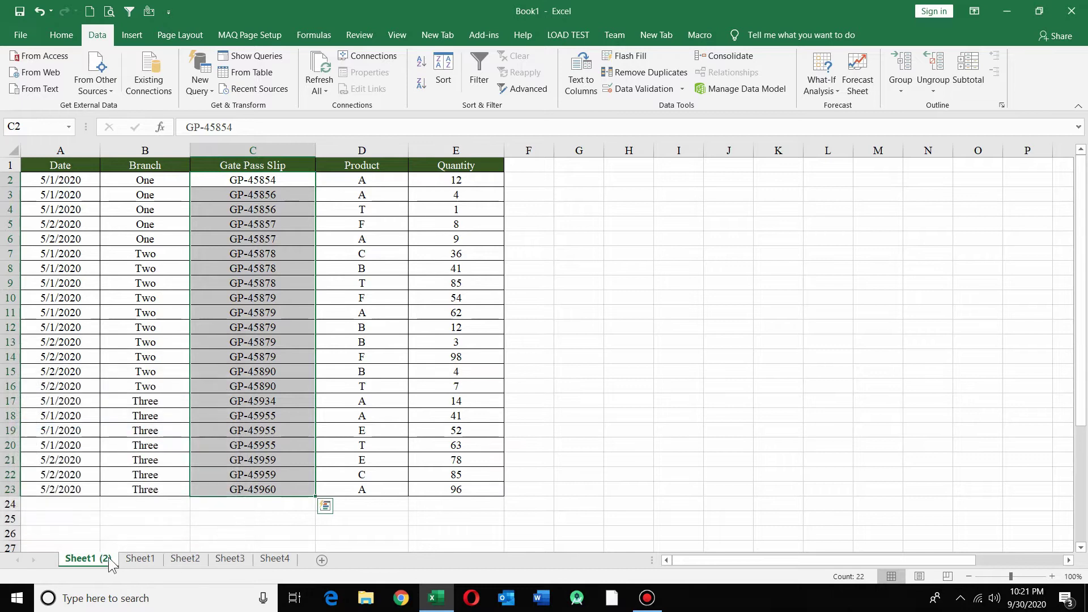
Step: Remove duplicate rows from the table on Sheet1 (2), comparing only the Gate Pass Slip column
click(271, 164)
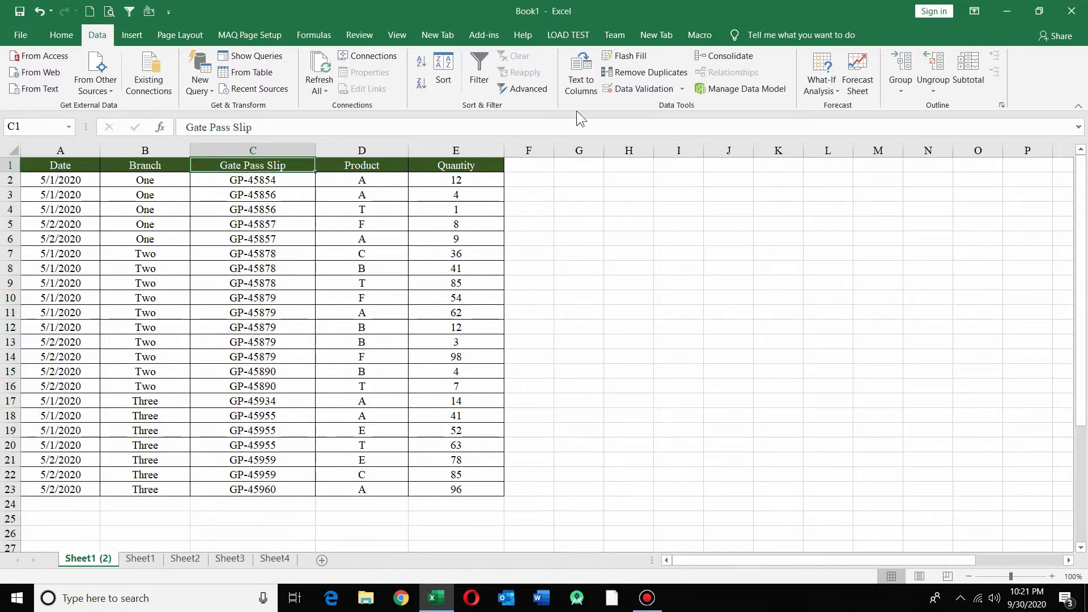
click(646, 72)
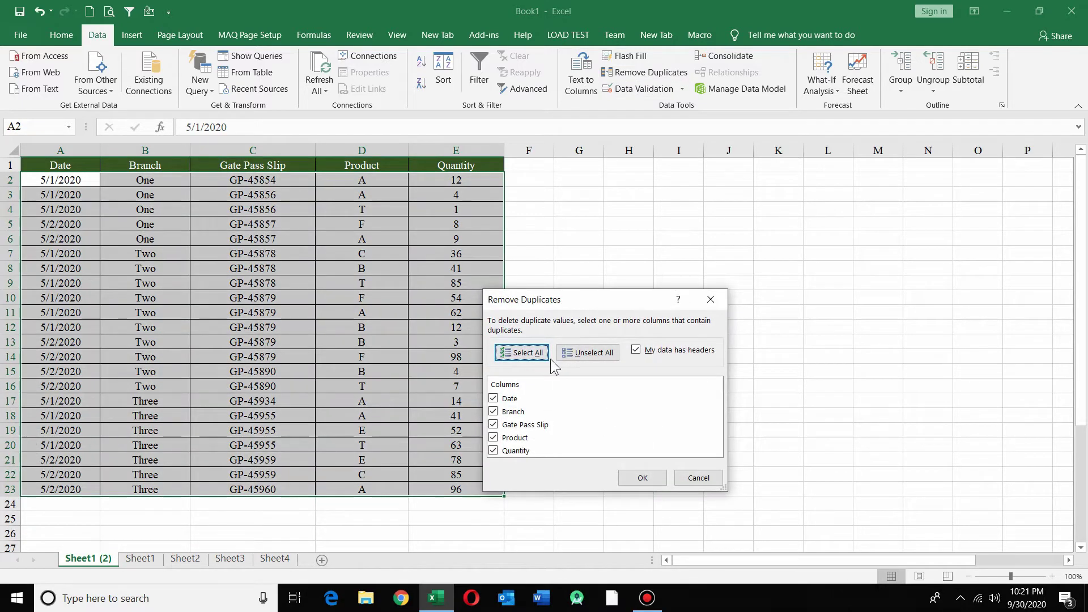
click(584, 354)
click(494, 425)
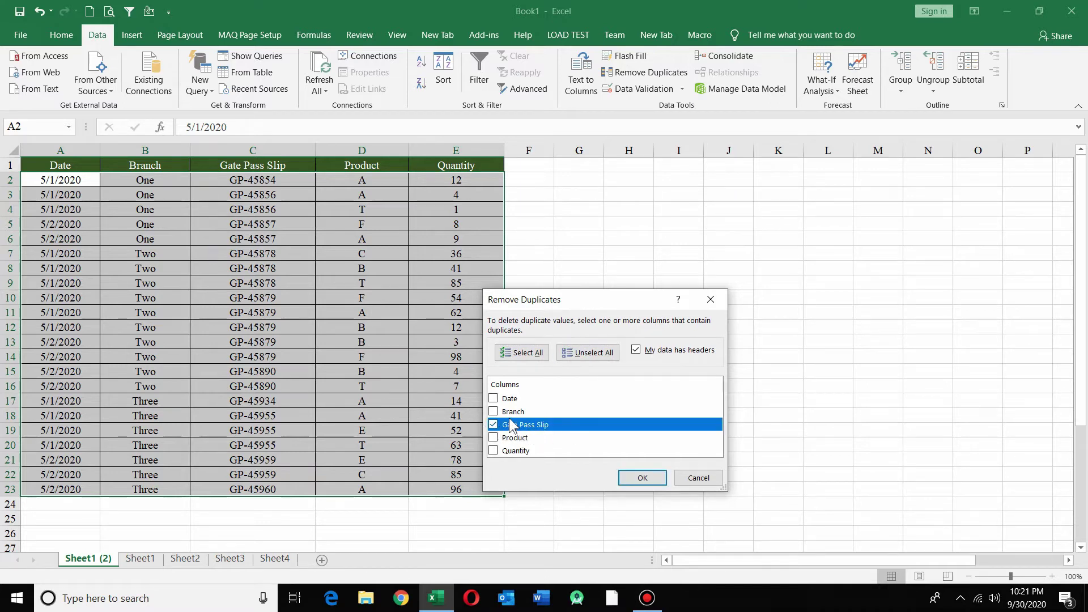
click(635, 480)
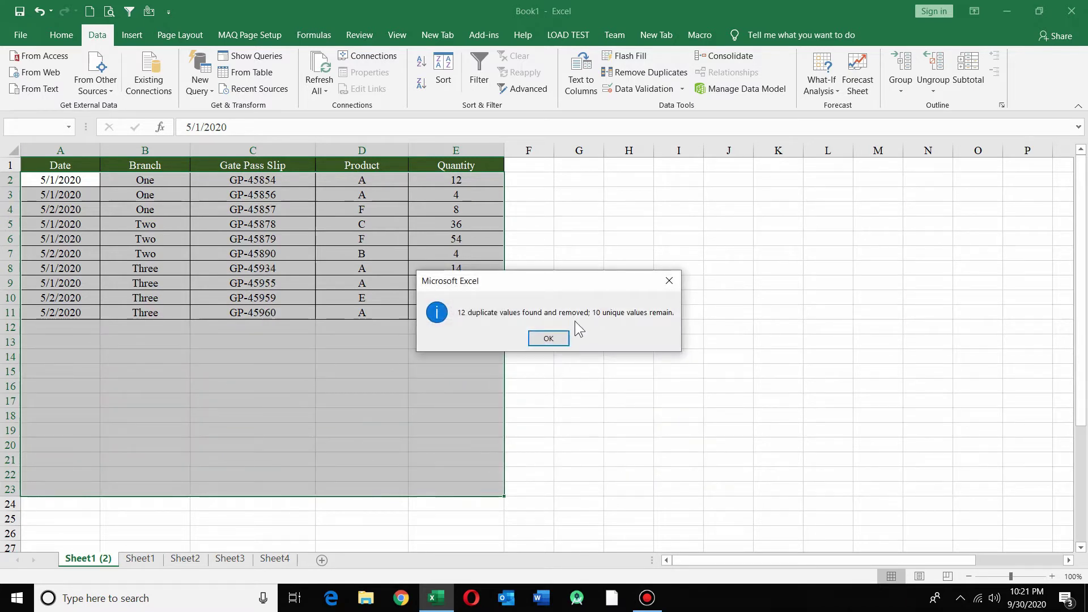
click(548, 339)
Step: Select the remaining gate pass slips in C2:C11 to check their count
click(253, 166)
click(269, 179)
drag(269, 238, 272, 313)
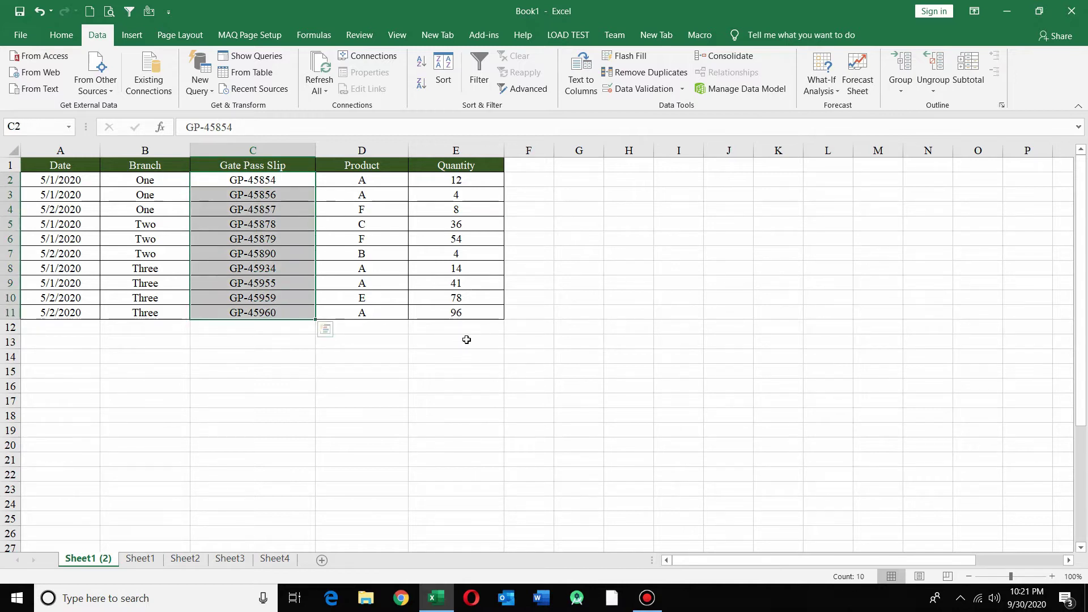
Step: Undo the duplicate removal on Sheet1 (2)
key(ctrl+z)
click(352, 310)
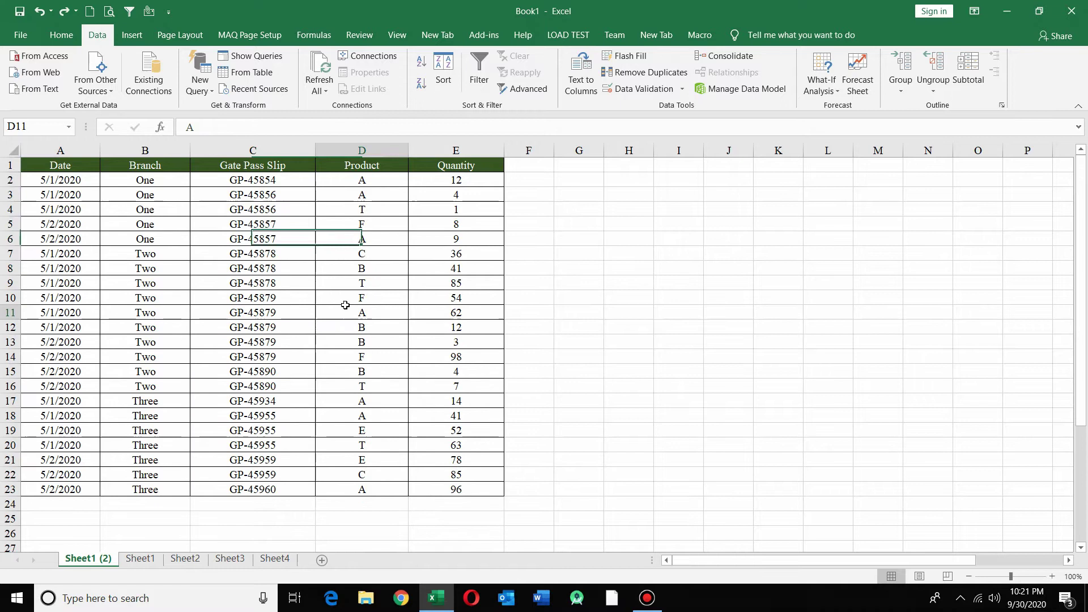
Step: On Sheet1, sort the table by Gate Pass Slip from A to Z through a filter, and turn the filter off again
click(143, 564)
click(515, 404)
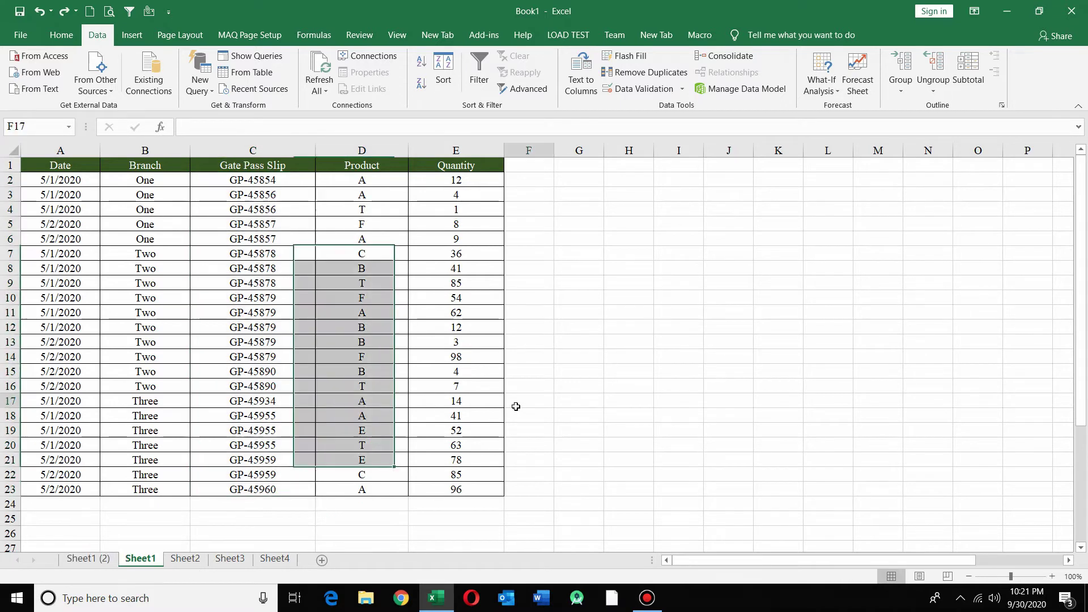
click(272, 180)
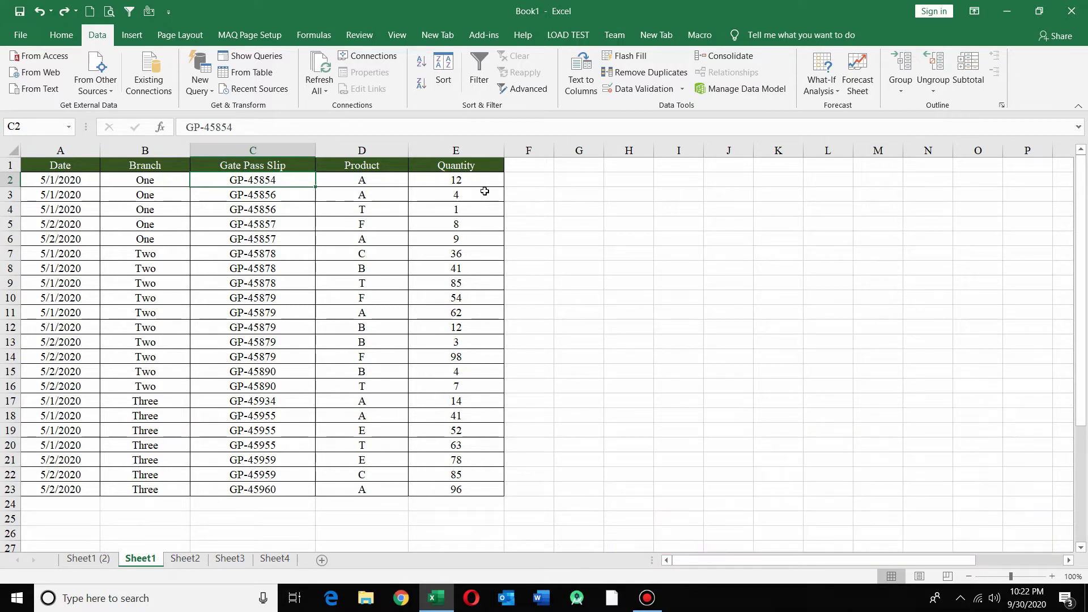
click(365, 151)
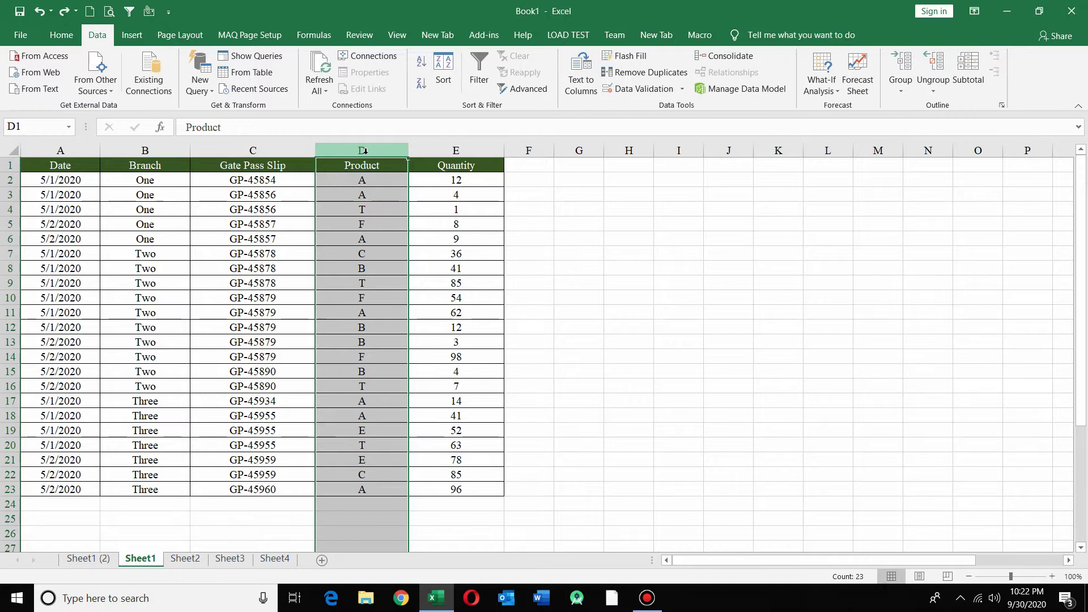
click(277, 165)
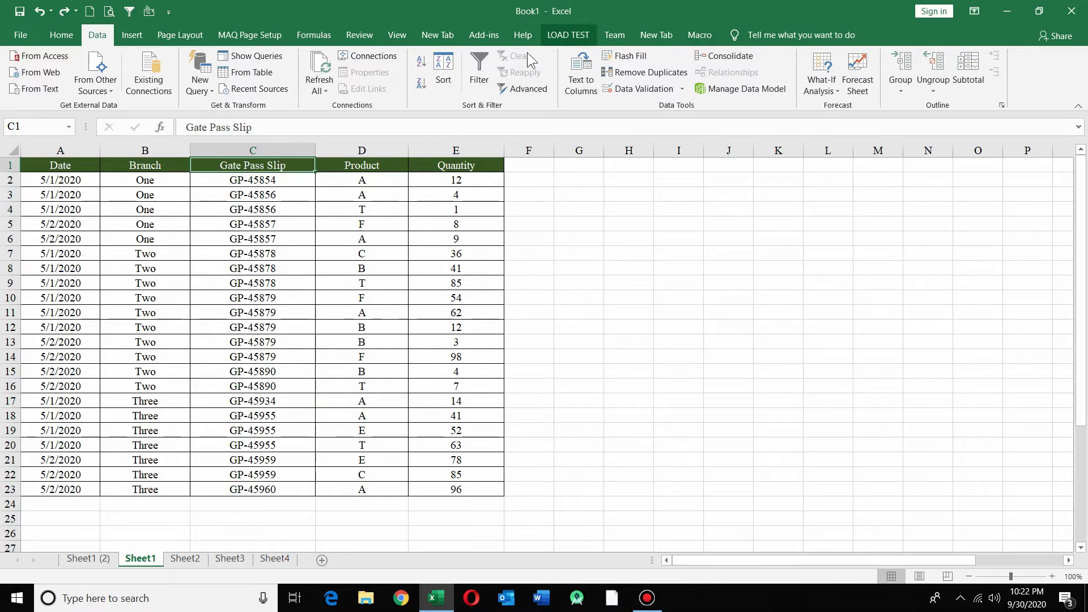
click(479, 74)
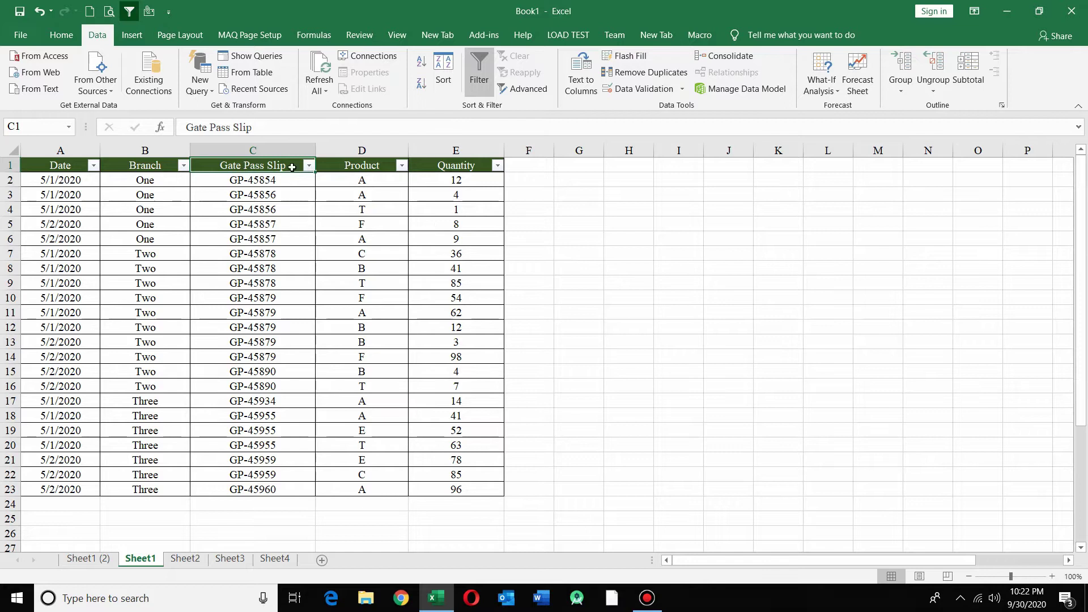
click(308, 166)
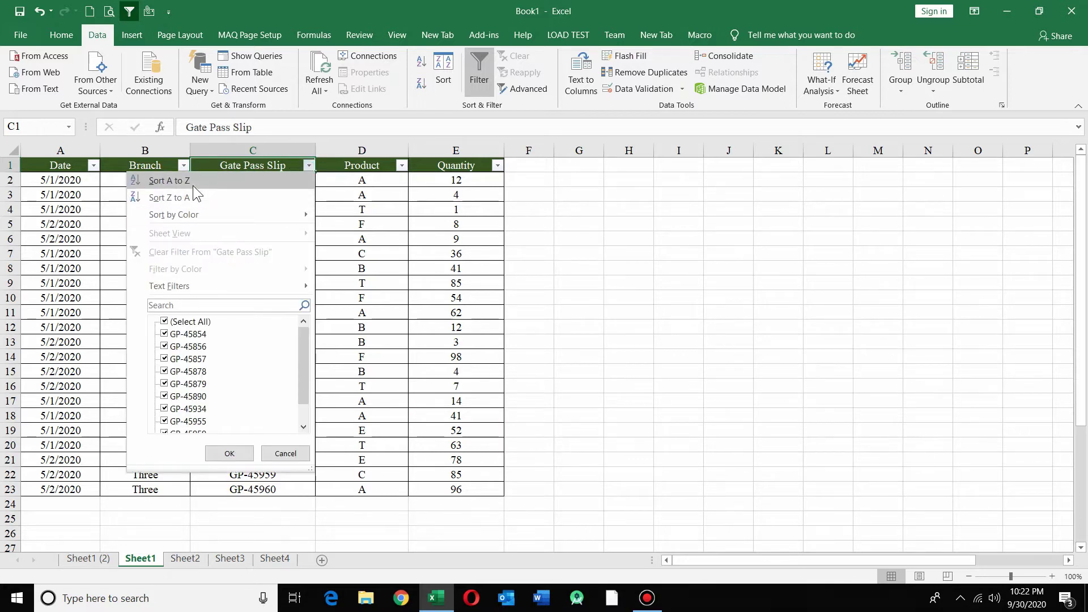
click(169, 180)
click(479, 77)
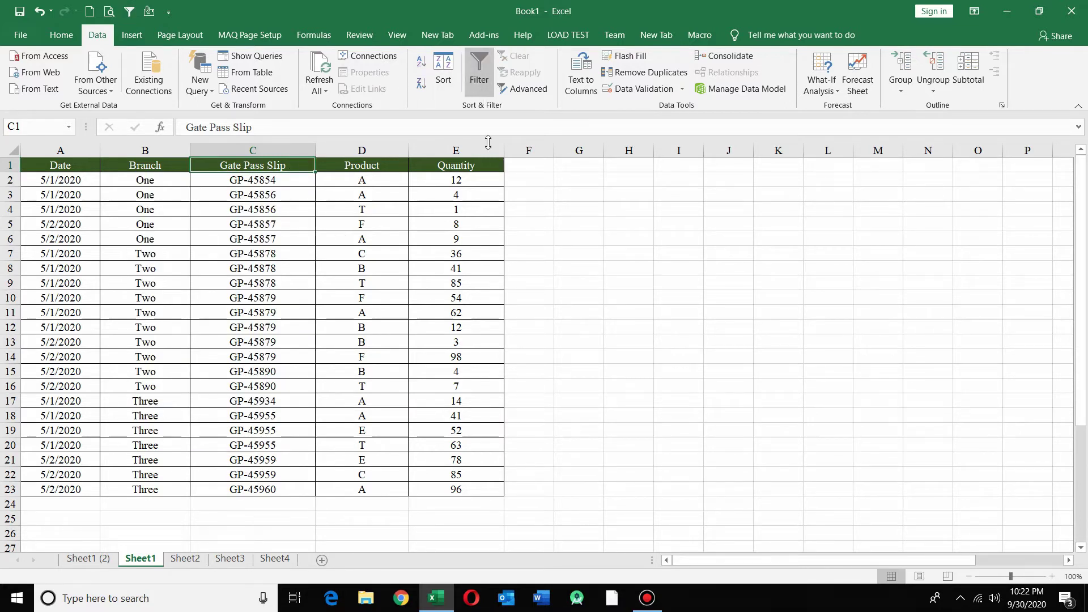
Step: Insert a blank column before Product and enter the formula =IF(C2=C1,0,1) in D2
click(367, 149)
key(ctrl+shift+plus)
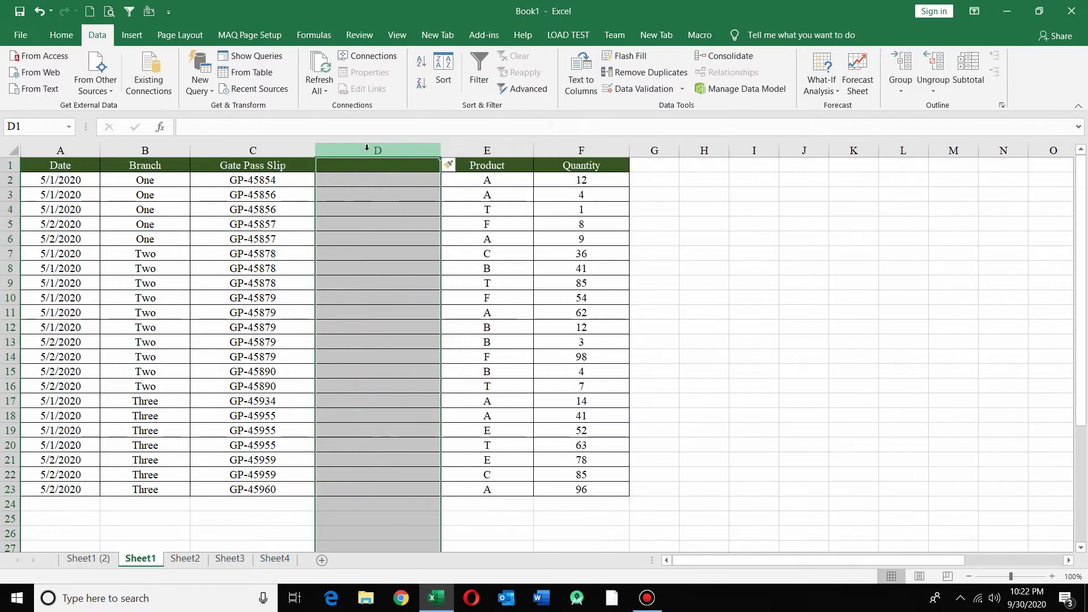
key(Down)
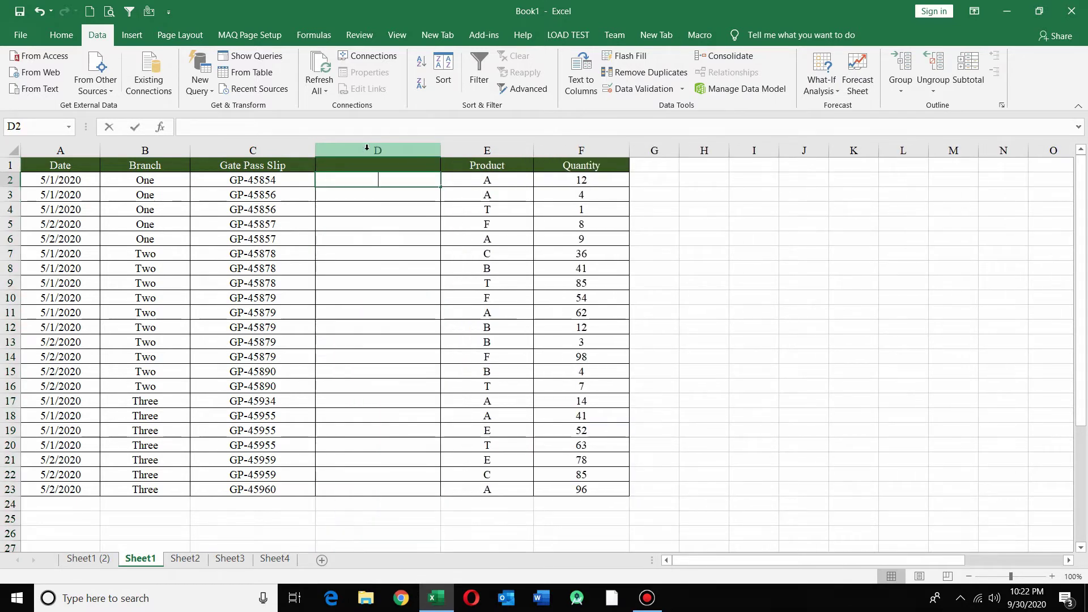
text(=IF()
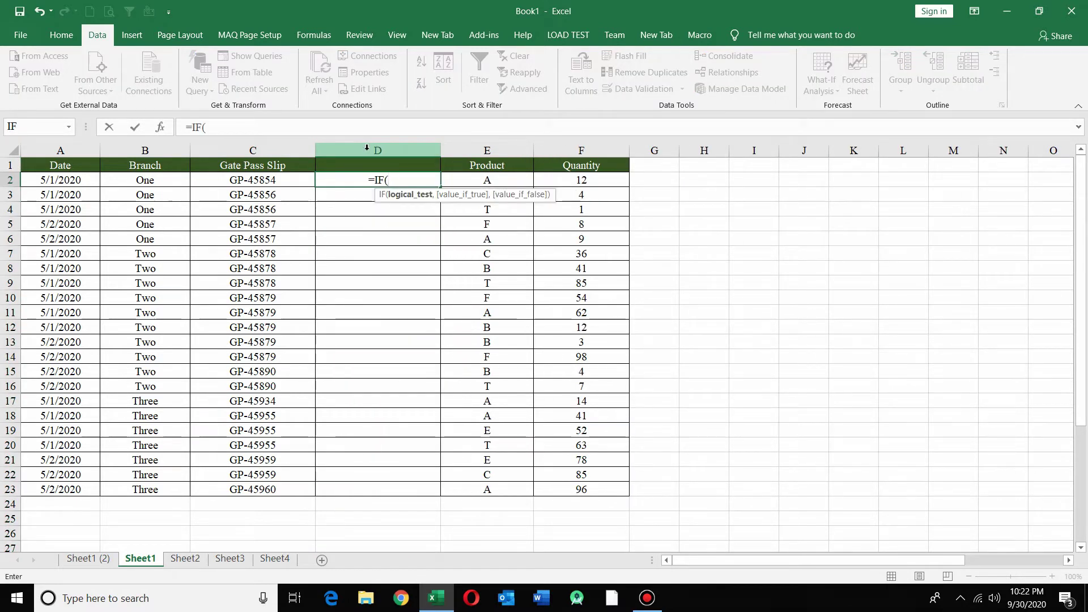
key(Left)
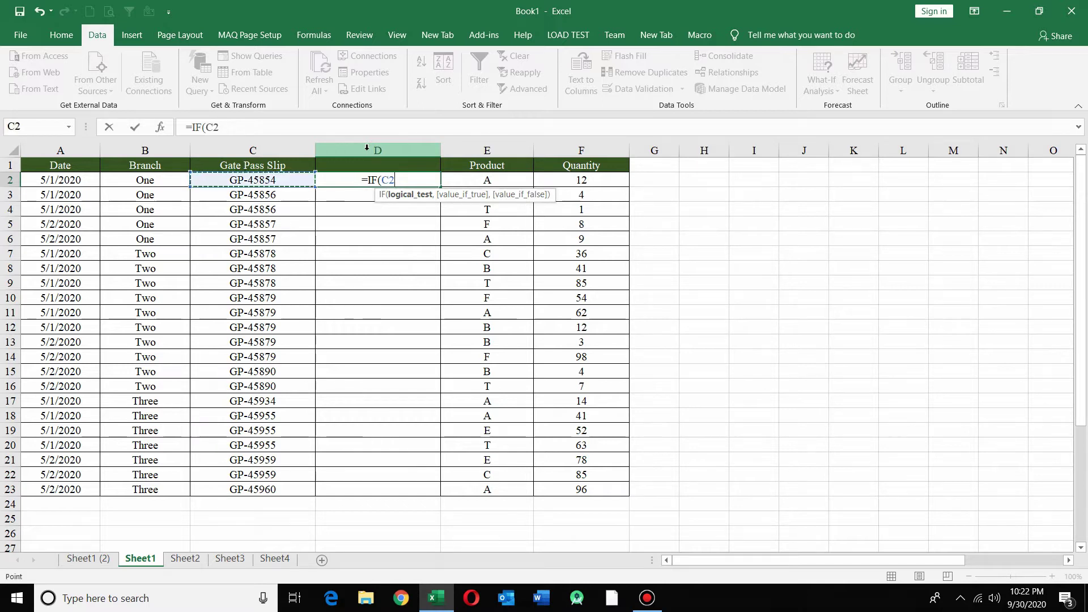
text(=)
key(Up)
key(Left)
text(,0,)
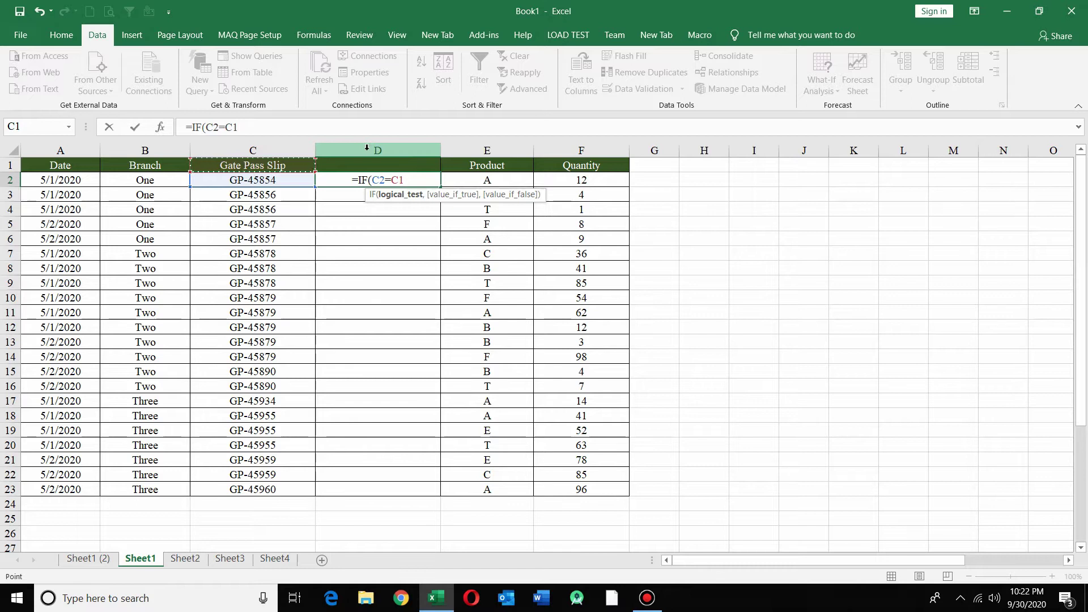
text(1)
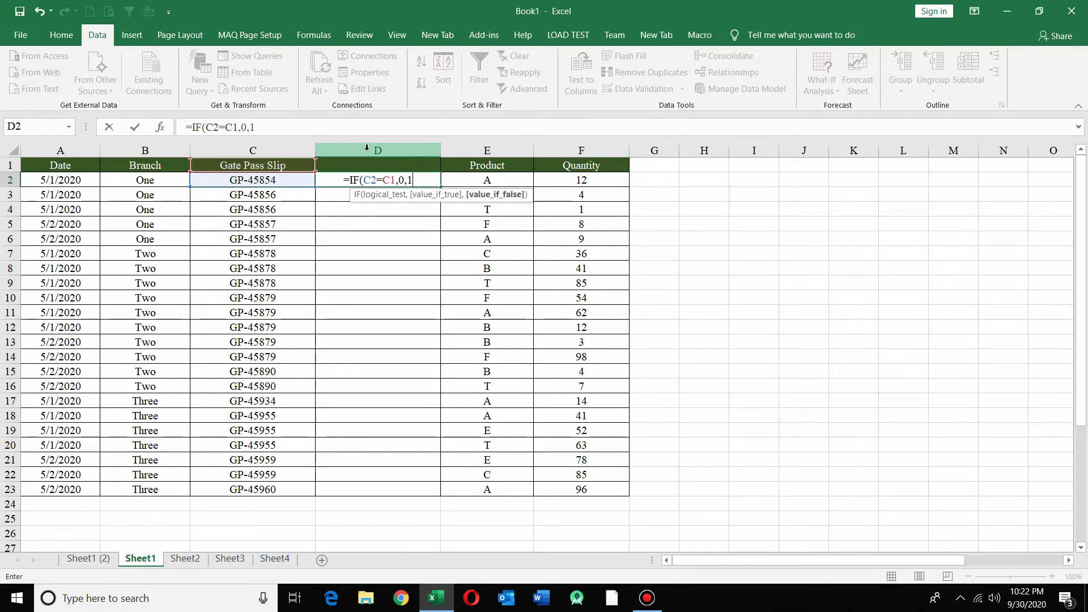
key(Return)
key(Up)
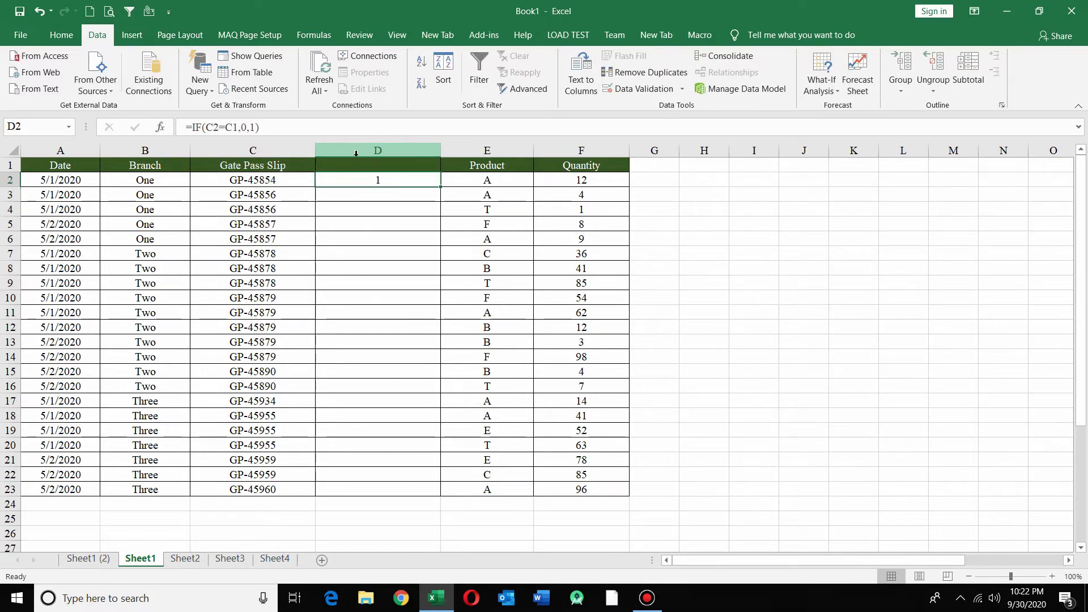
Step: Fill the IF formula from D2 down through D23
key(Left)
key(Up)
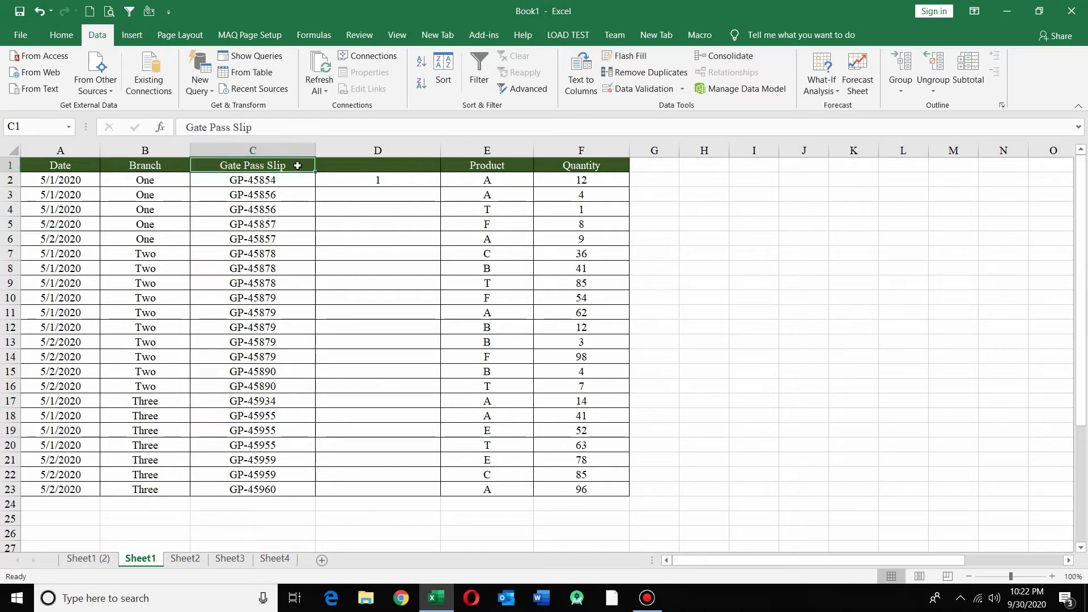
click(369, 179)
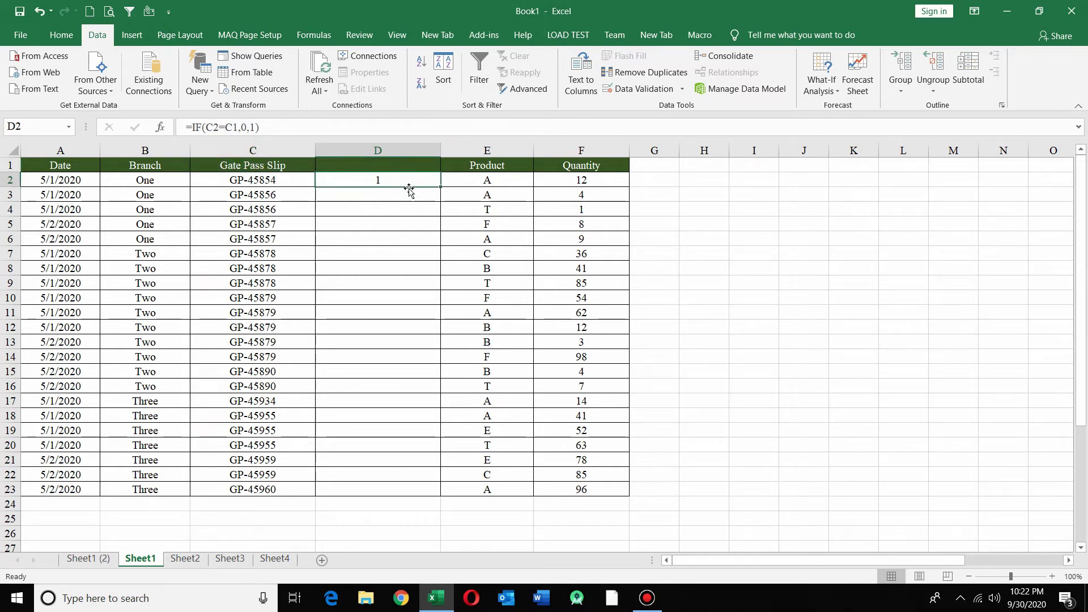
double_click(441, 188)
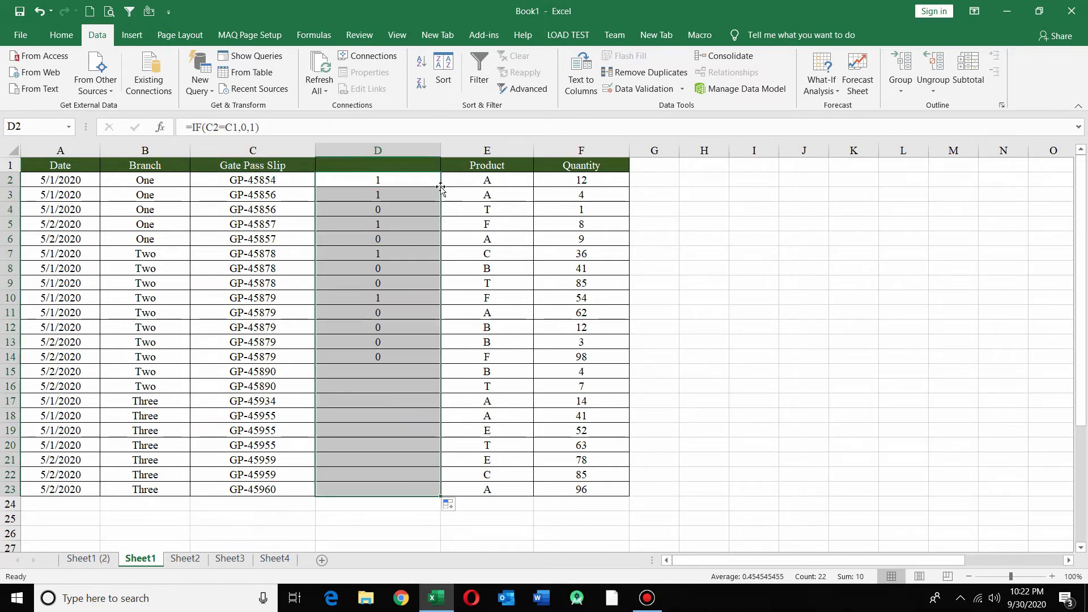
Step: Compare the formula results in column D with their gate pass slips, and select D2:D23 to read the sum
click(289, 195)
click(359, 197)
click(286, 211)
click(376, 212)
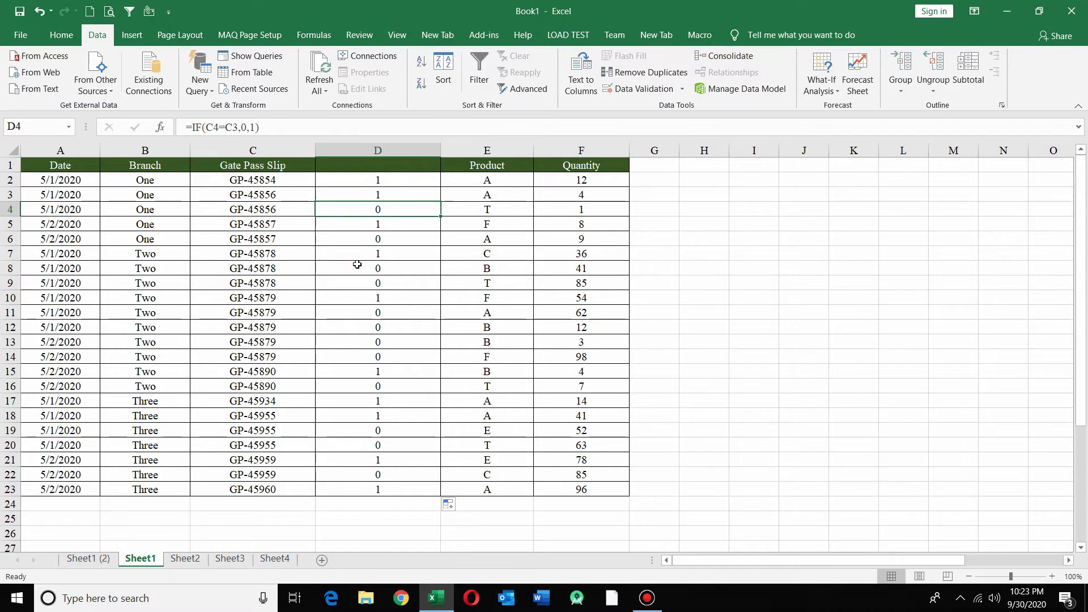
click(282, 254)
click(383, 252)
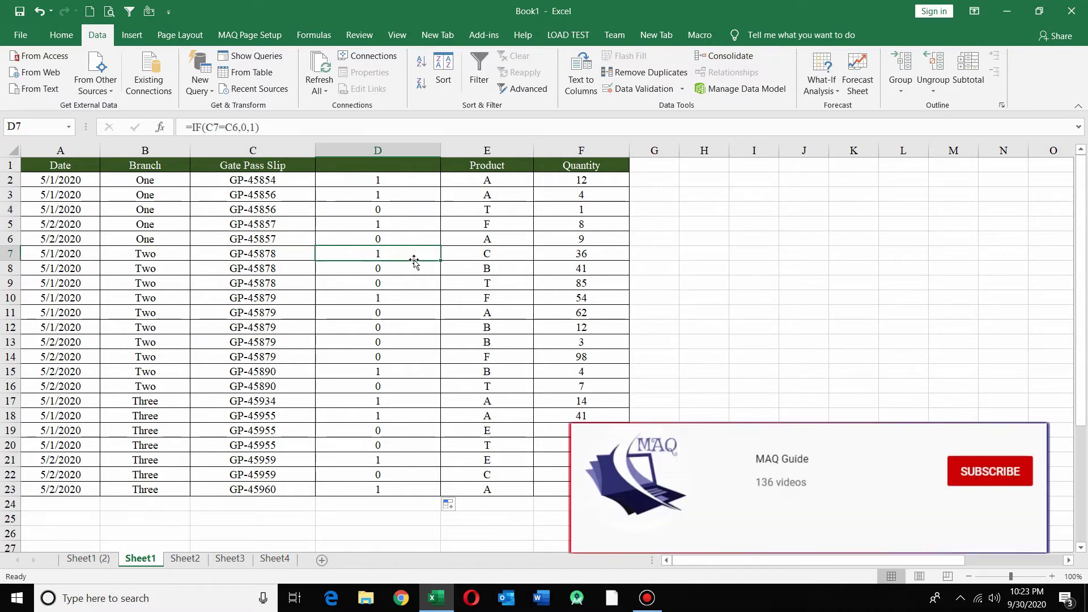
click(281, 282)
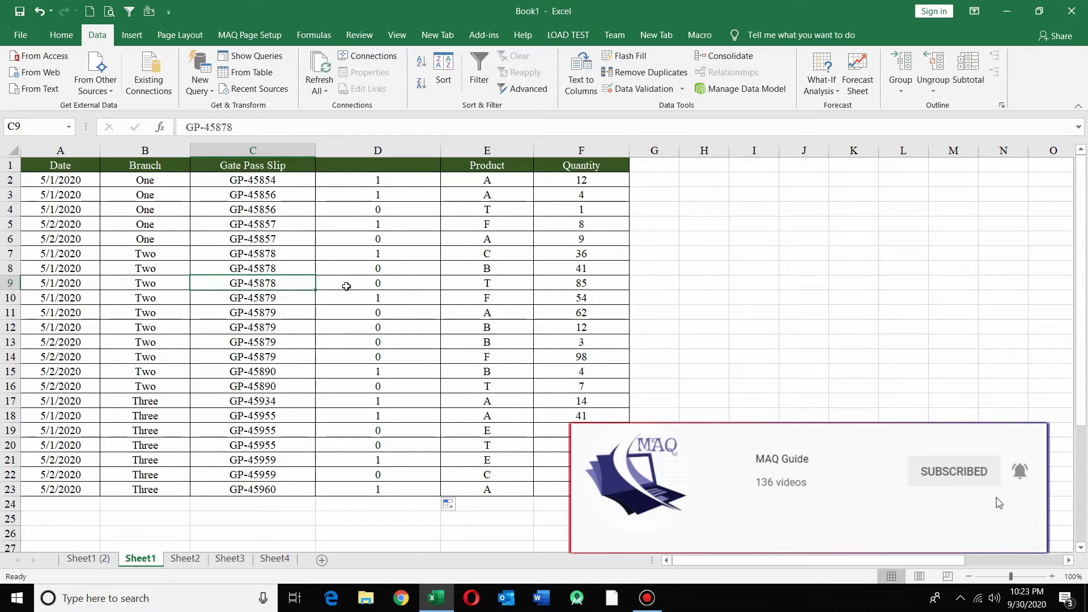
drag(390, 180, 381, 494)
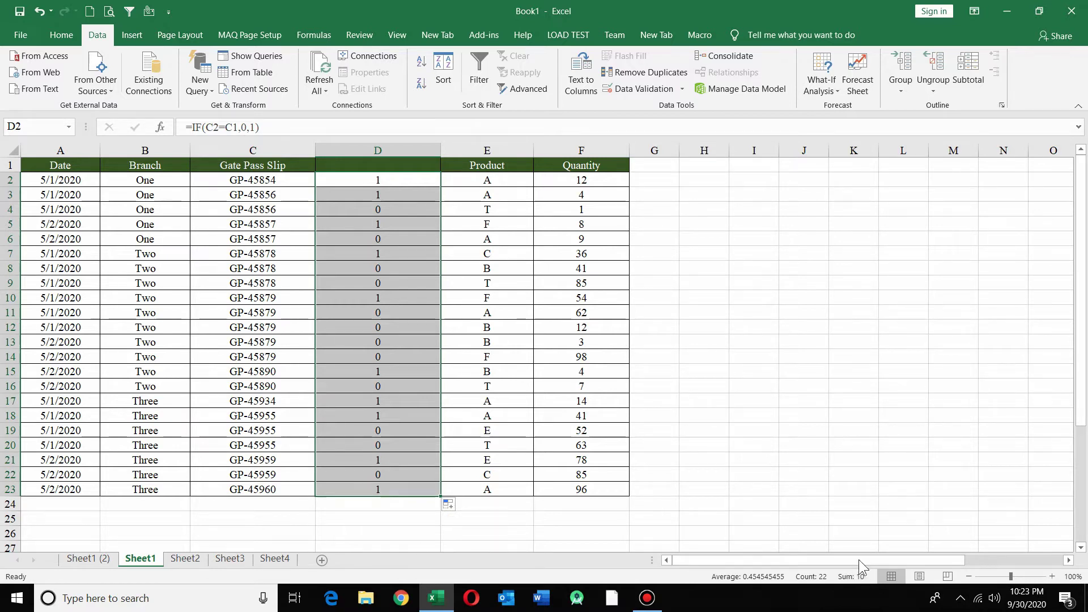
click(472, 234)
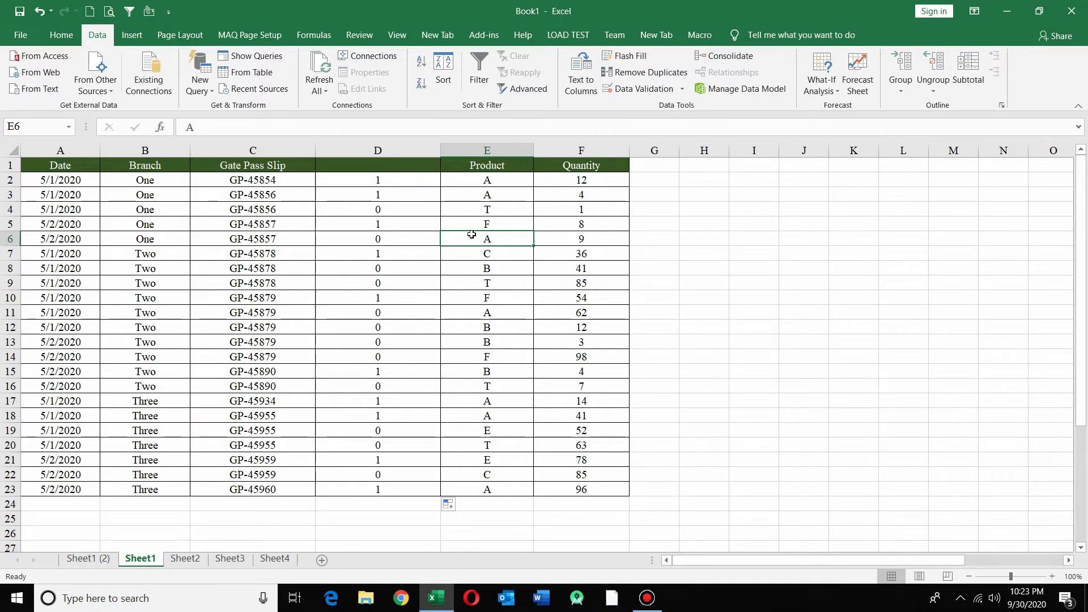
Step: Insert a blank column between Product and Quantity
click(592, 147)
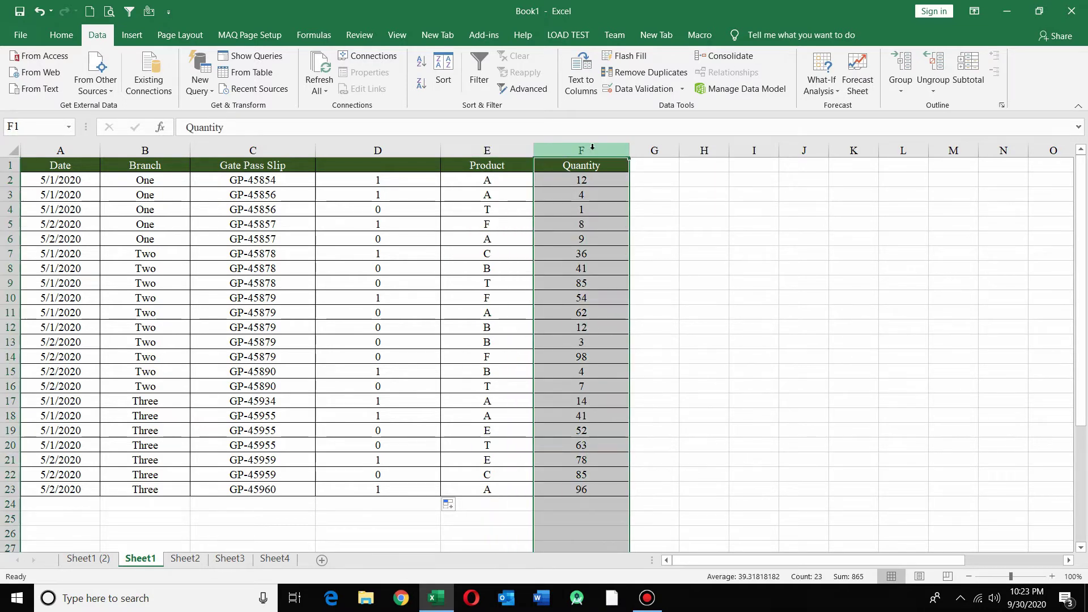
key(ctrl+shift+plus)
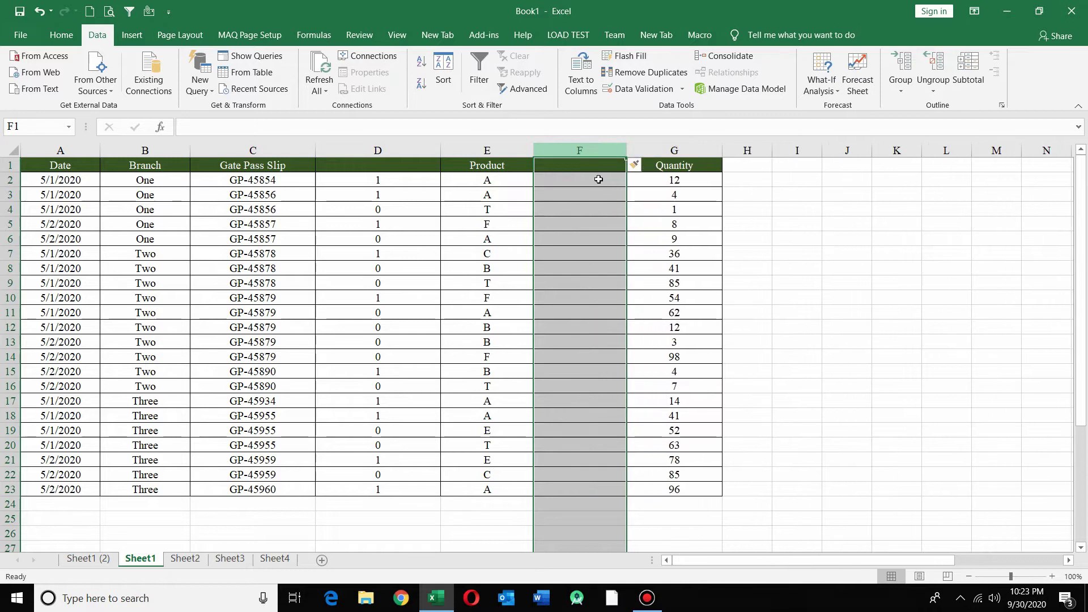
click(614, 240)
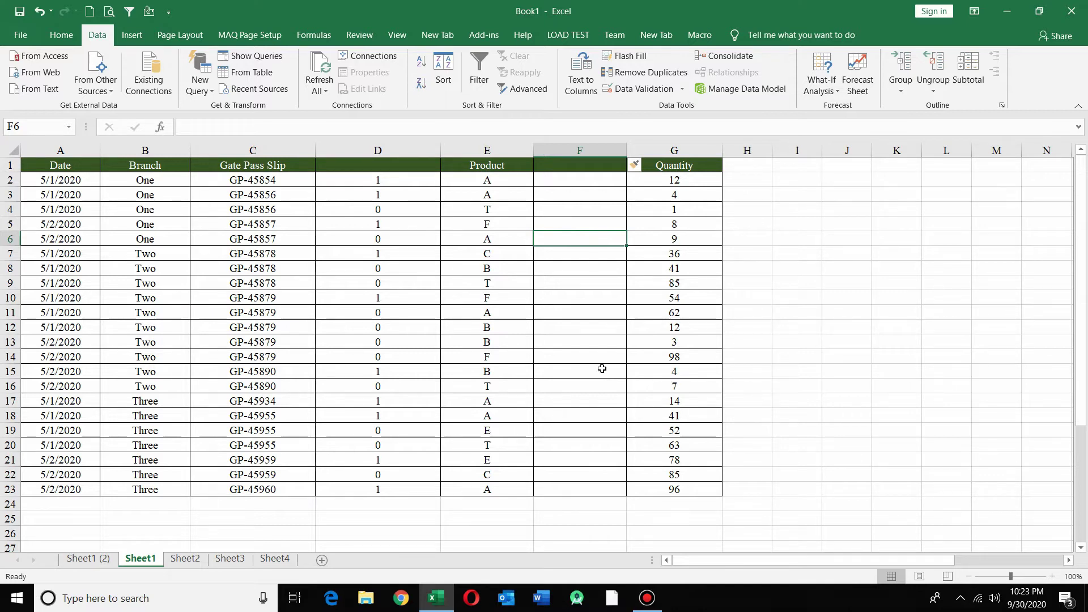
Step: Turn on filtering from the Product header and view the Product filter list without changing it
click(531, 163)
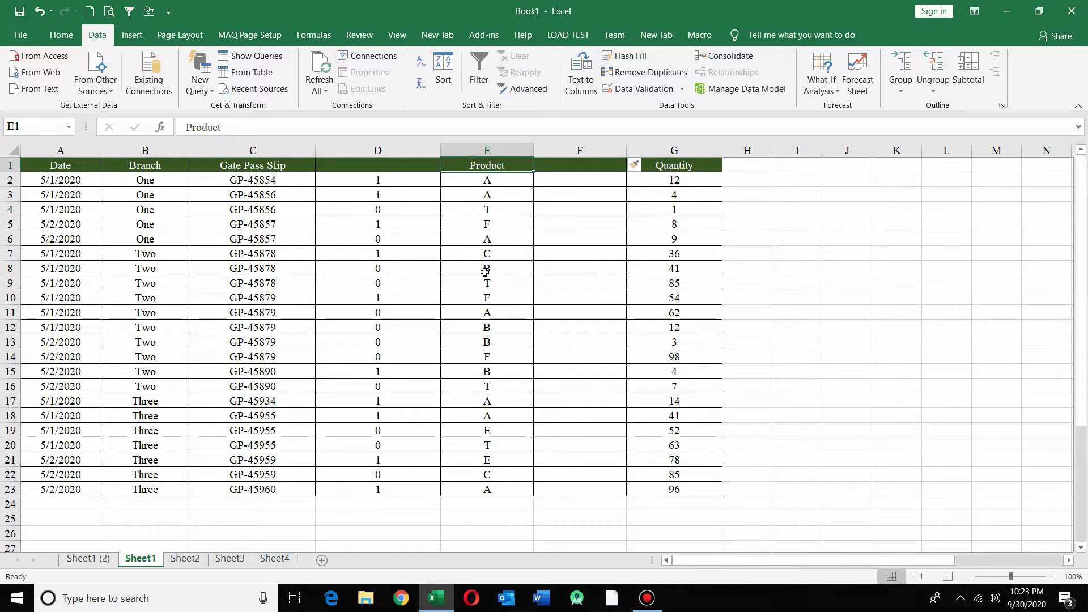
click(479, 74)
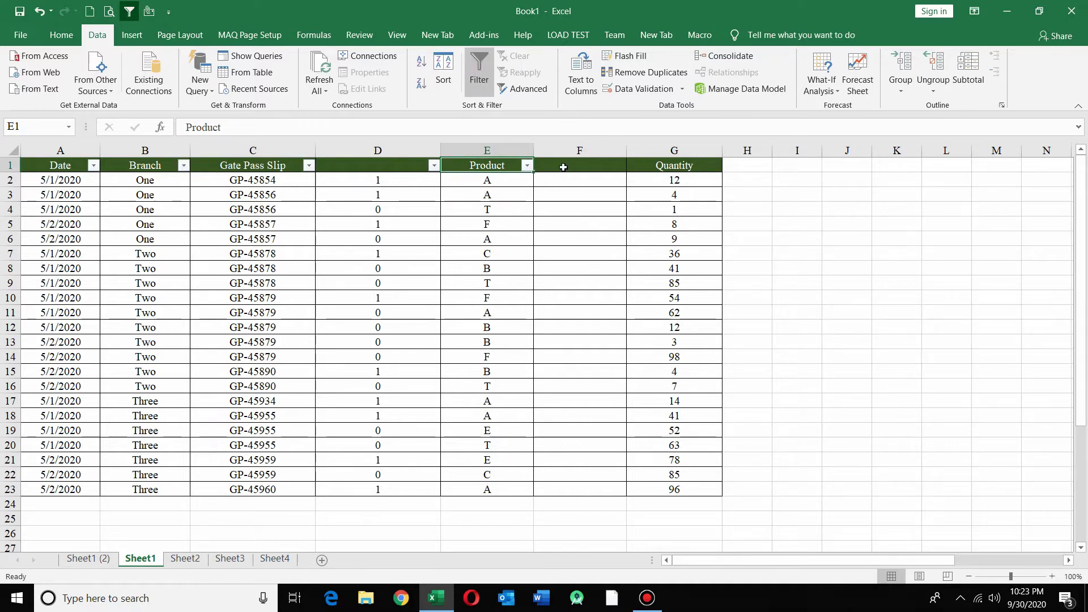
click(528, 165)
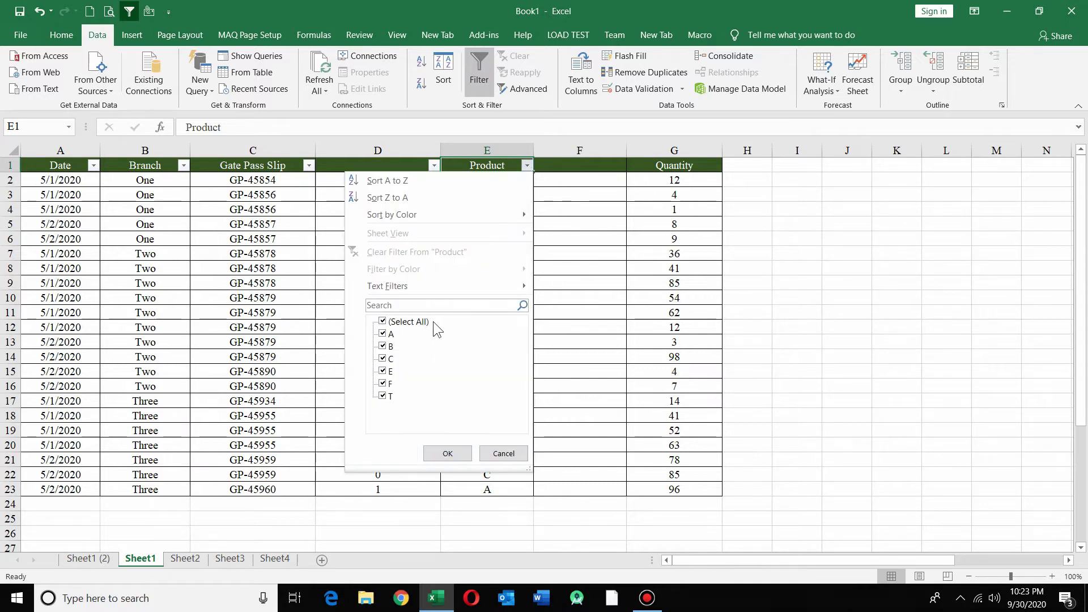
click(504, 455)
Step: Reapply the filter to the whole range A1:G23, including the blank column and Quantity
drag(56, 165, 687, 492)
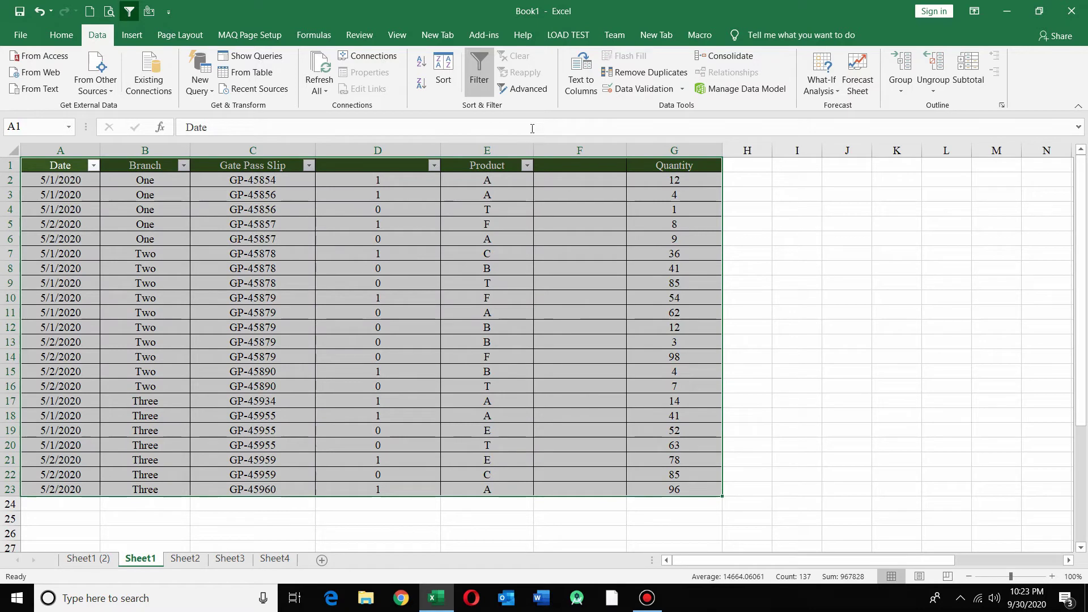
click(480, 68)
click(480, 64)
click(583, 269)
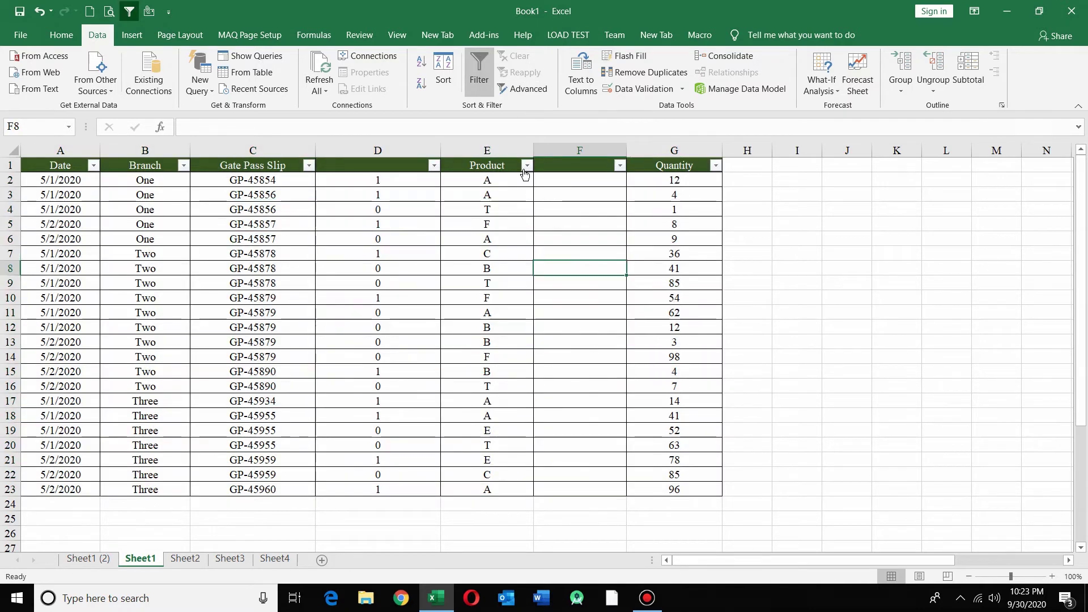
Step: Sort the table by Product from A to Z, and select D2:D23 to read the sum
click(528, 165)
click(433, 181)
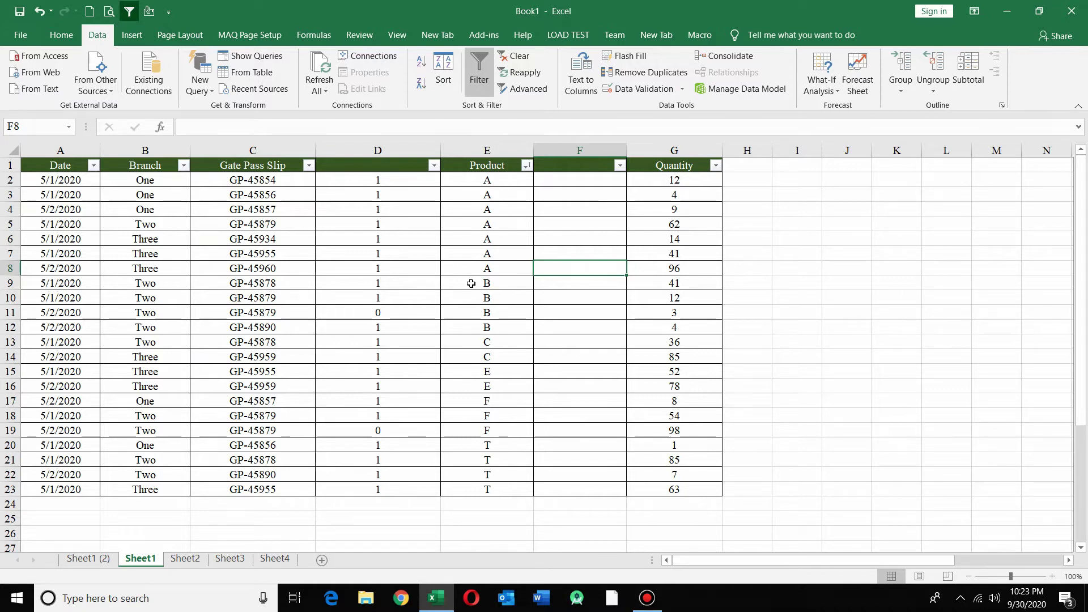
drag(381, 179, 388, 488)
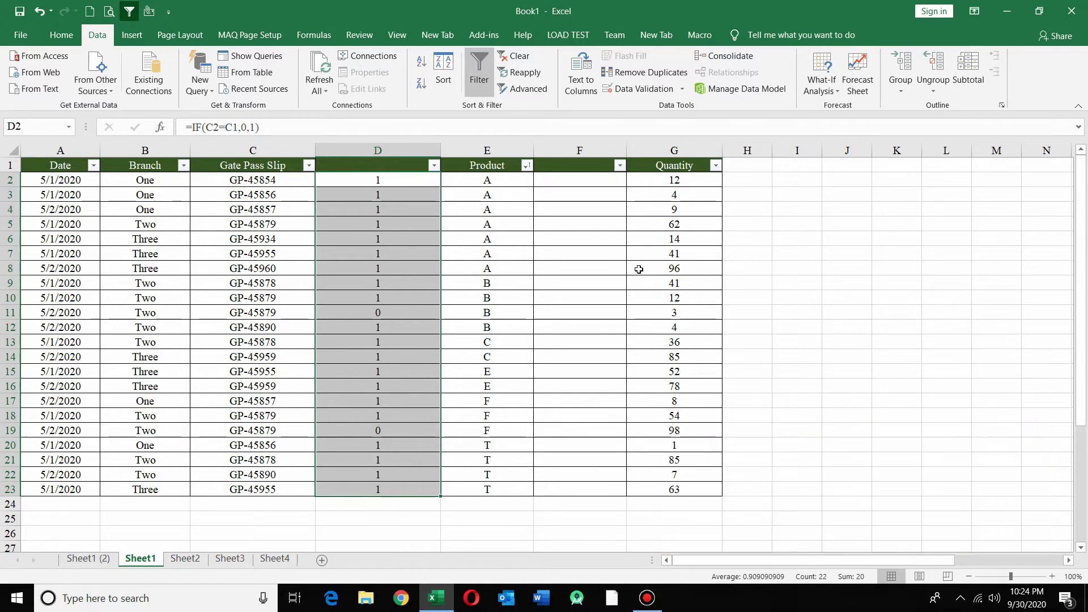
click(585, 236)
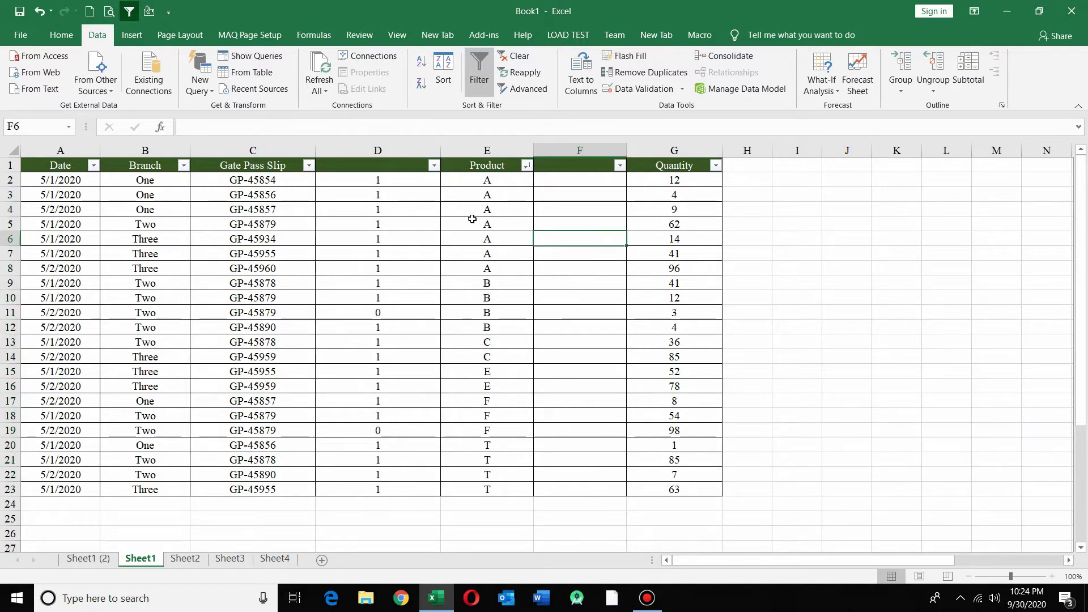
click(439, 210)
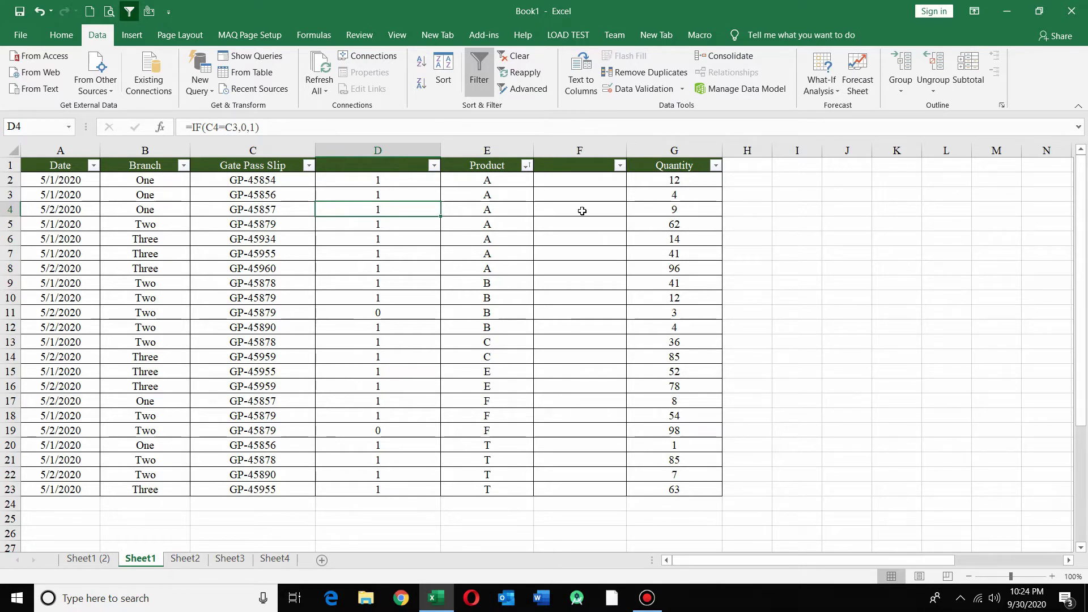
Step: Replace the formula in D2 with =COUNTIF(C2:C23,C2) and fill it down through D23
click(411, 181)
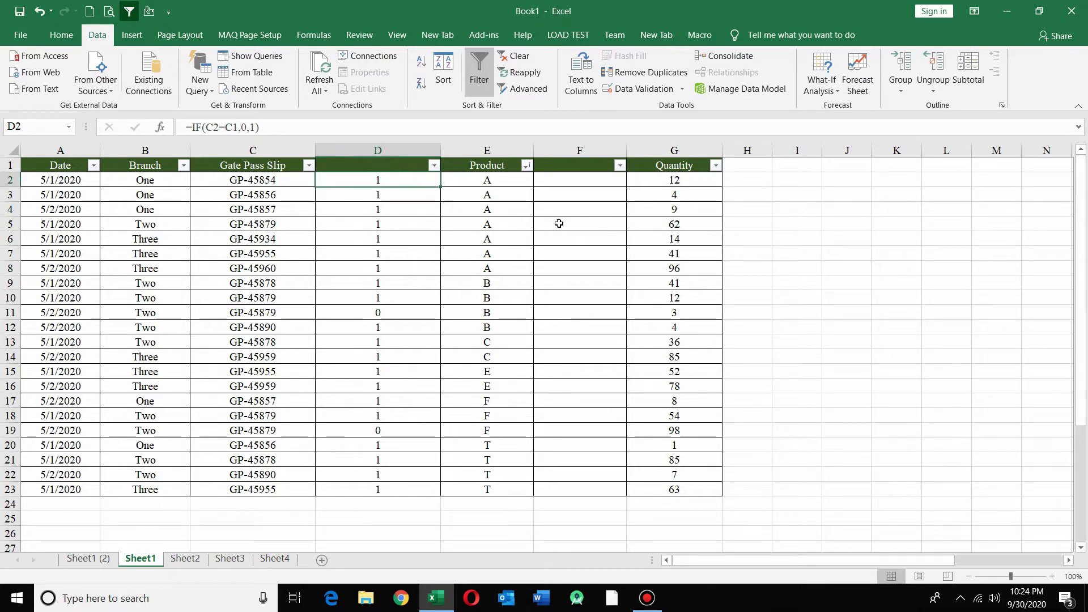
text(=co)
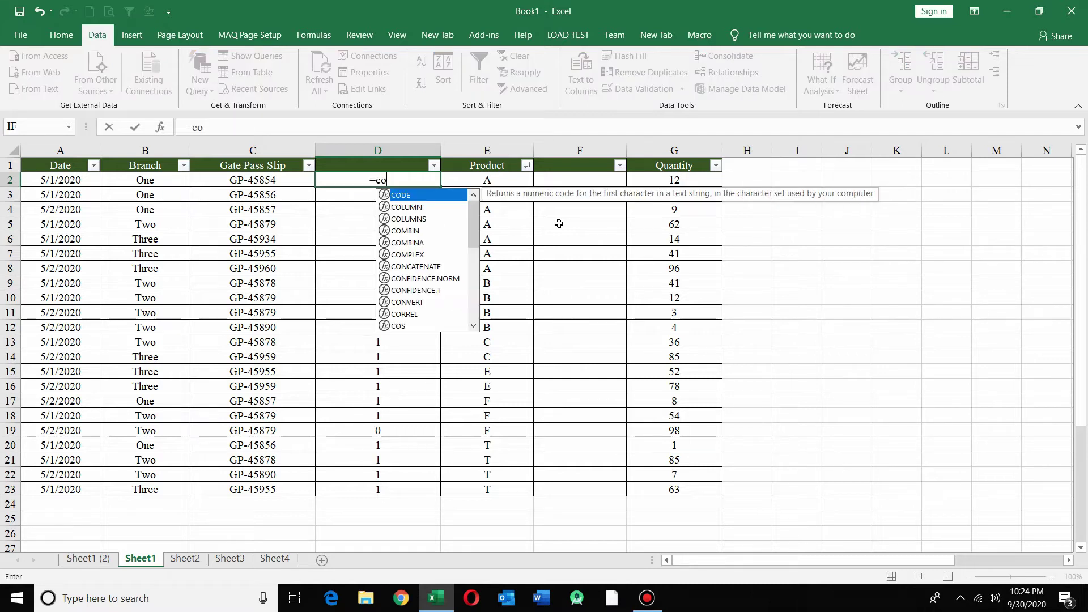
text(un)
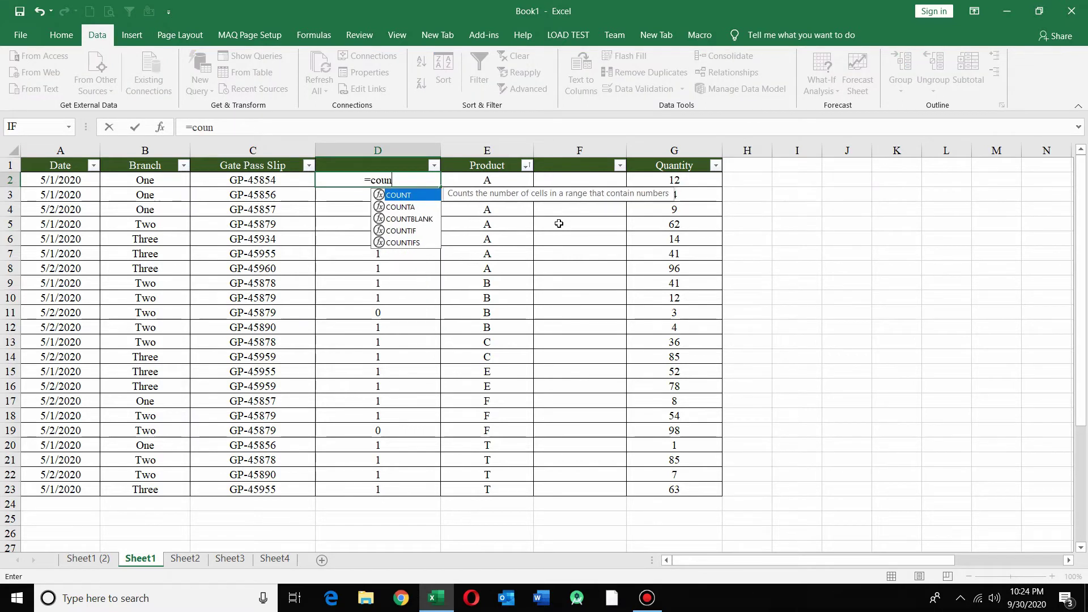
key(Down)
key(Down)
key(Down)
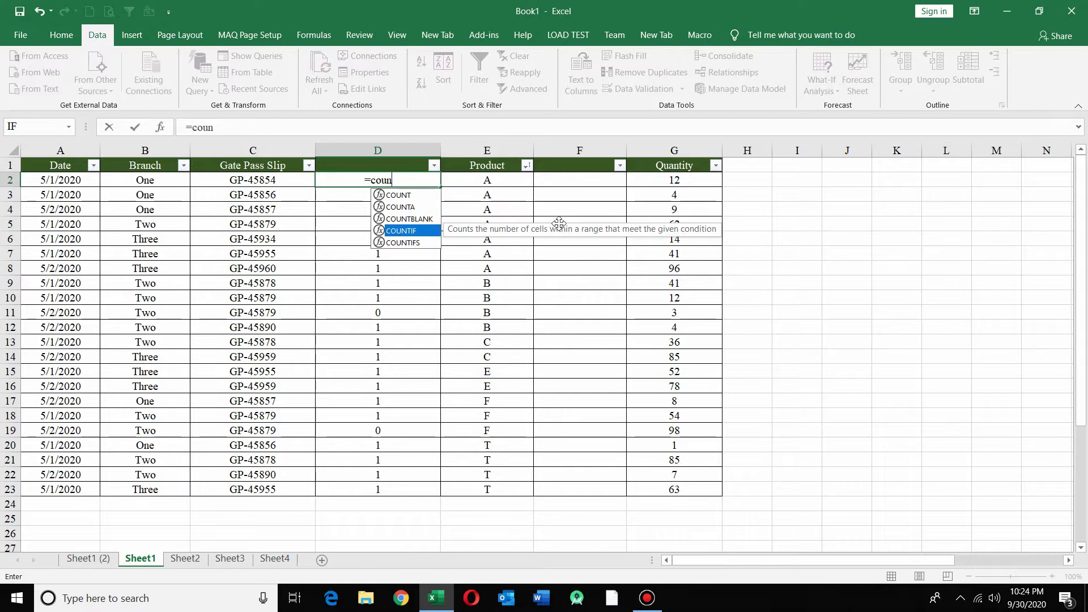
key(Tab)
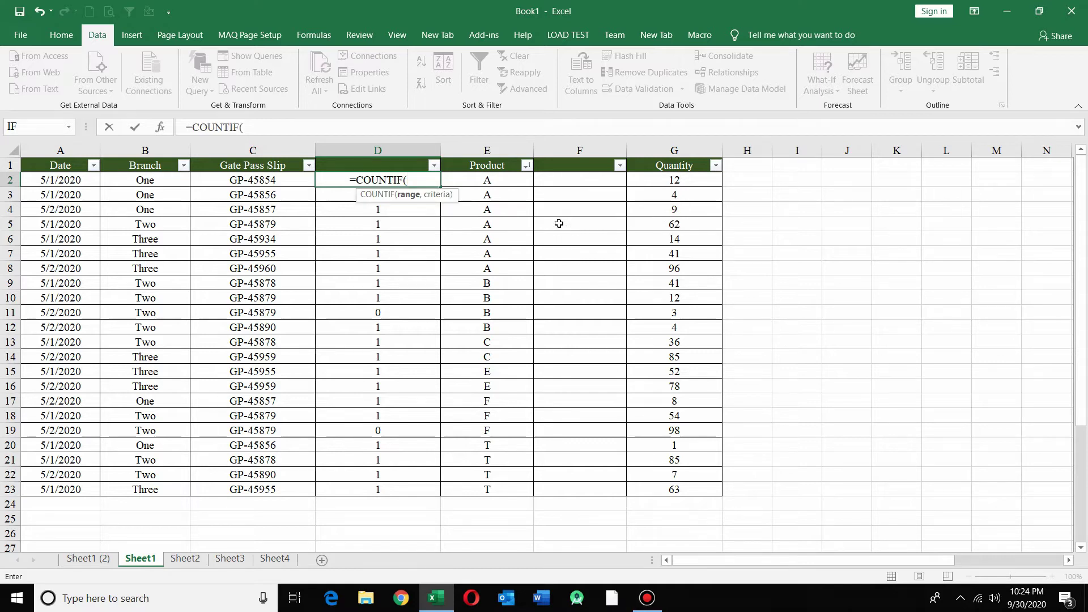
key(Left)
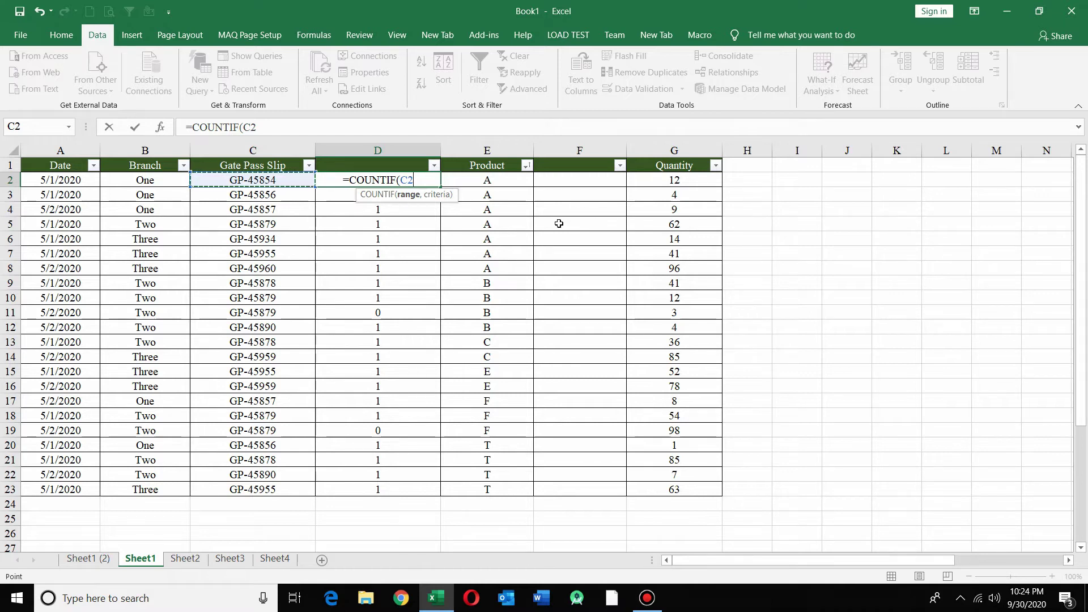
key(ctrl+shift+Down)
text(,)
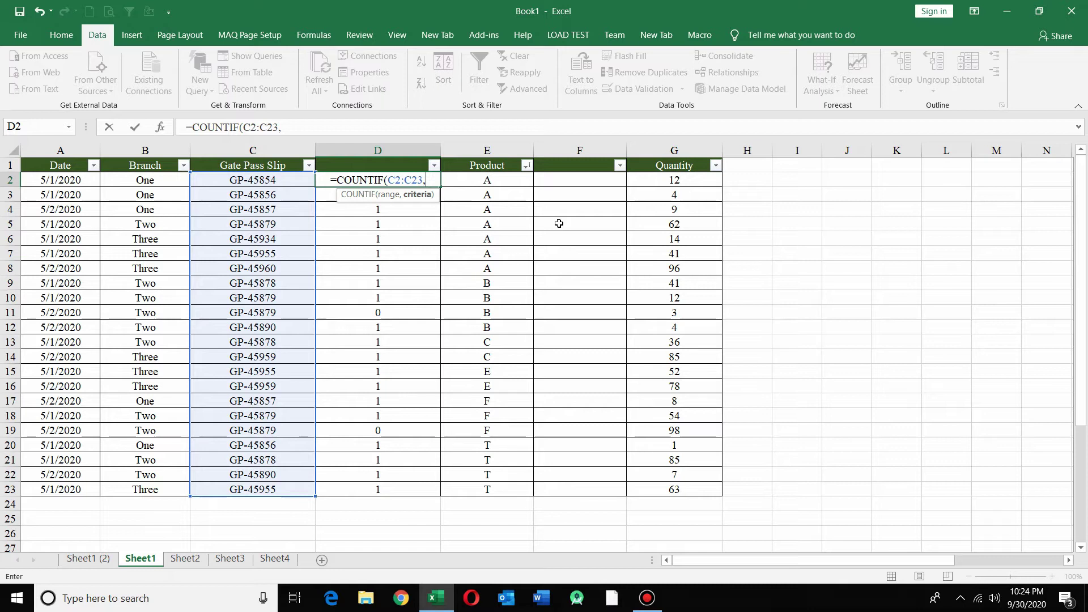
key(Left)
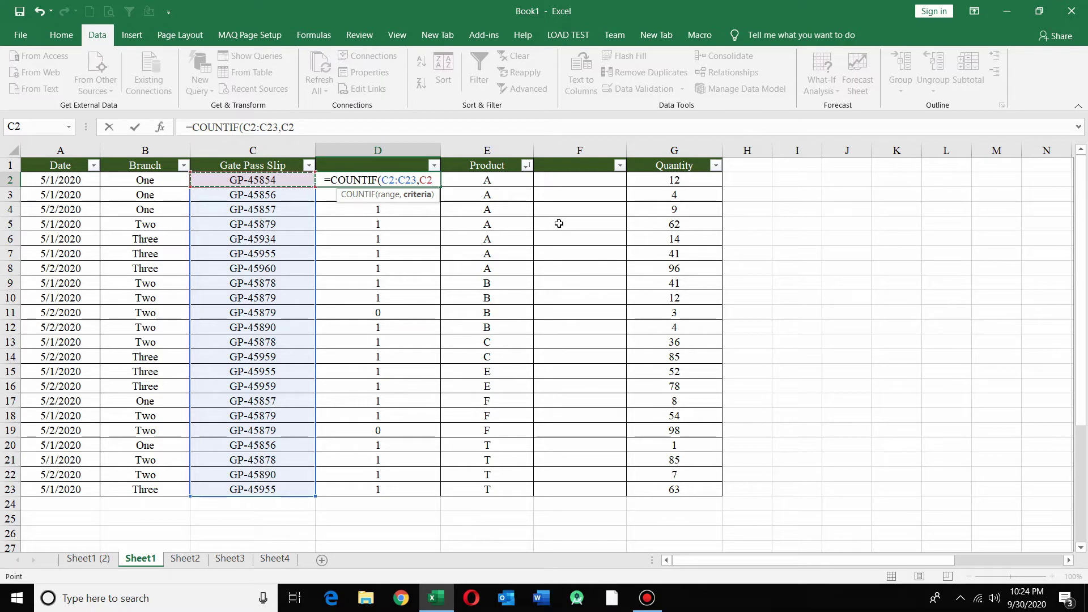
key(Return)
key(Up)
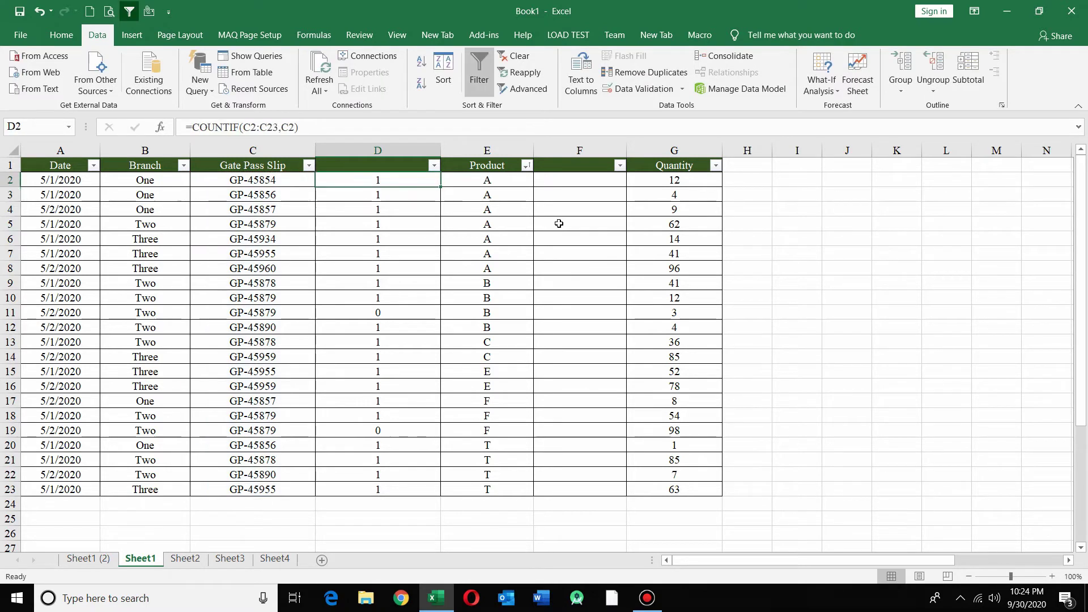
double_click(441, 186)
drag(361, 189, 362, 185)
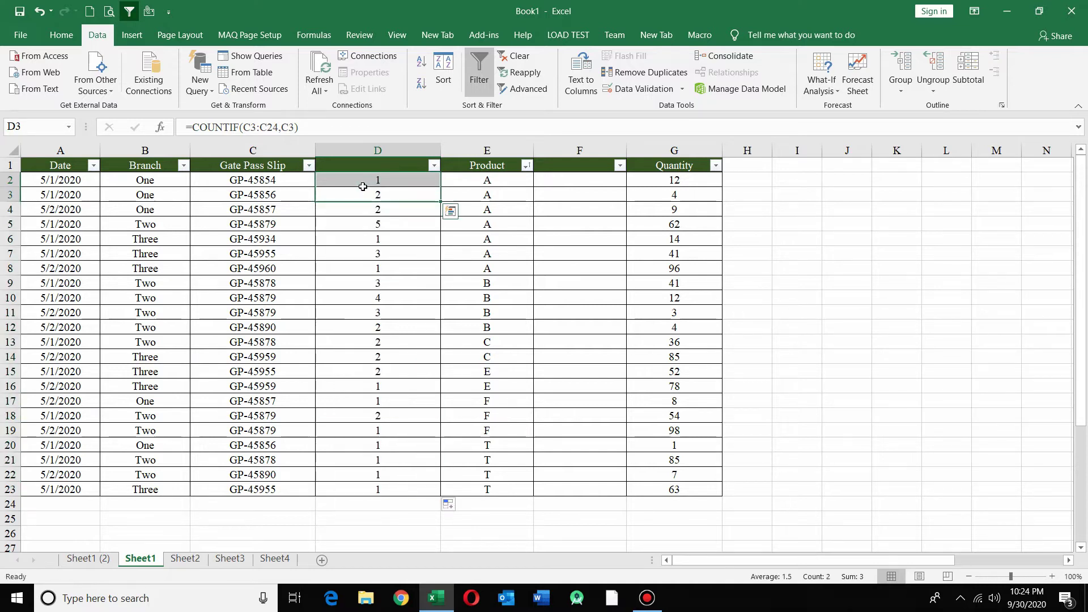
click(365, 182)
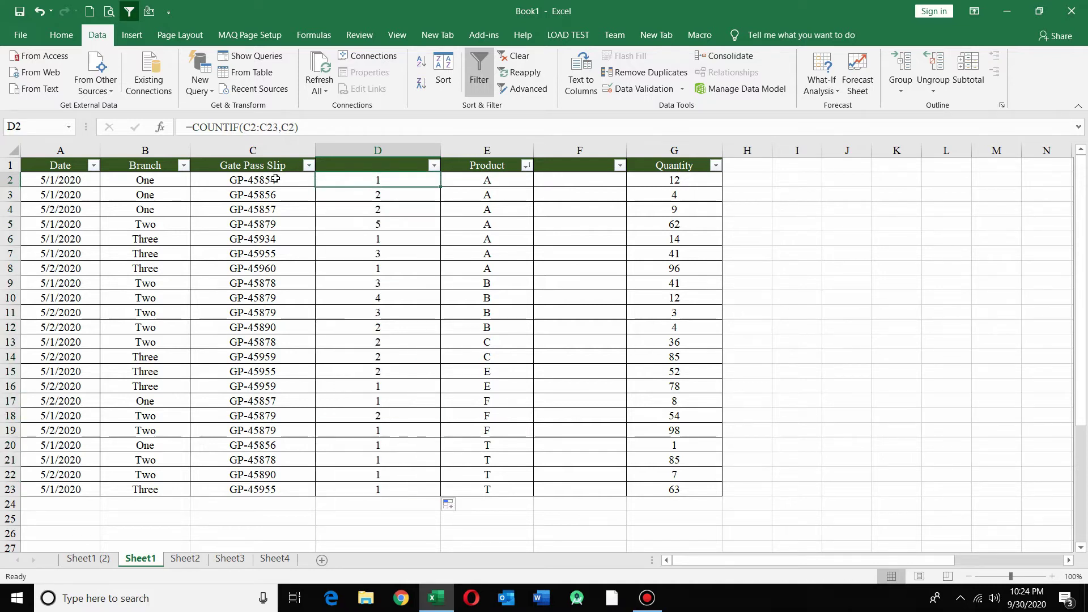
Step: Sort the table by Gate Pass Slip from A to Z
click(309, 165)
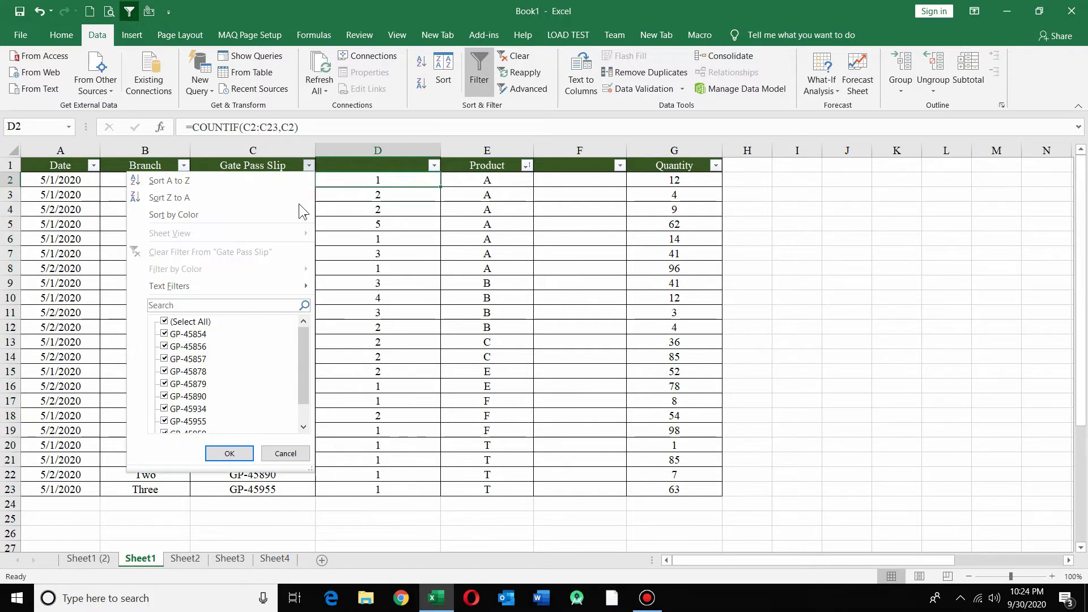
click(213, 182)
click(255, 183)
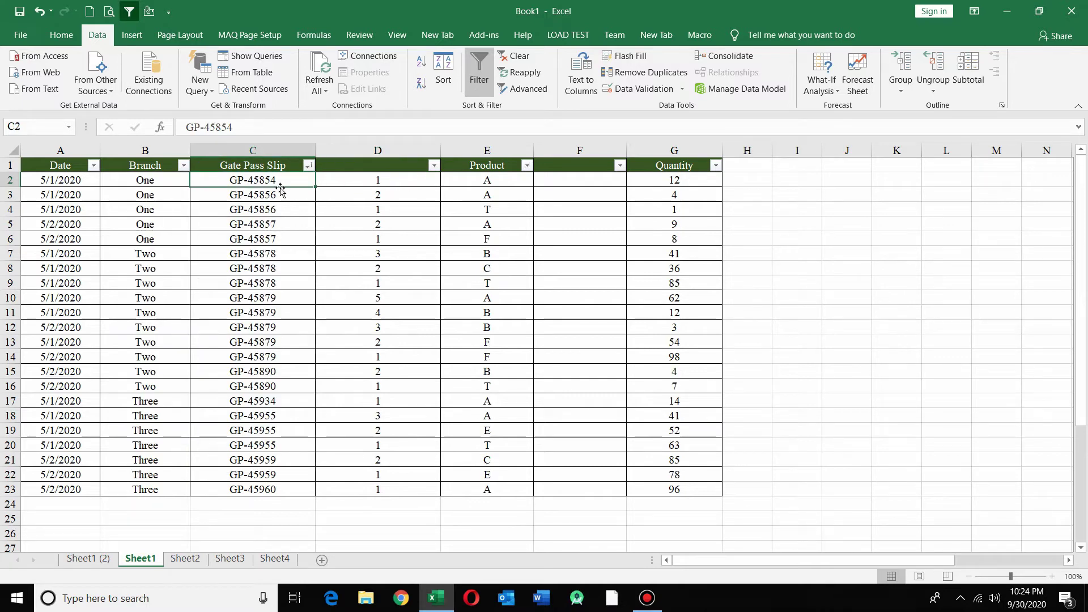
Step: Compare the COUNTIF formulas and results in column D with their gate pass slips
click(399, 185)
click(277, 196)
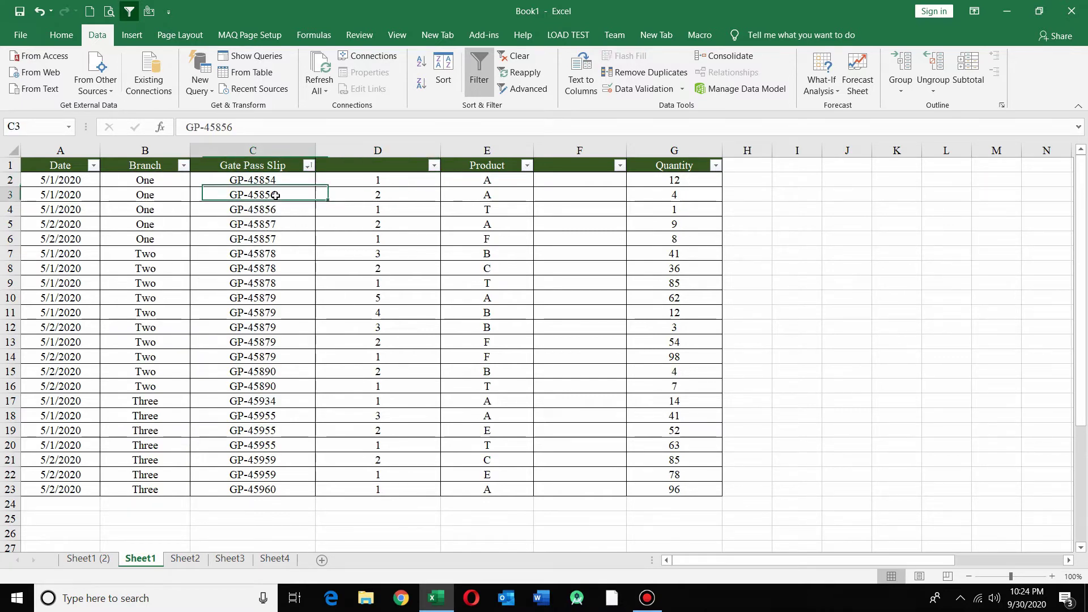
click(377, 198)
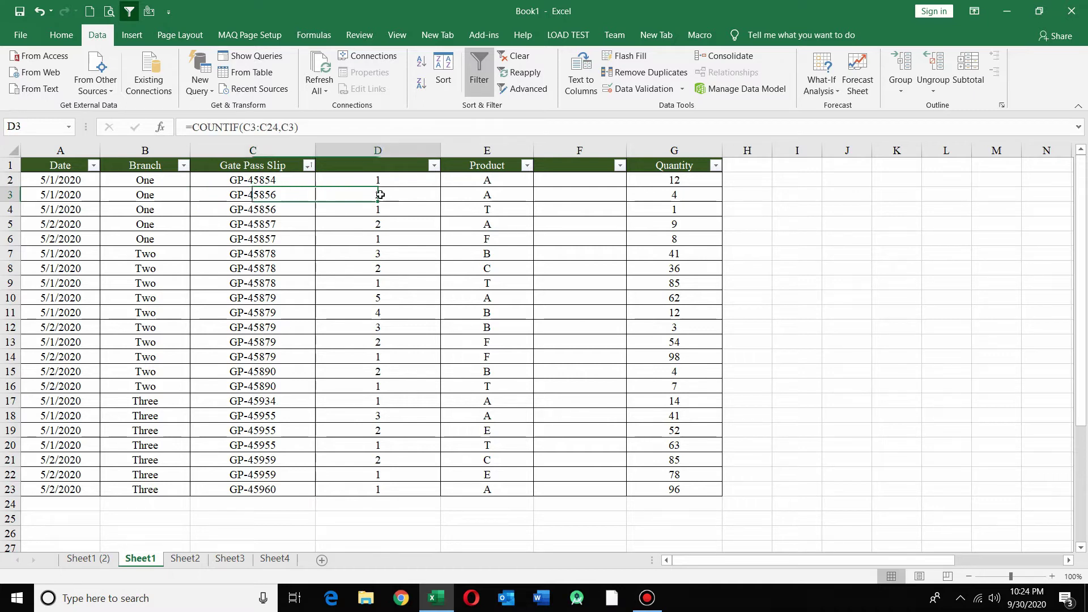
click(396, 206)
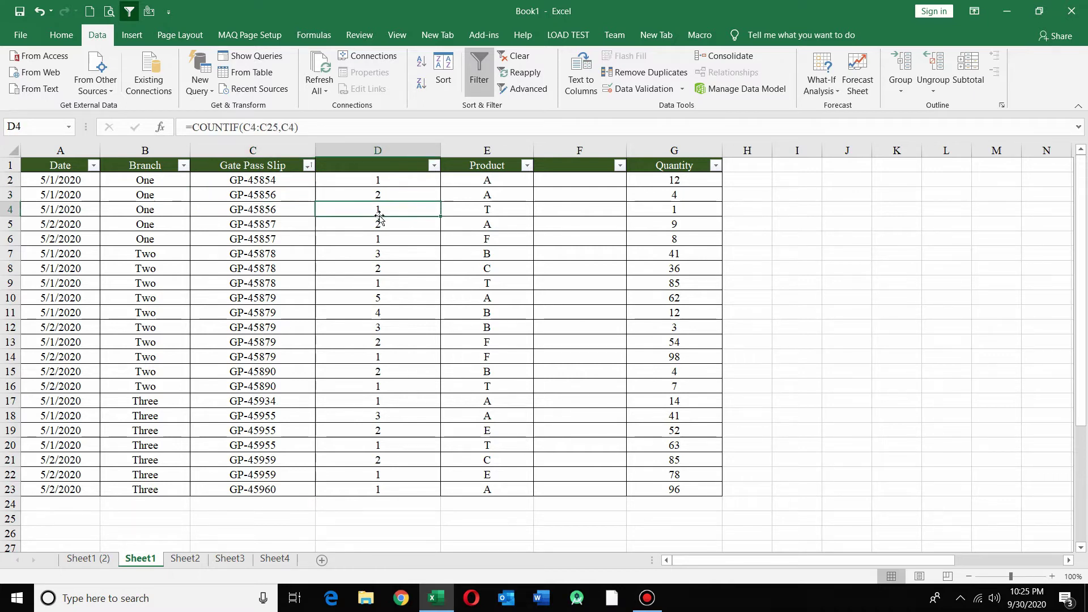
click(304, 209)
click(361, 210)
click(390, 180)
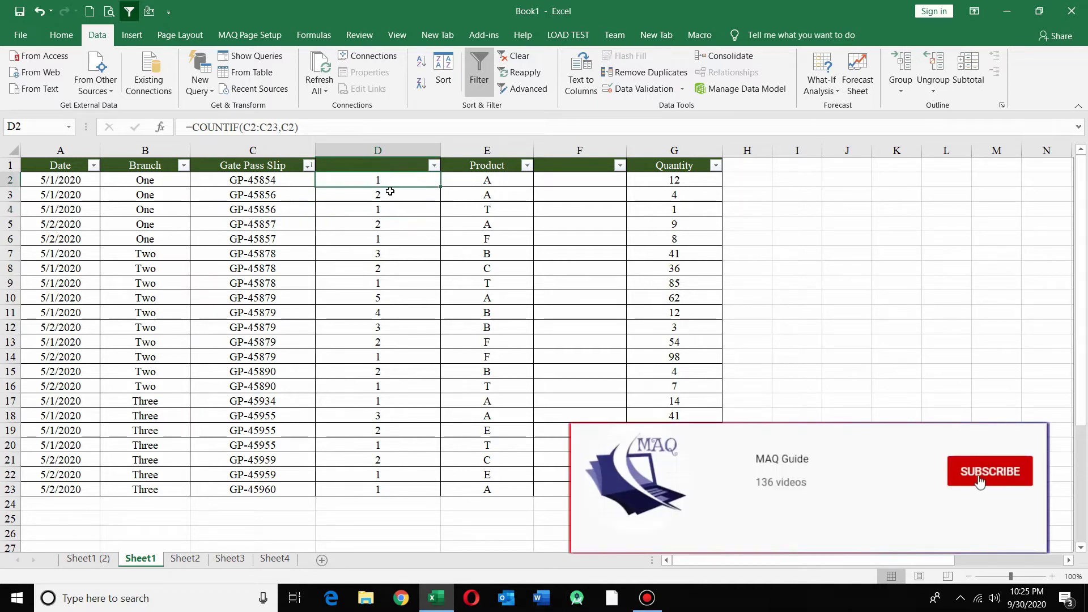
click(376, 195)
click(376, 210)
click(378, 224)
click(381, 241)
click(382, 254)
click(384, 272)
click(388, 285)
click(390, 298)
click(391, 327)
click(393, 194)
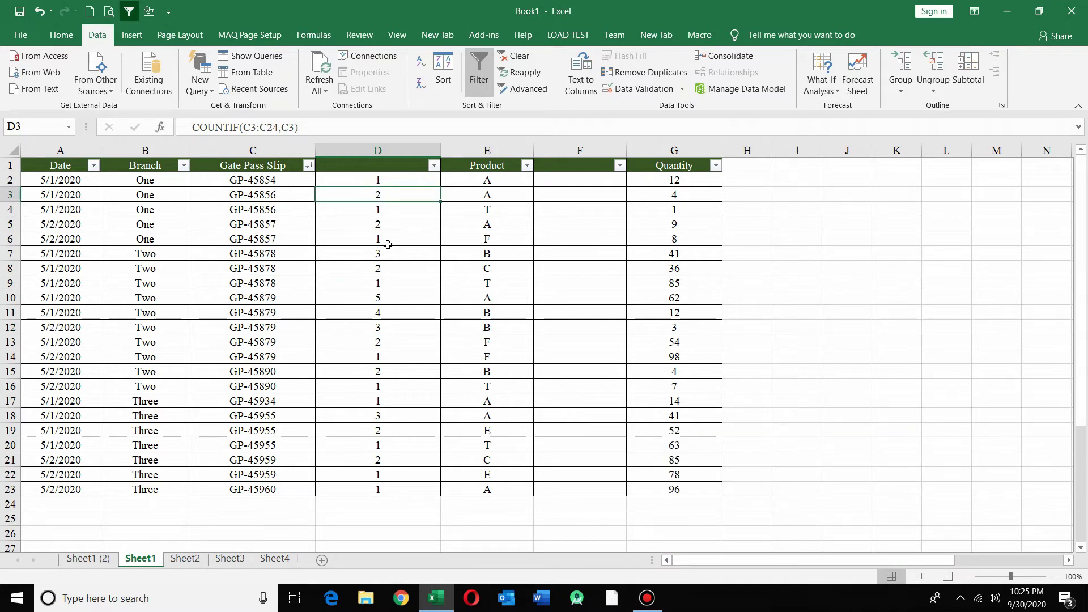
click(406, 181)
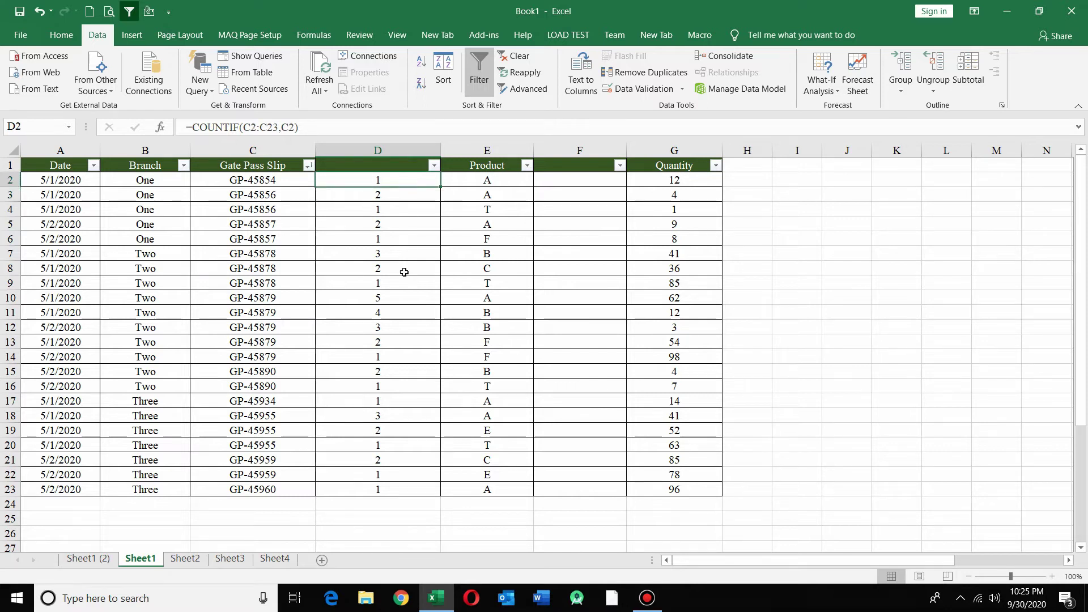
click(363, 194)
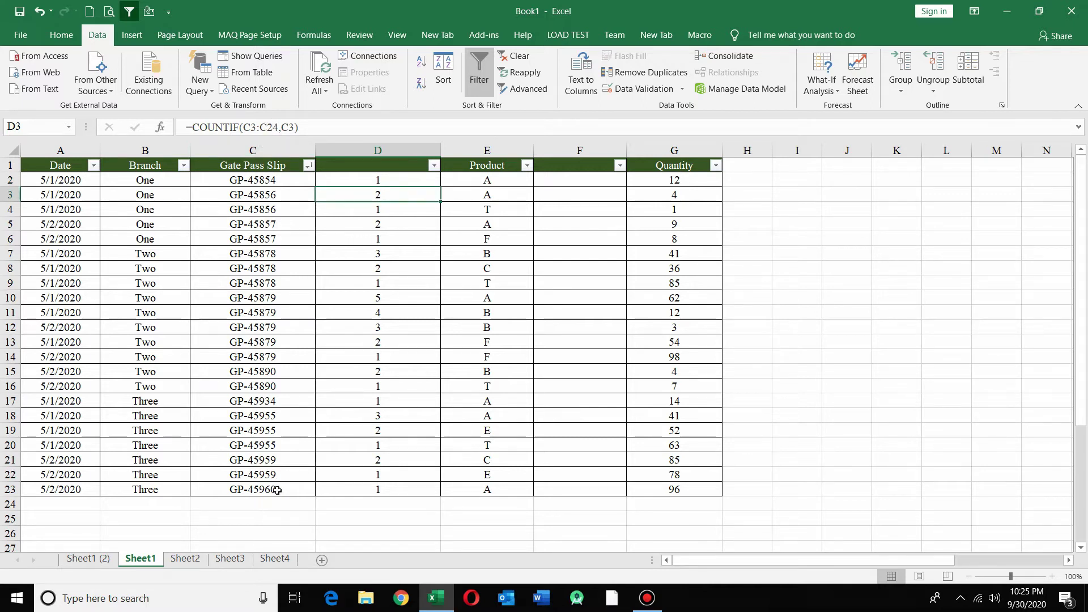
Step: Make the range end in D2's formula absolute, as =COUNTIF(C2:$C$23,C2), and fill it down through D23
click(391, 182)
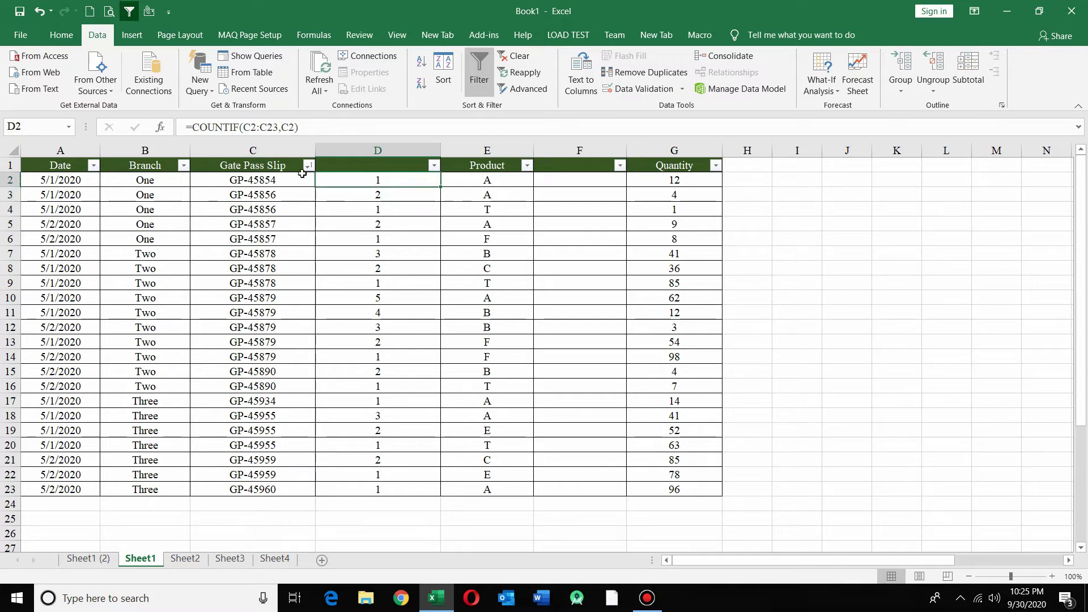
click(275, 127)
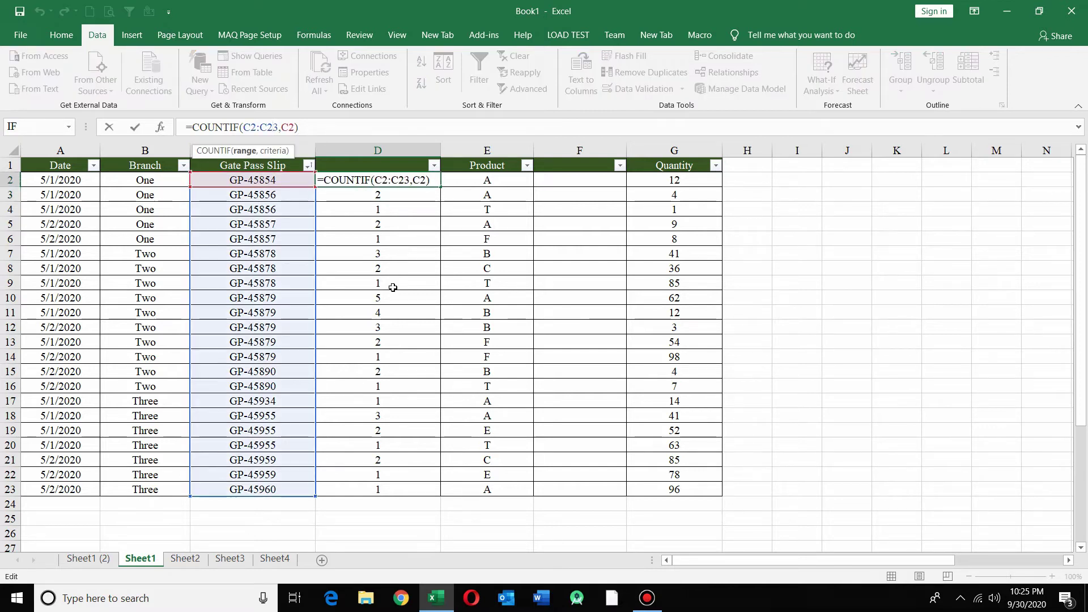
key(F4)
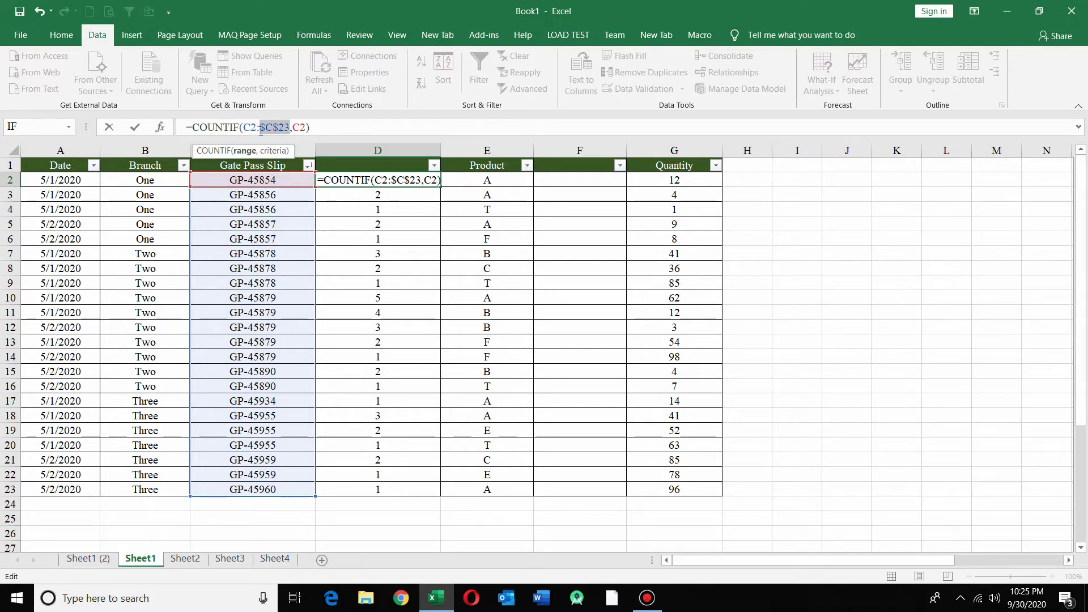
key(Return)
click(360, 180)
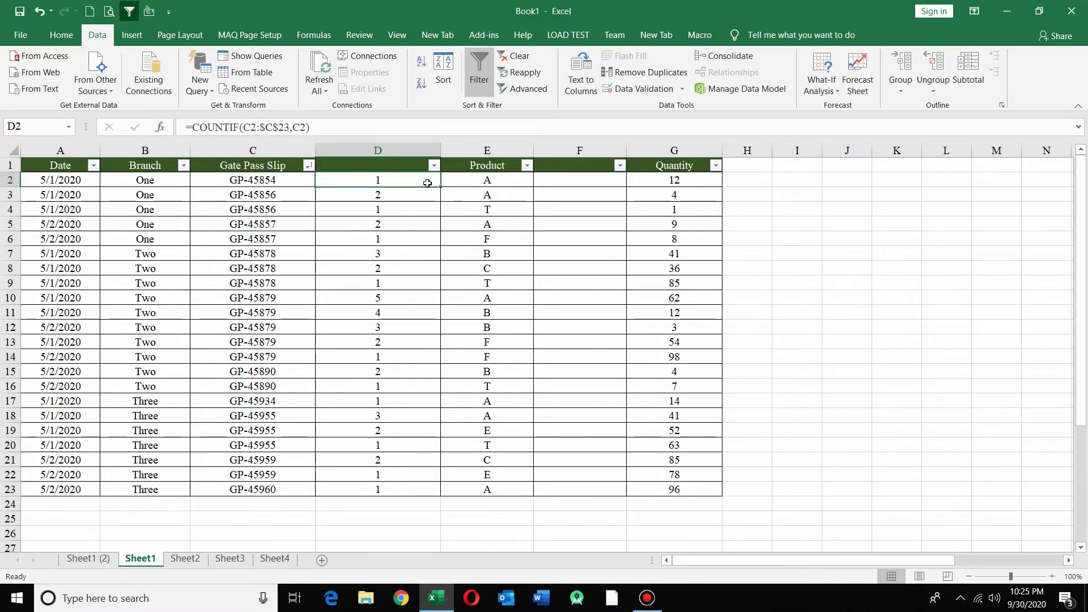
double_click(441, 186)
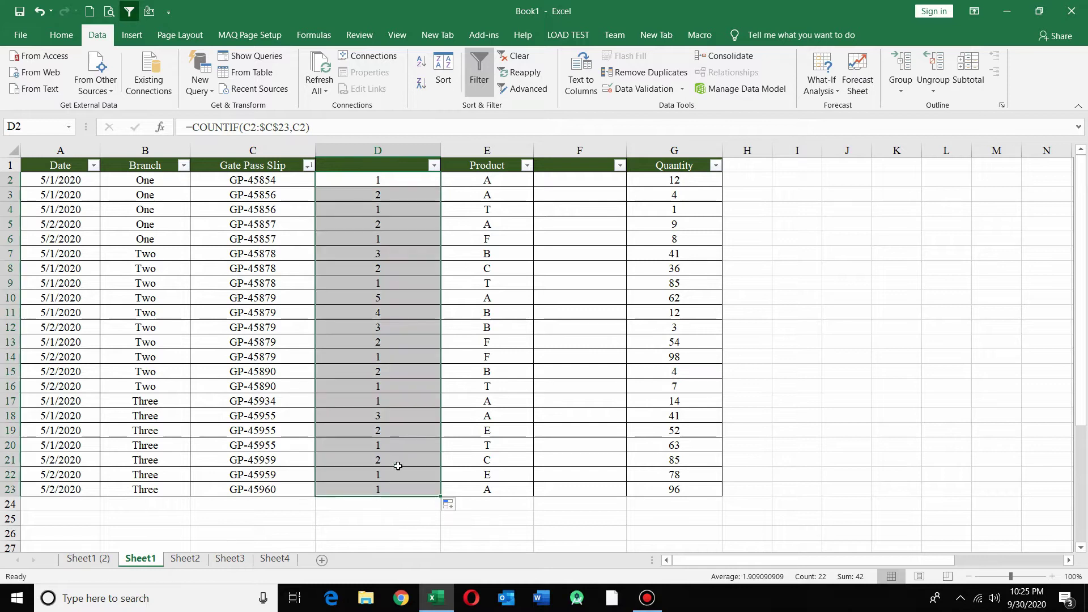
Step: Change D2's formula to =IF(COUNTIF(C2:$C$23,C2)=1,1,0) and fill it down through D23
click(365, 180)
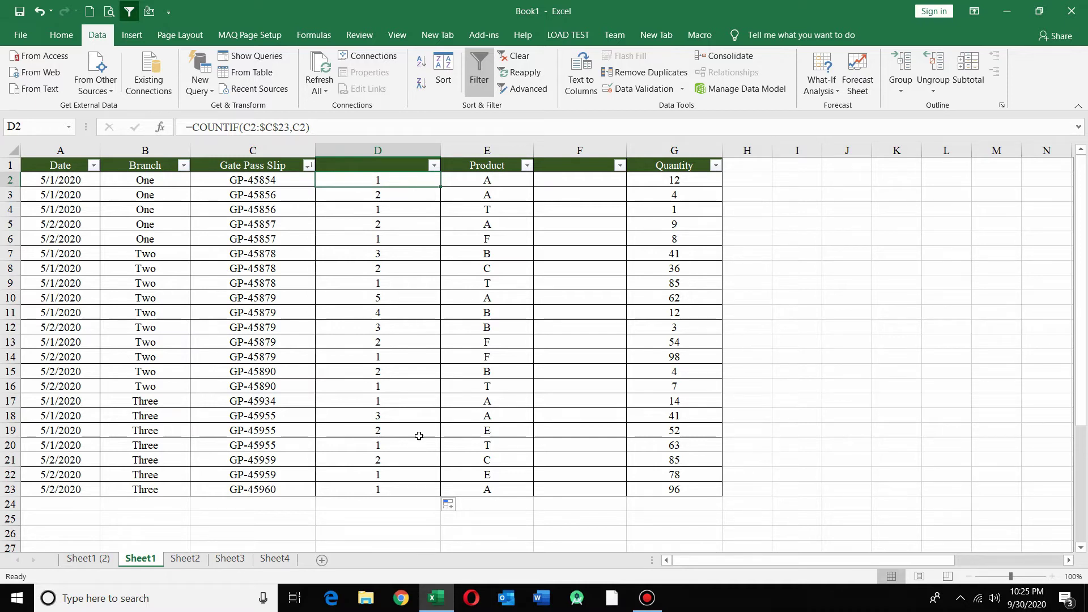
click(193, 128)
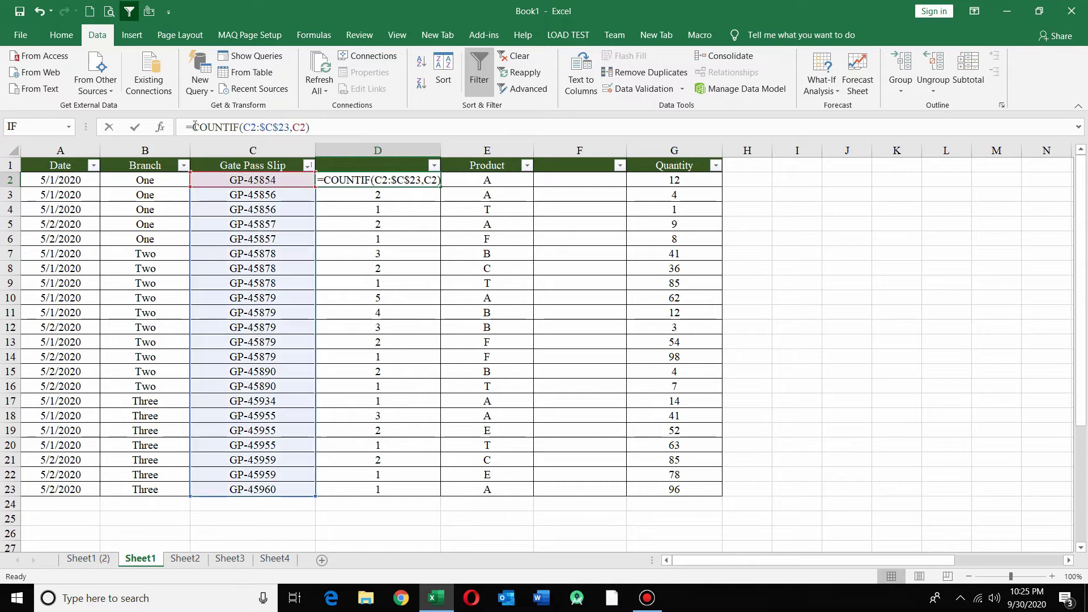
text(if()
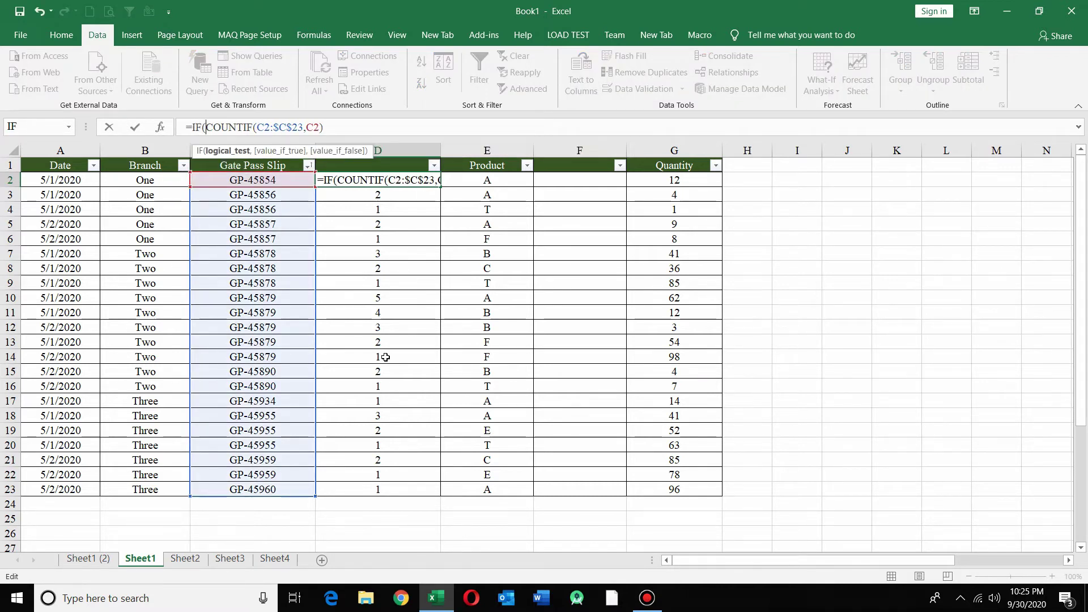
click(395, 130)
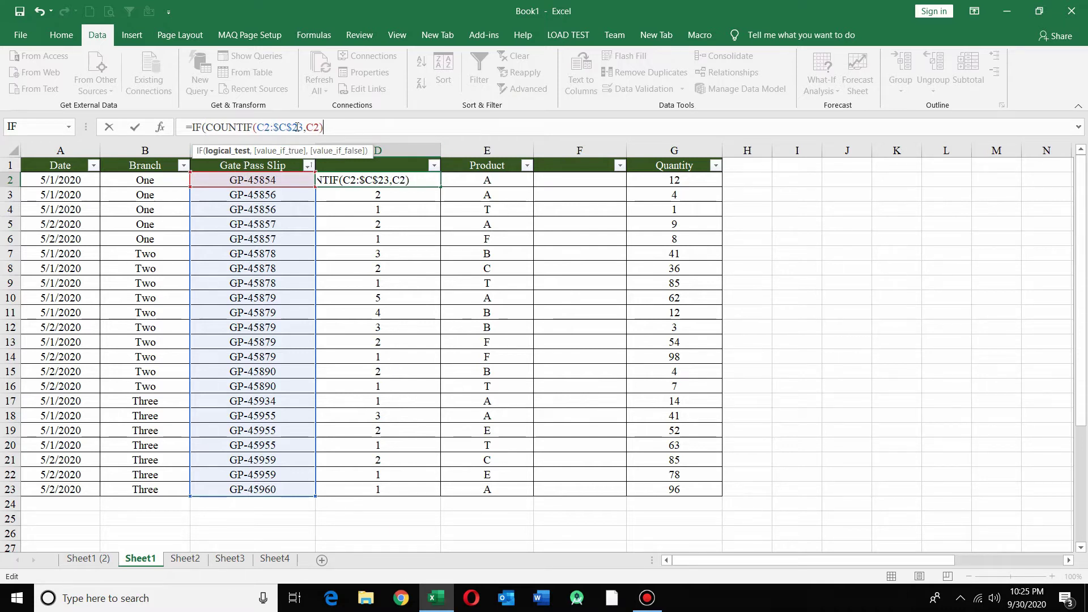
text(=1,1,)
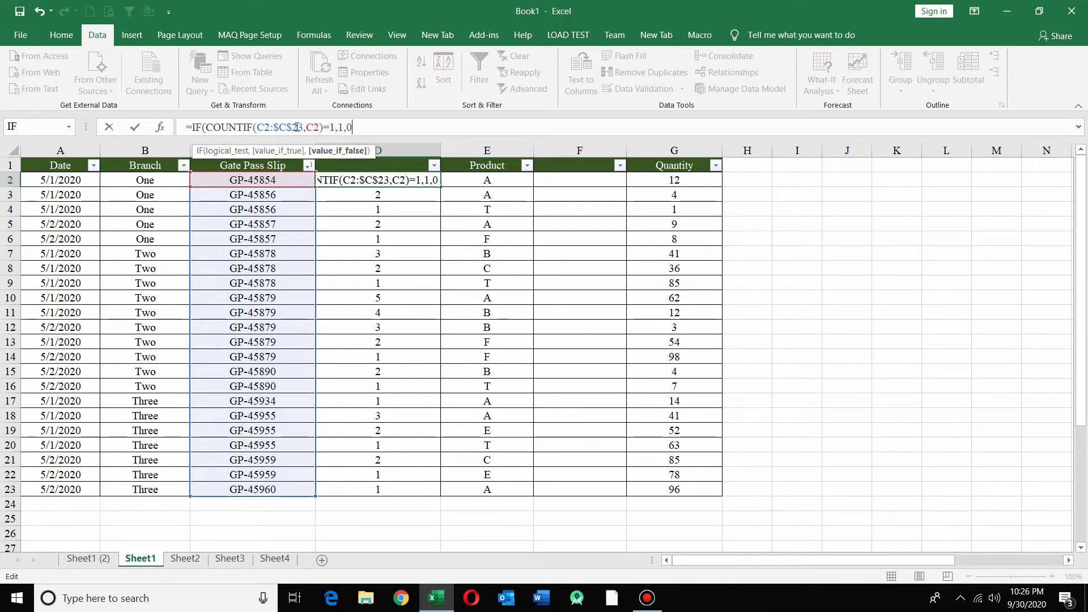
text(0)
key(Return)
key(Return)
click(359, 182)
double_click(440, 187)
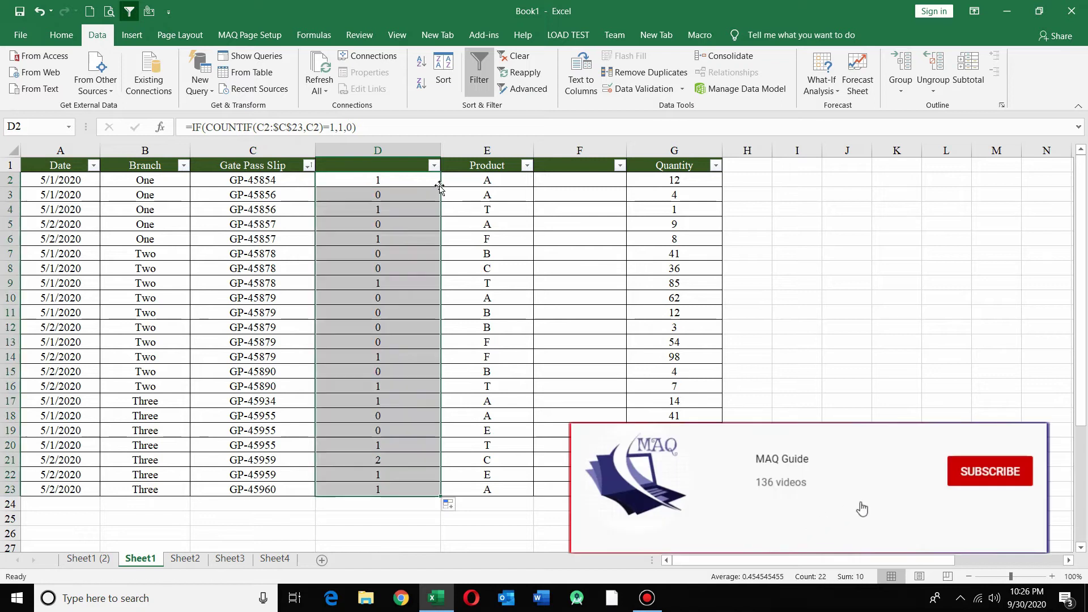
Step: Sort the table by Product from A to Z, checking the sum of D2:D23 before and after the sort
click(389, 195)
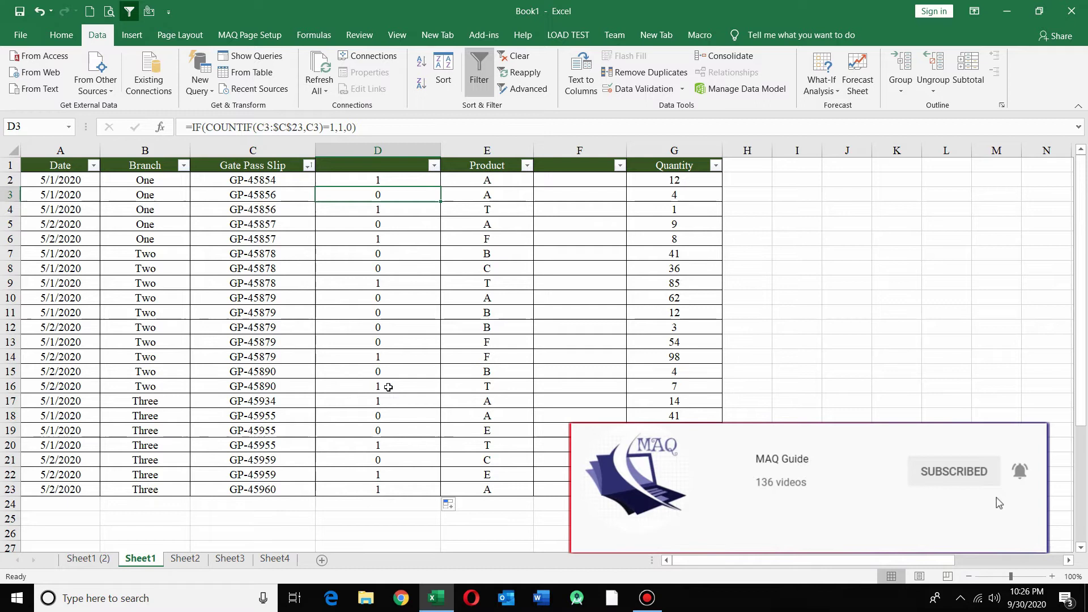
drag(386, 180, 400, 489)
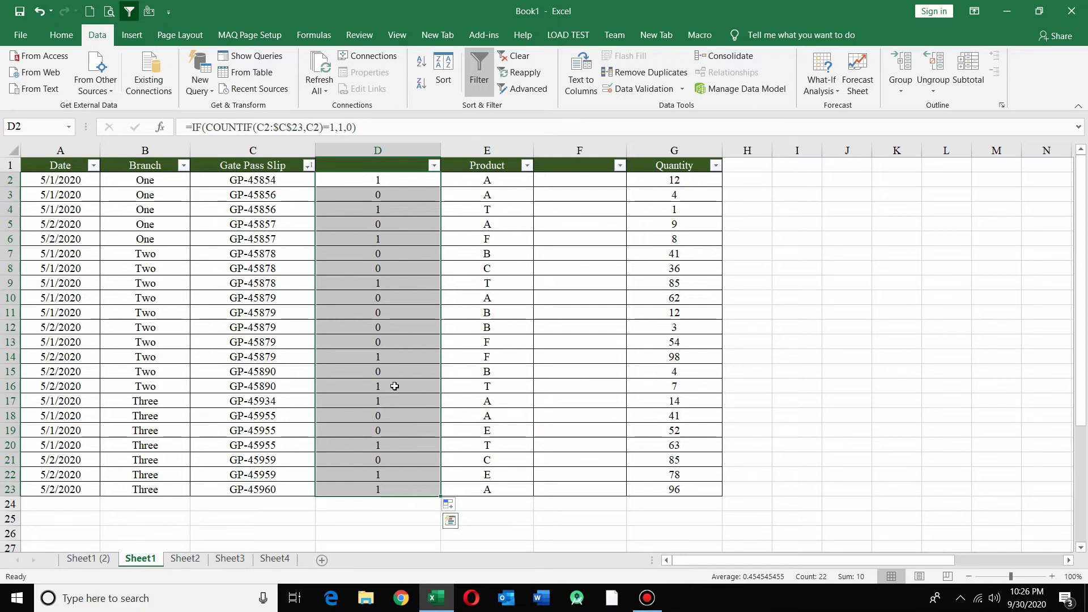
click(527, 165)
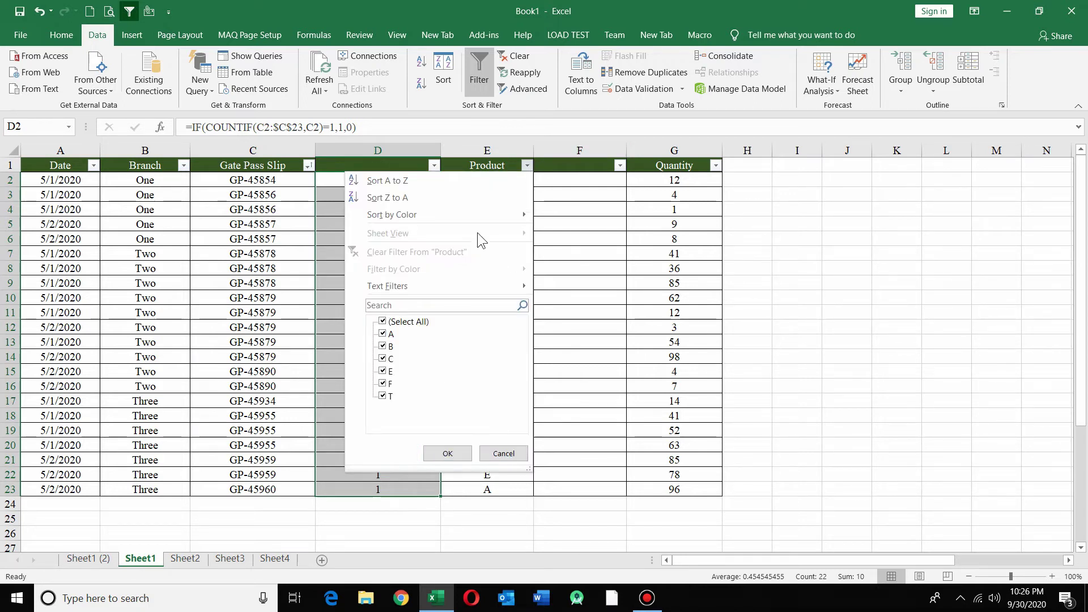
click(460, 180)
drag(383, 177, 389, 489)
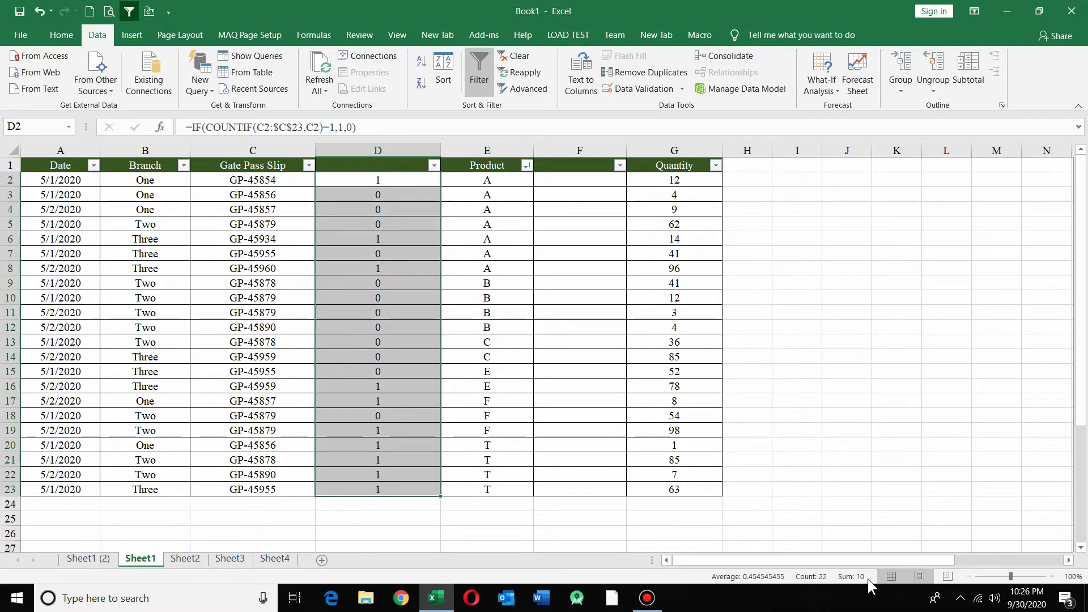
click(502, 254)
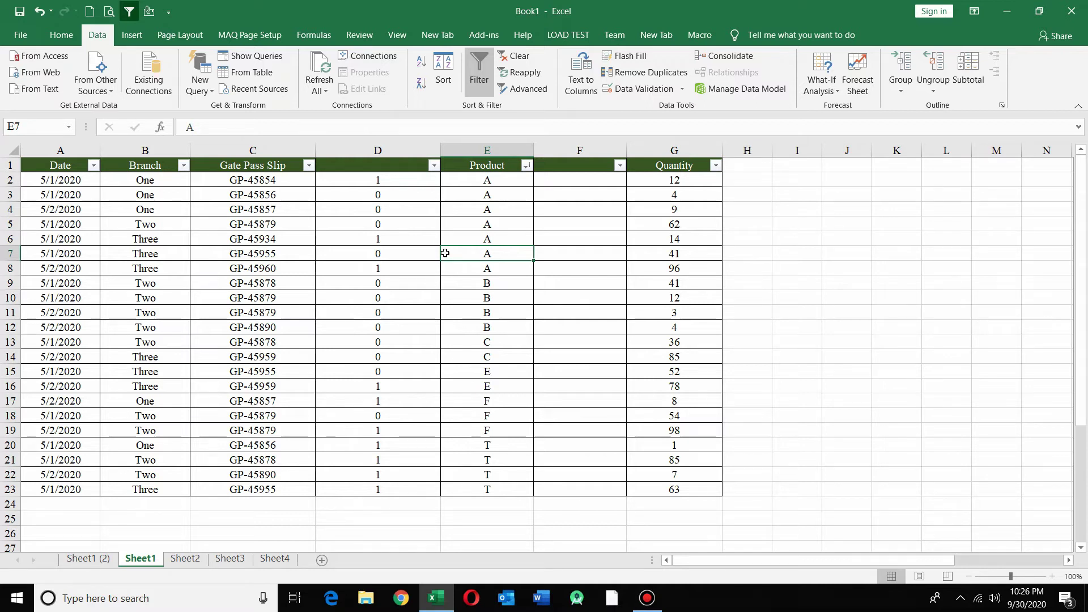
Step: Remove the filter from the table and insert a blank column before Branch and another before Gate Pass Slip
click(479, 79)
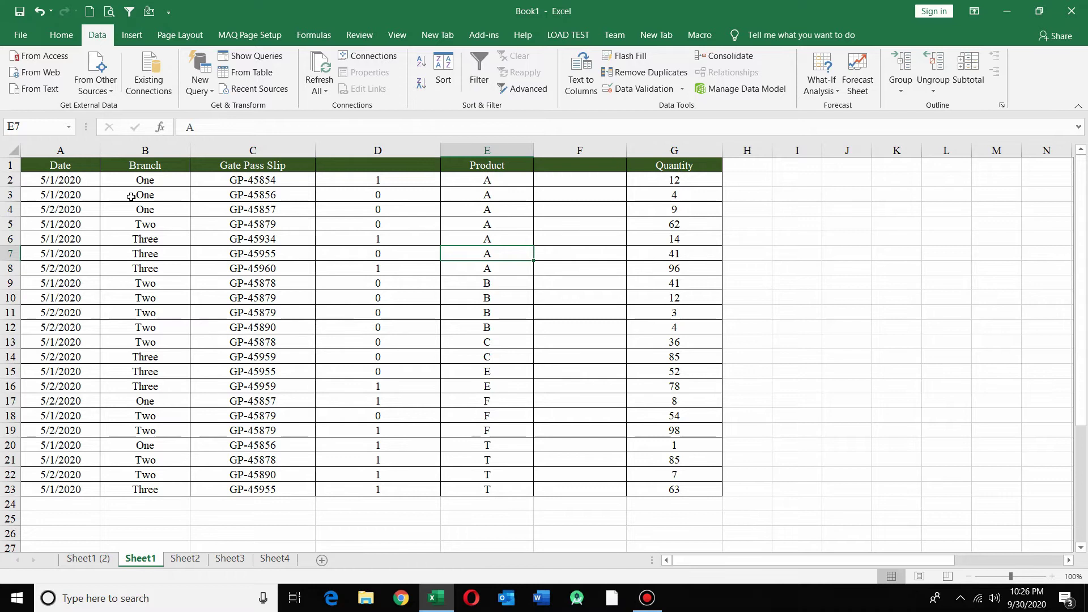
click(138, 143)
key(ctrl+shift+plus)
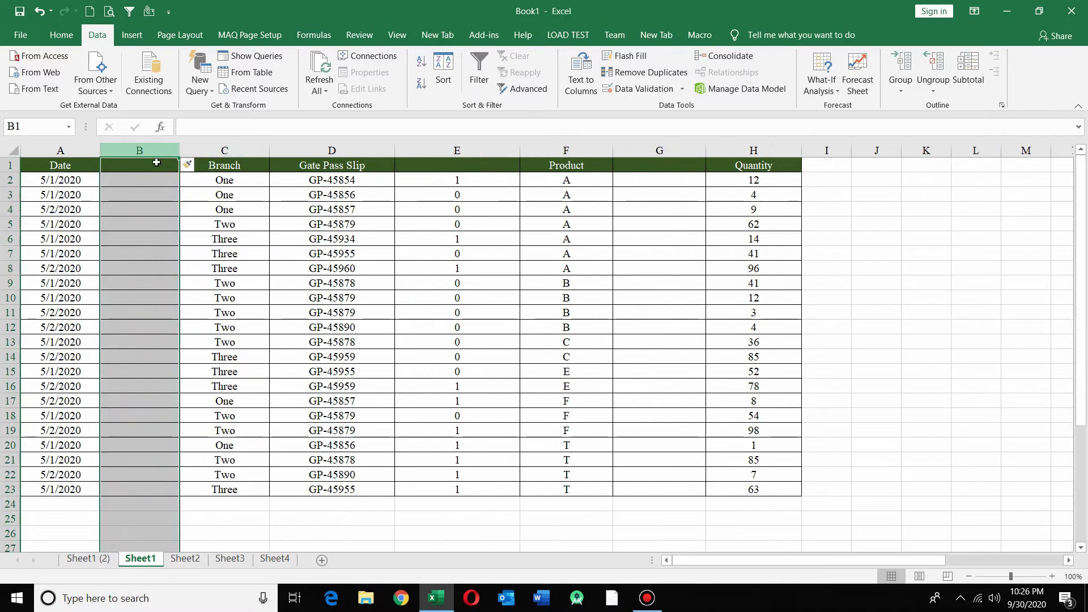
click(318, 149)
click(318, 148)
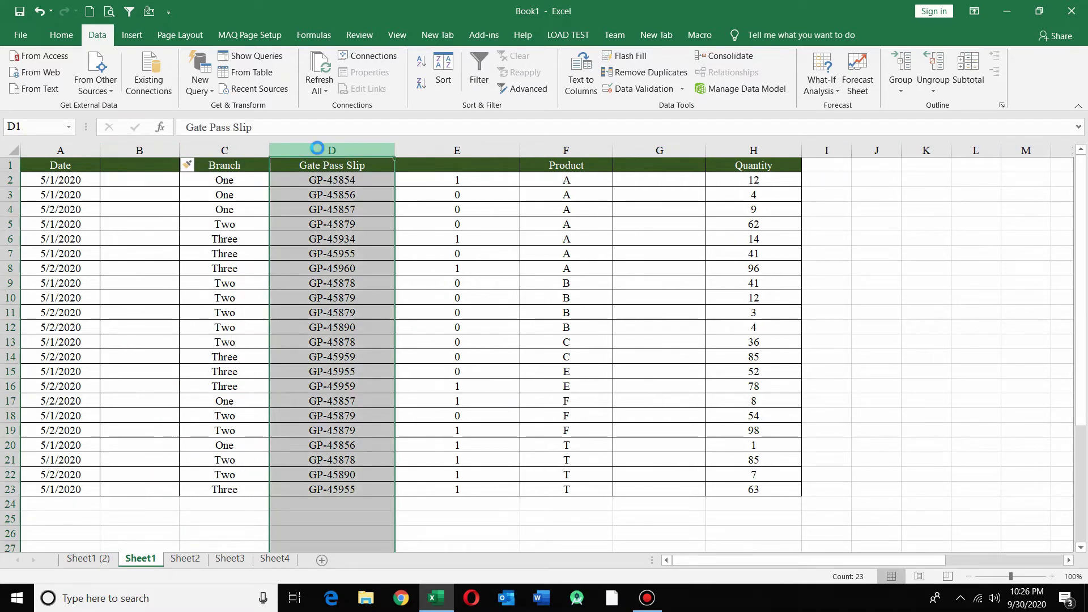
key(ctrl+shift+plus)
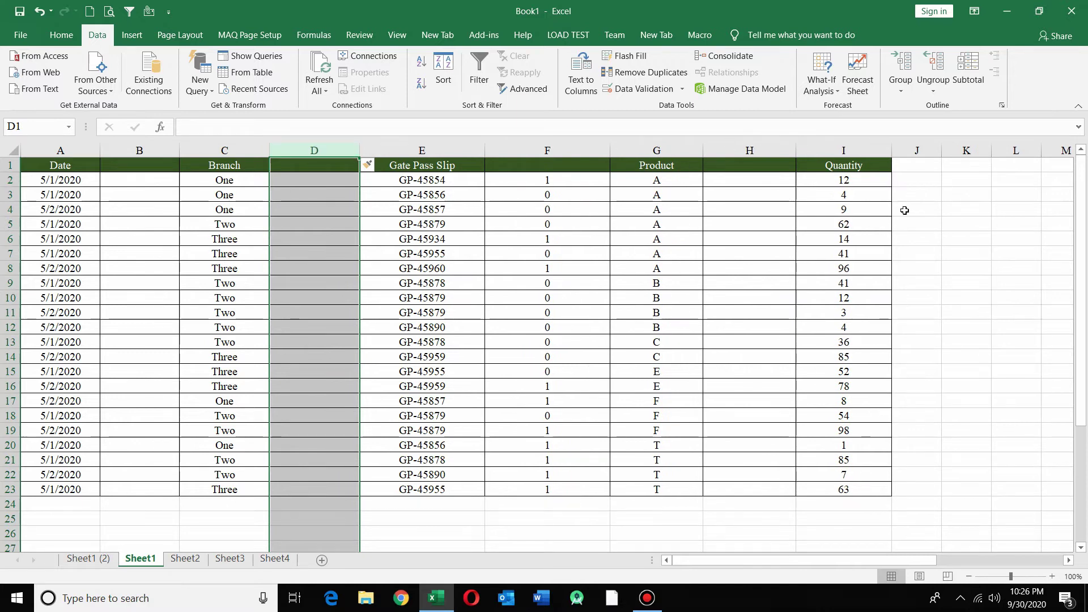
click(417, 406)
Step: Enter the label formula ="Number Of "&A1 in A24, below the Date column
click(62, 510)
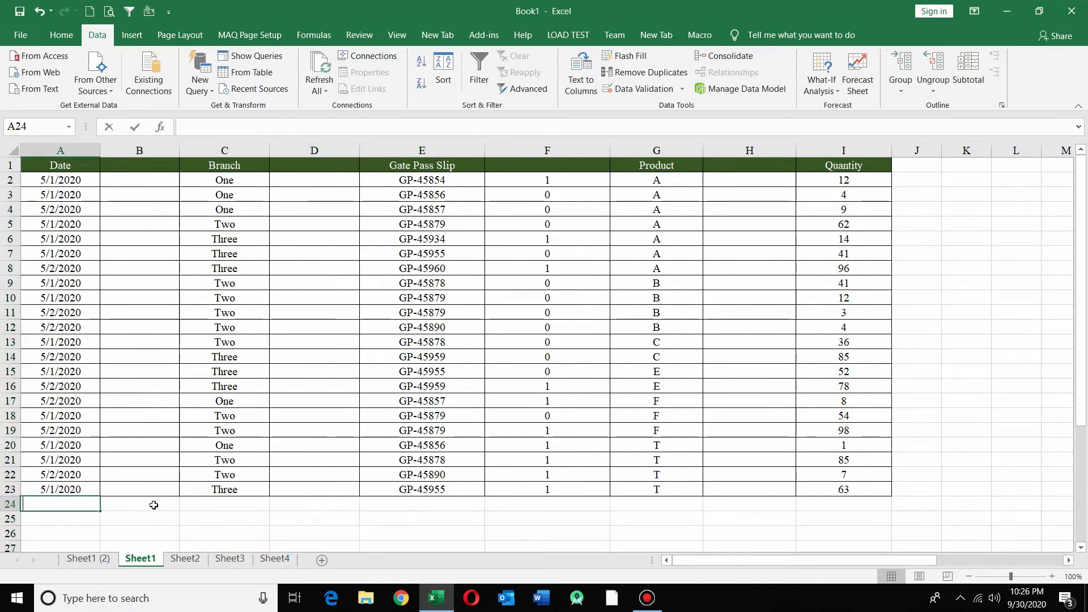
text(=")
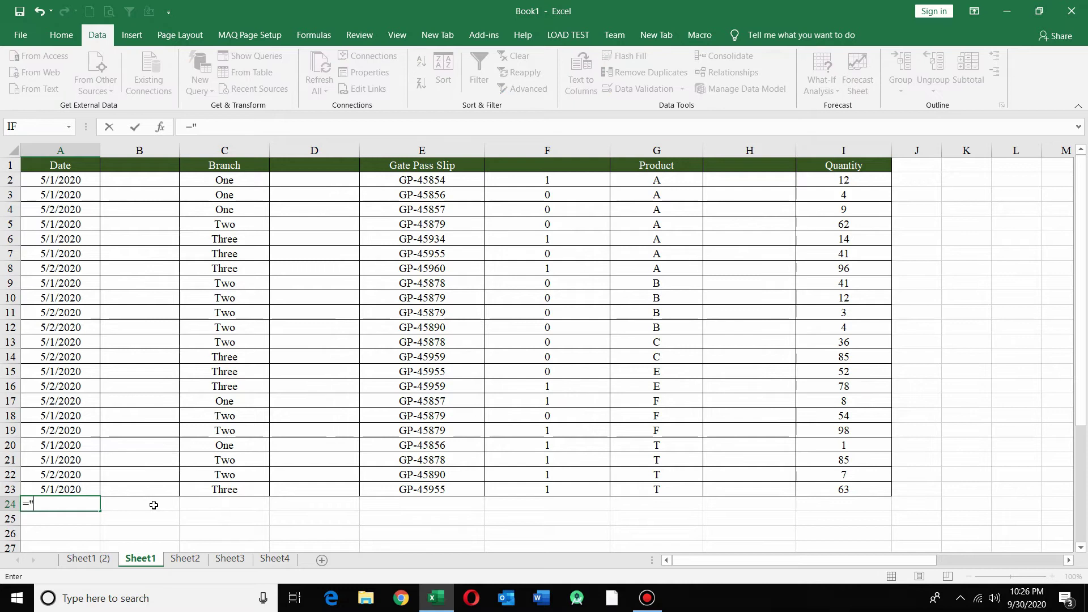
text(Number Of)
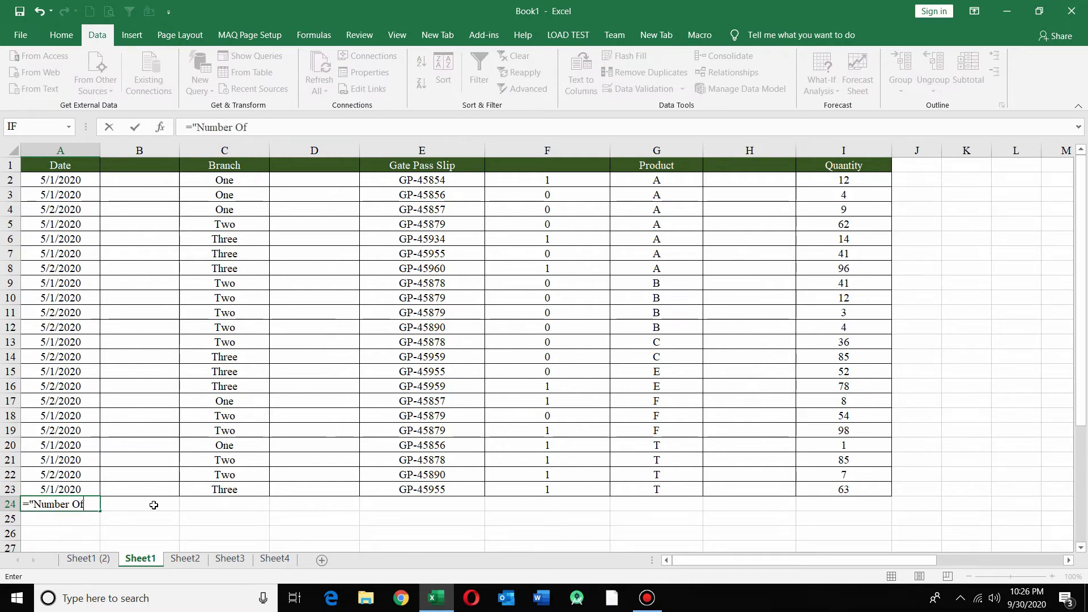
text( ")
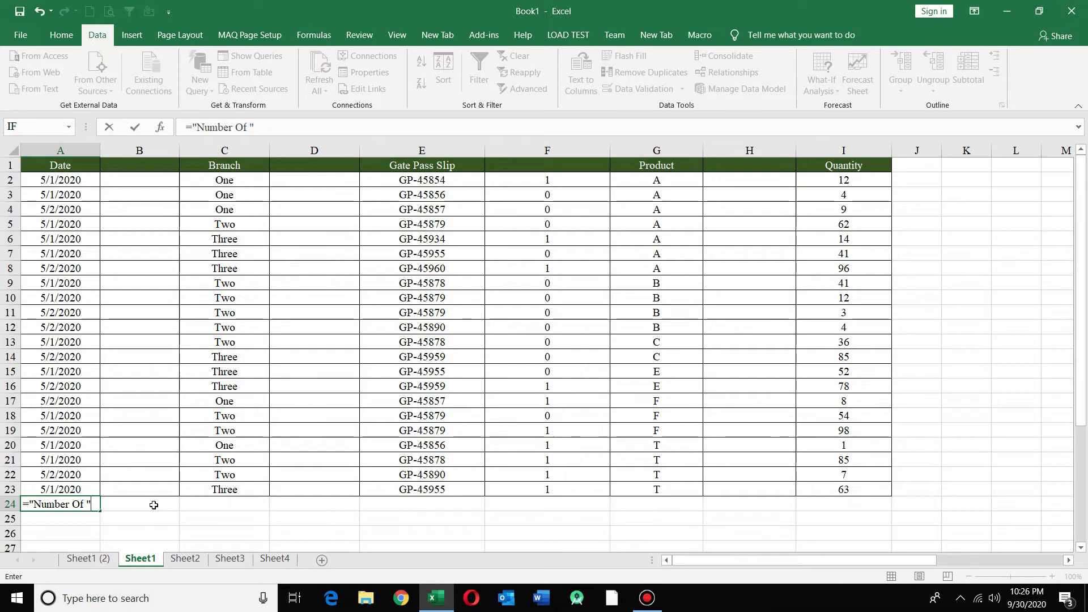
text(&)
click(65, 166)
key(Return)
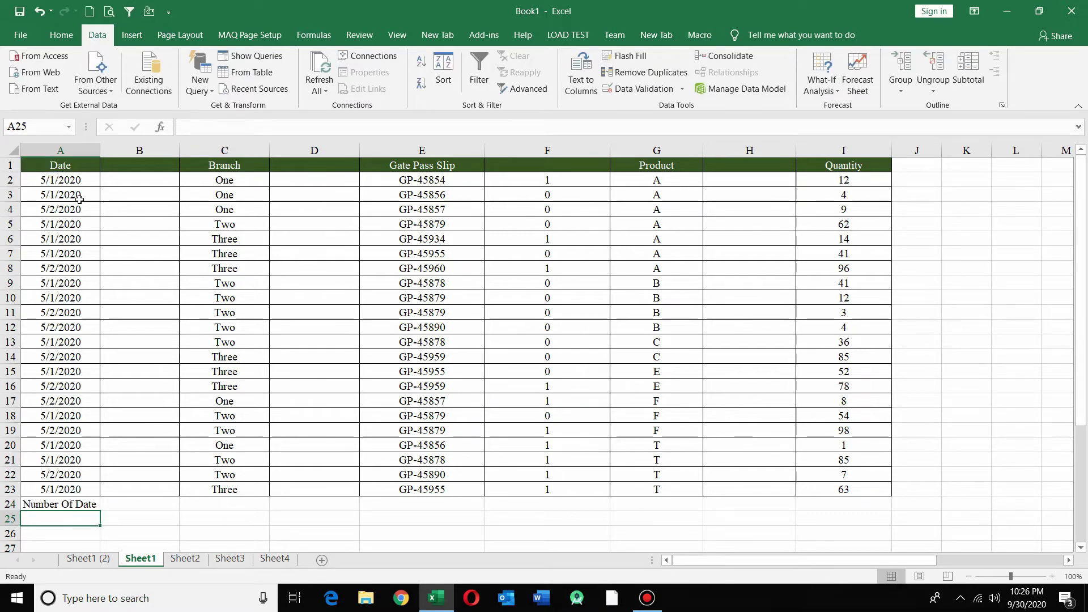
Step: Copy the label formula from A24 into C24, E24, G24 and I24
click(82, 502)
key(ctrl+c)
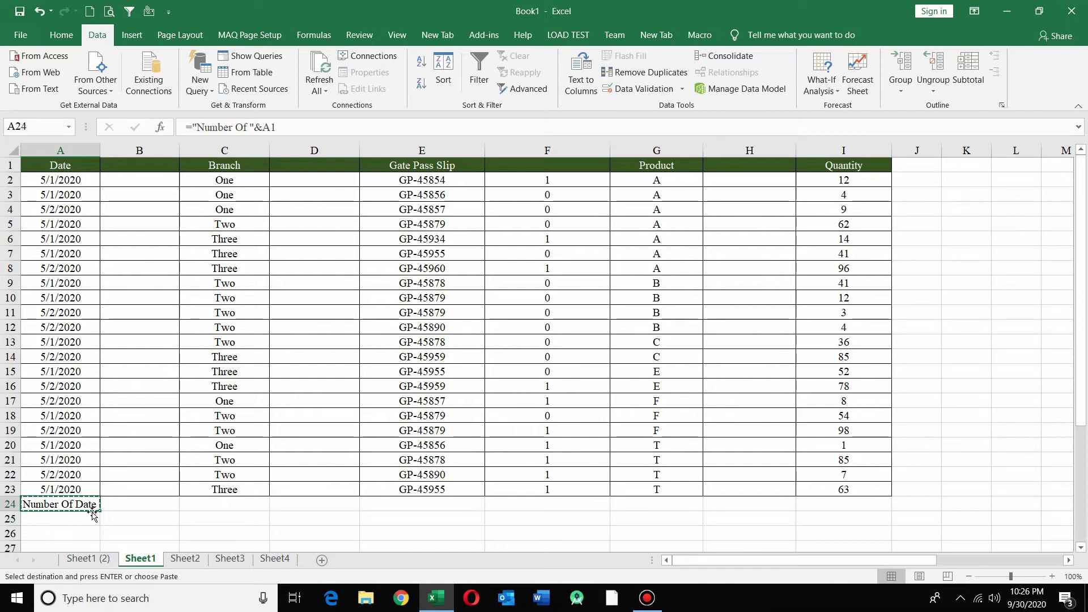
click(235, 510)
ctrl+click(400, 506)
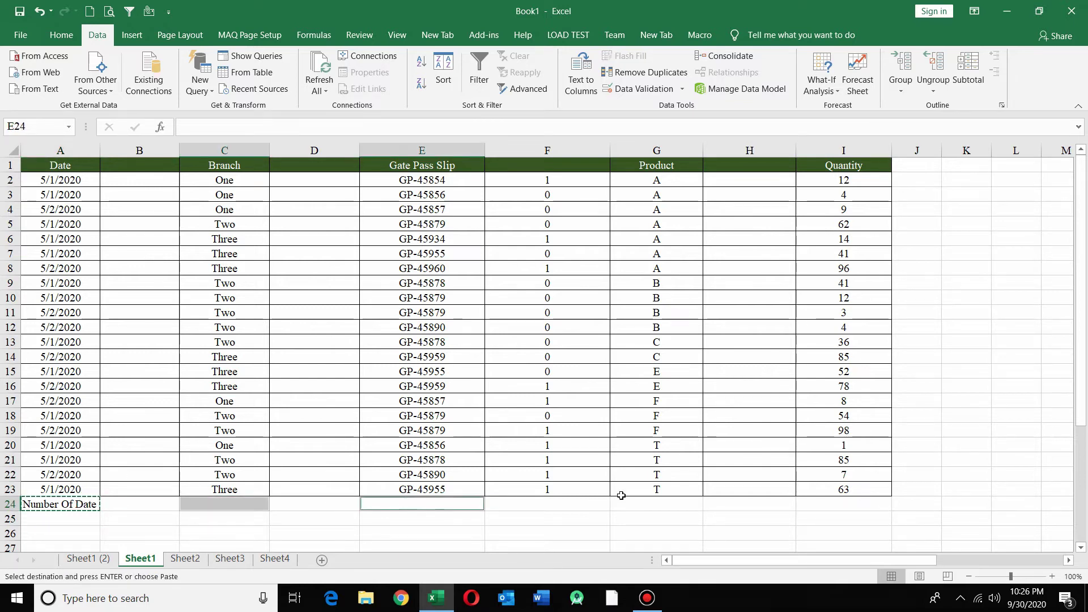
ctrl+click(638, 503)
ctrl+click(862, 502)
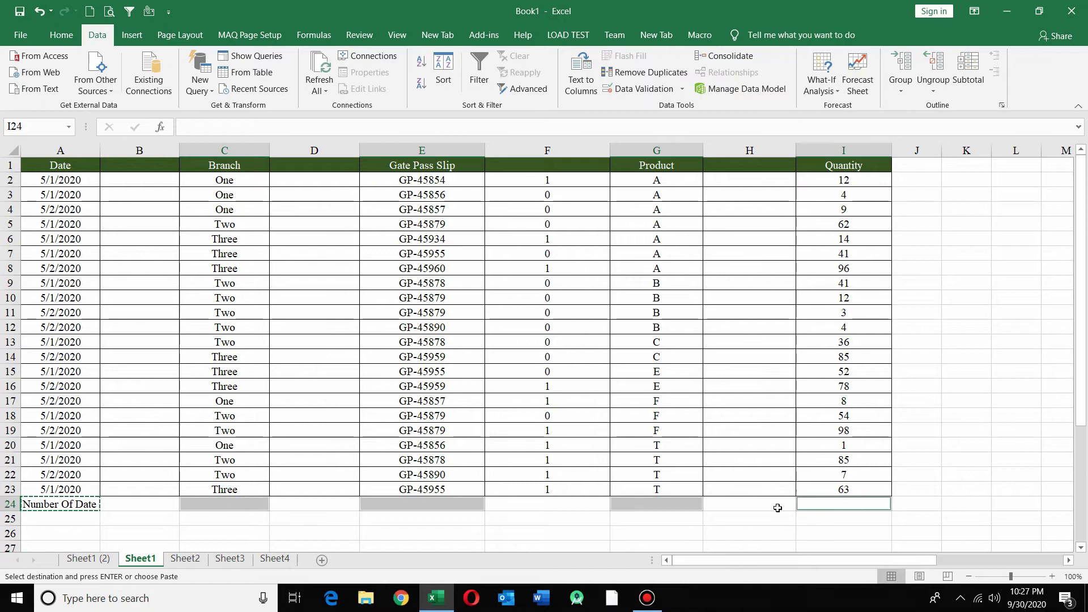
key(Return)
Step: Clear the label below Quantity in I24 and check the label formulas in C24, E24 and G24
click(834, 528)
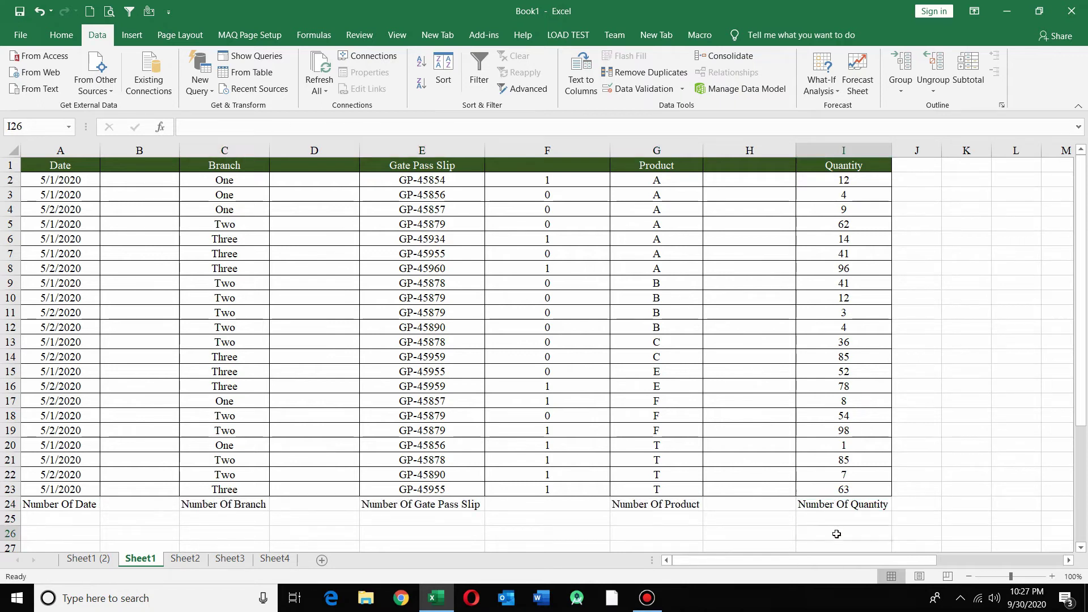
click(859, 502)
key(Delete)
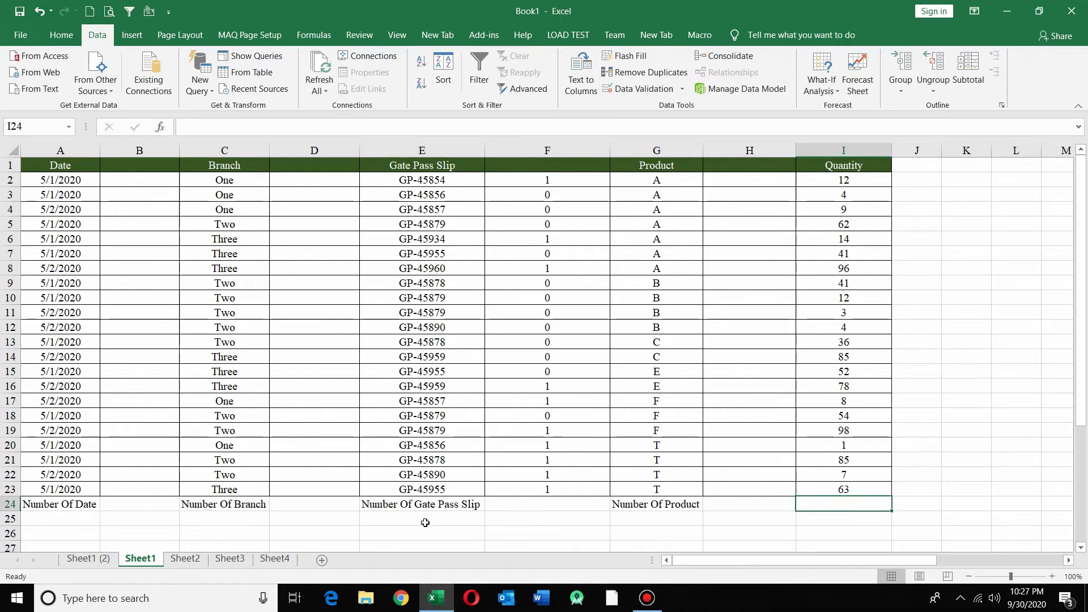
click(211, 506)
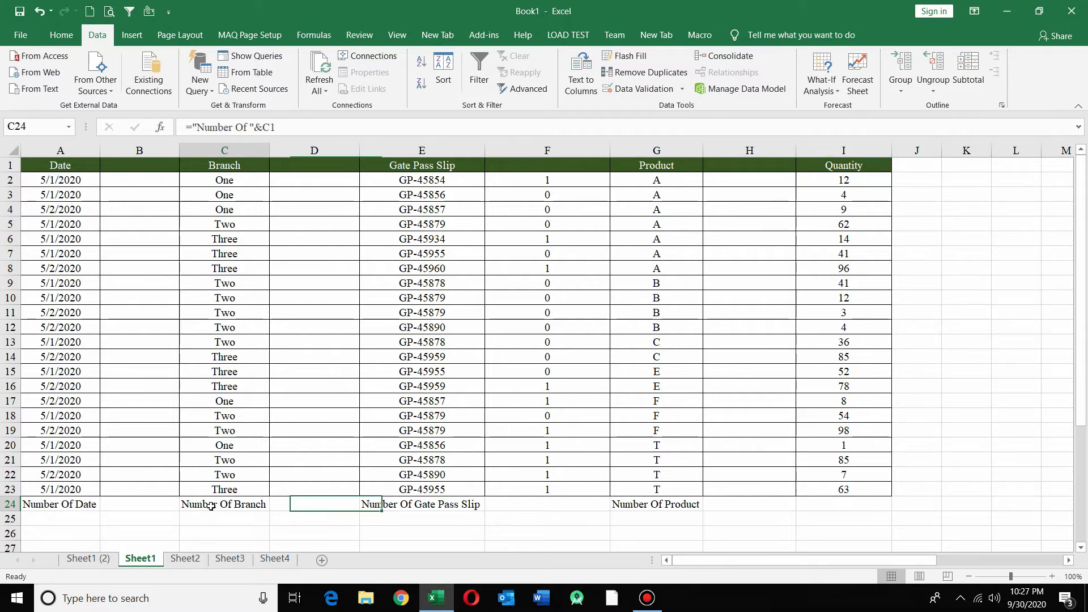
click(416, 511)
click(650, 505)
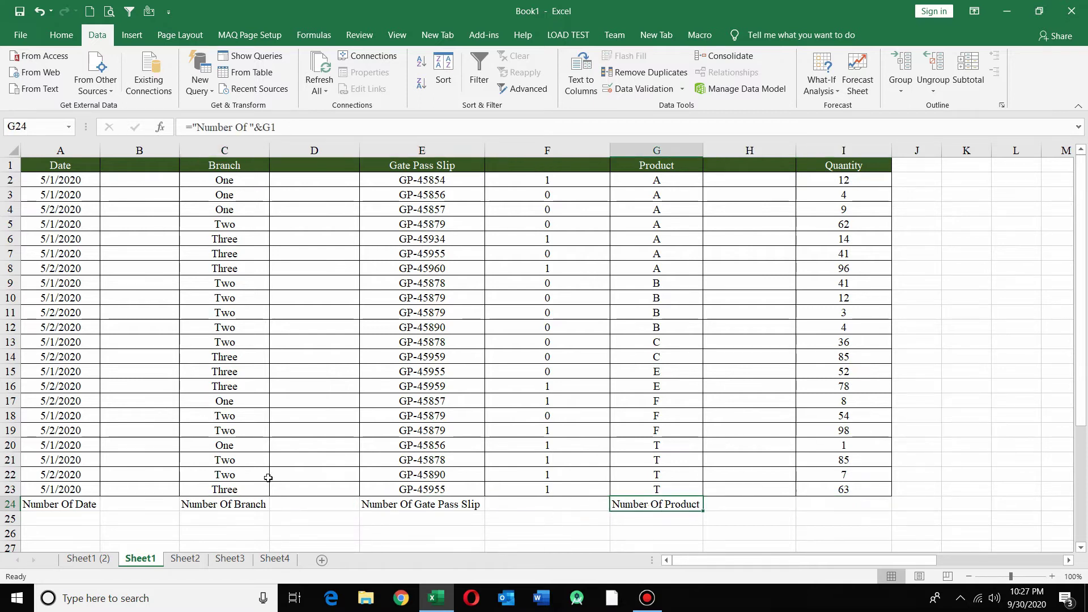
click(227, 504)
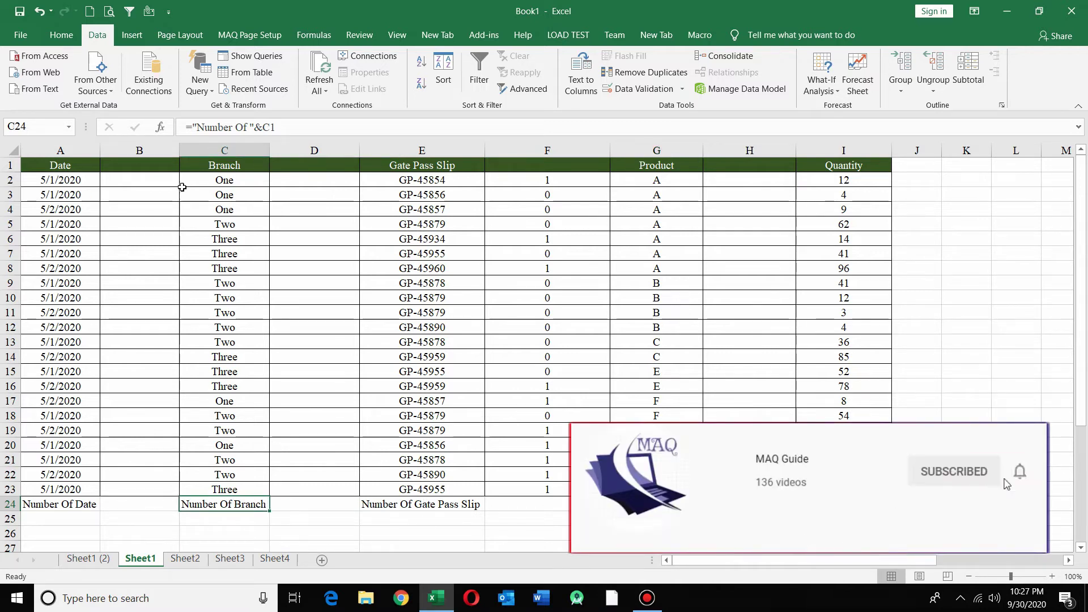
Step: Copy the unique-count formula from F2 into B2 and dismiss the circular reference warning
click(594, 178)
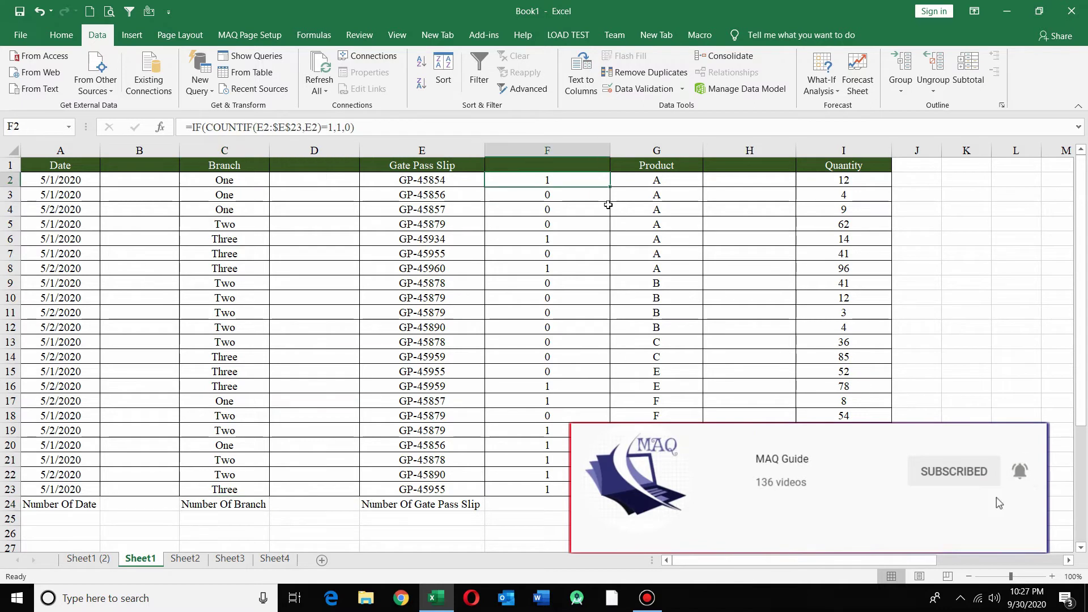
key(ctrl+c)
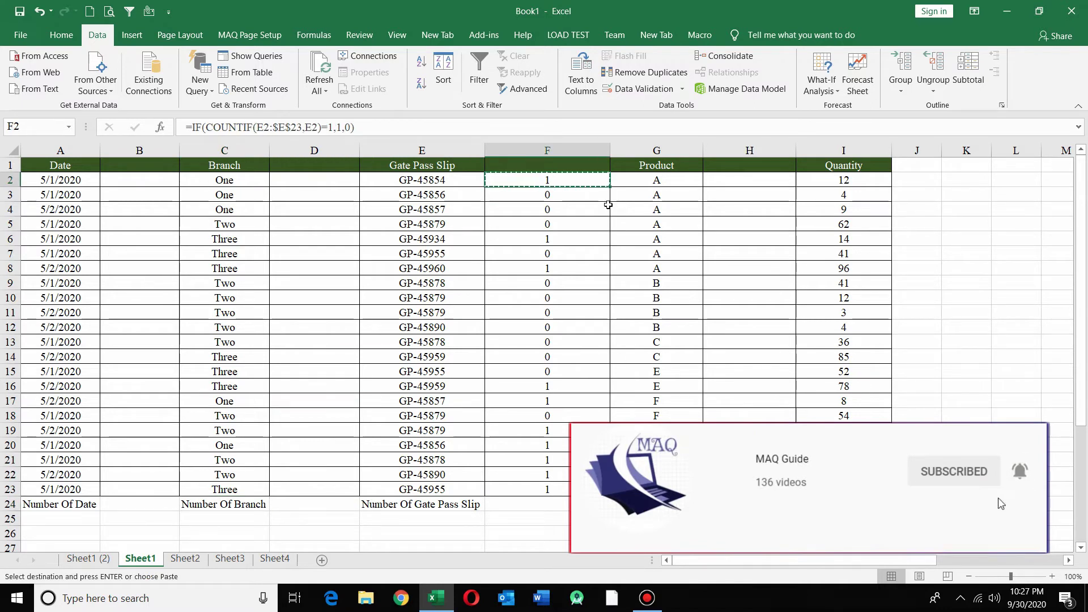
click(148, 183)
key(ctrl+v)
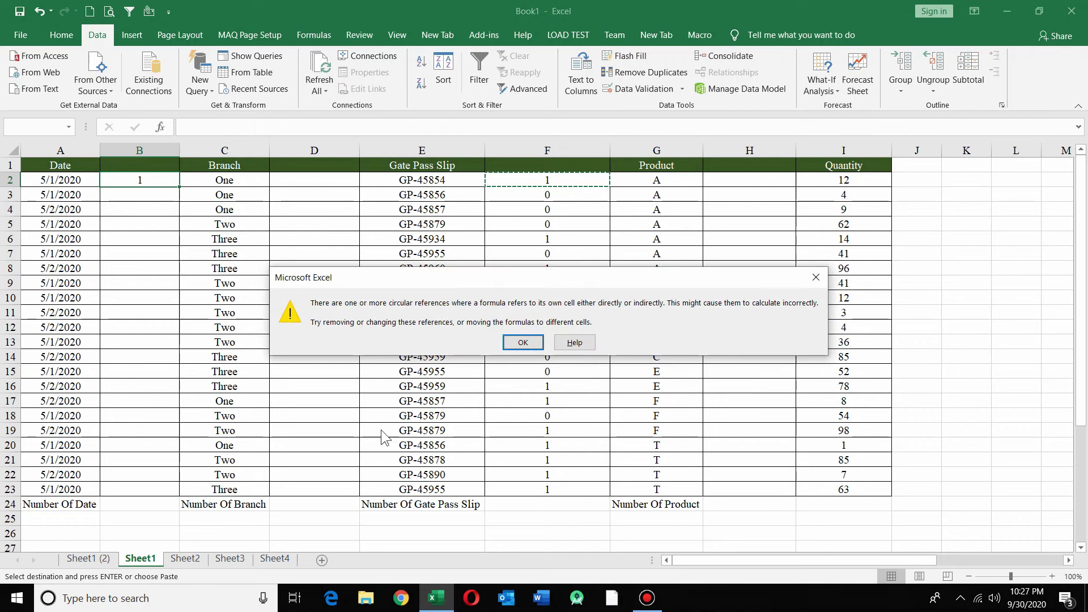
click(518, 343)
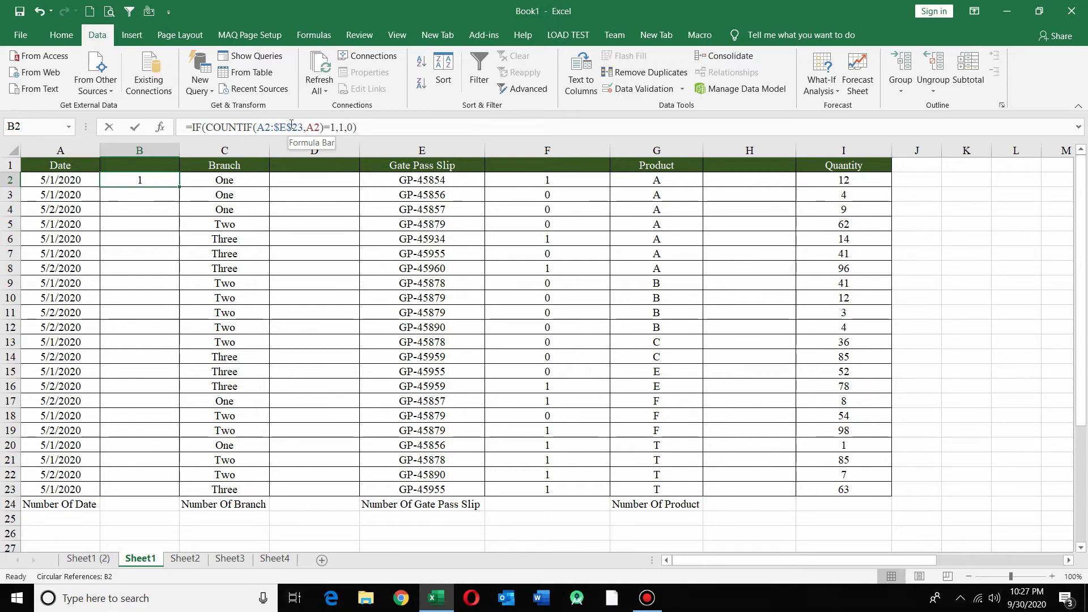
Step: Correct the range end in B2's formula to $A$23, as =IF(COUNTIF(A2:$A$23,A2)=1,1,0), and reopen the cell to check its references
click(286, 127)
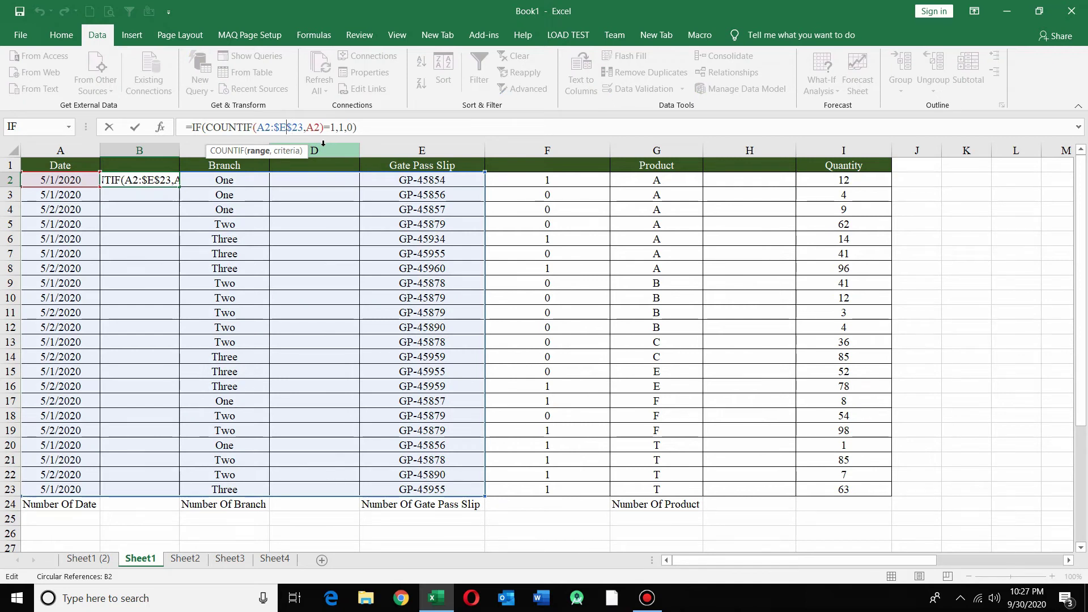
key(BackSpace)
text(A)
key(Return)
key(Up)
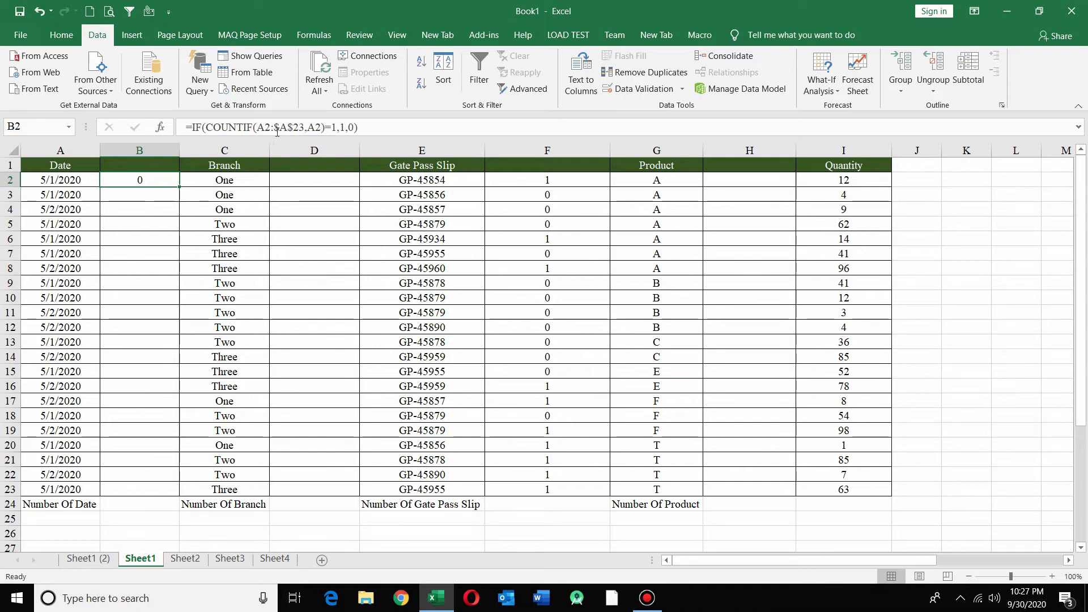
double_click(140, 180)
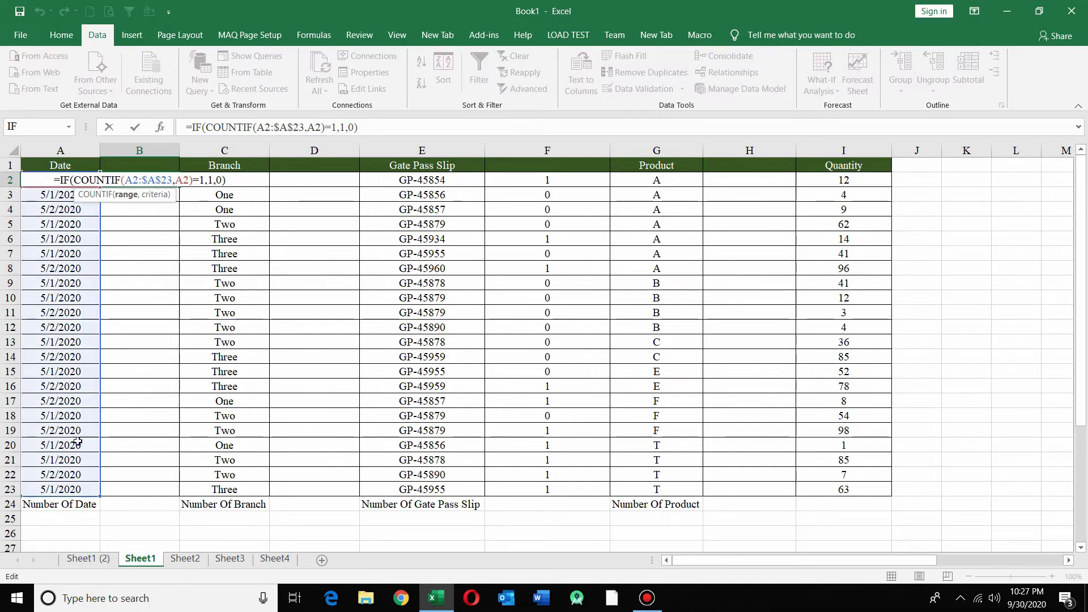
Step: Fill the unique-count formula in B2 down the date helper column and clear the surplus formula in B24
key(Return)
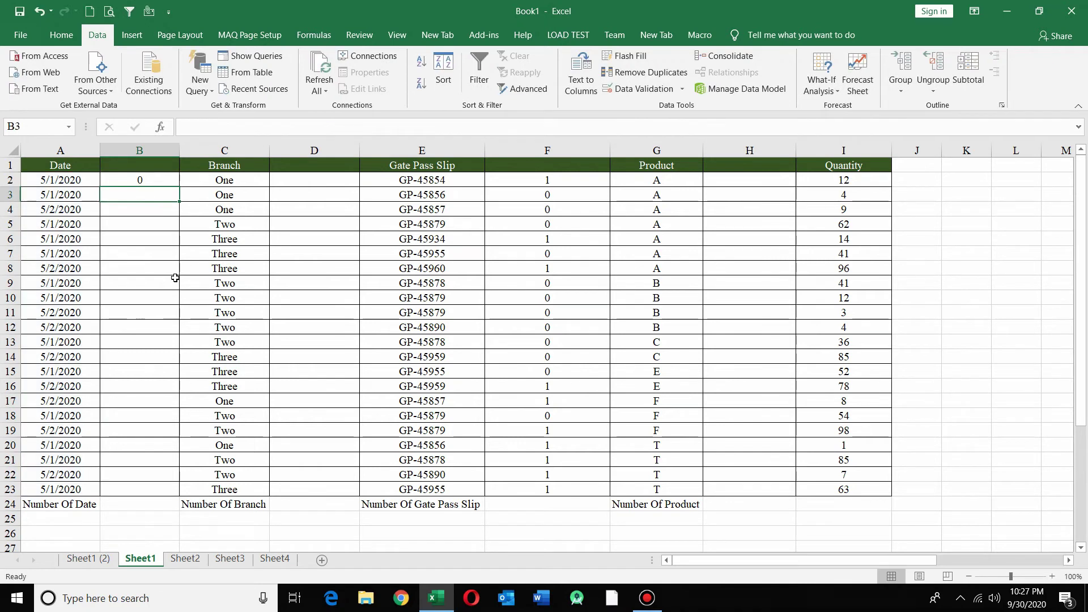
click(162, 182)
double_click(179, 186)
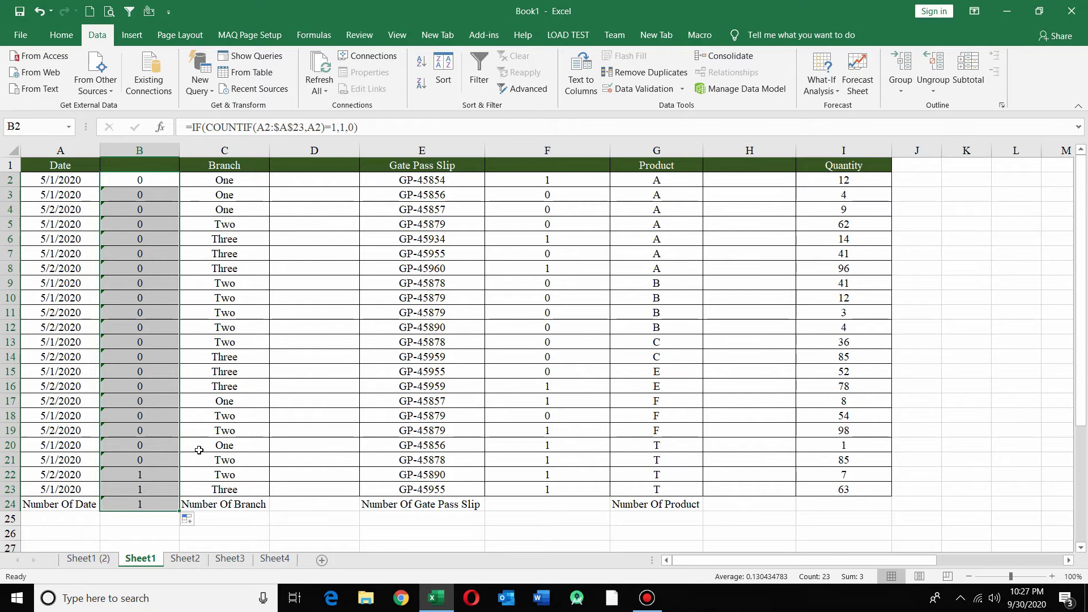
click(151, 506)
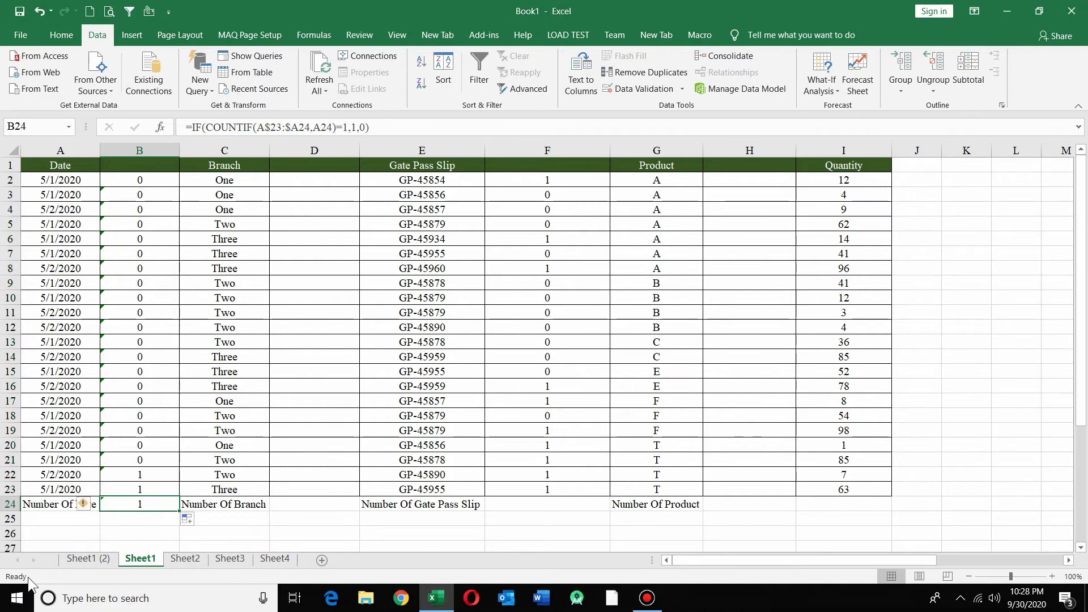
key(Delete)
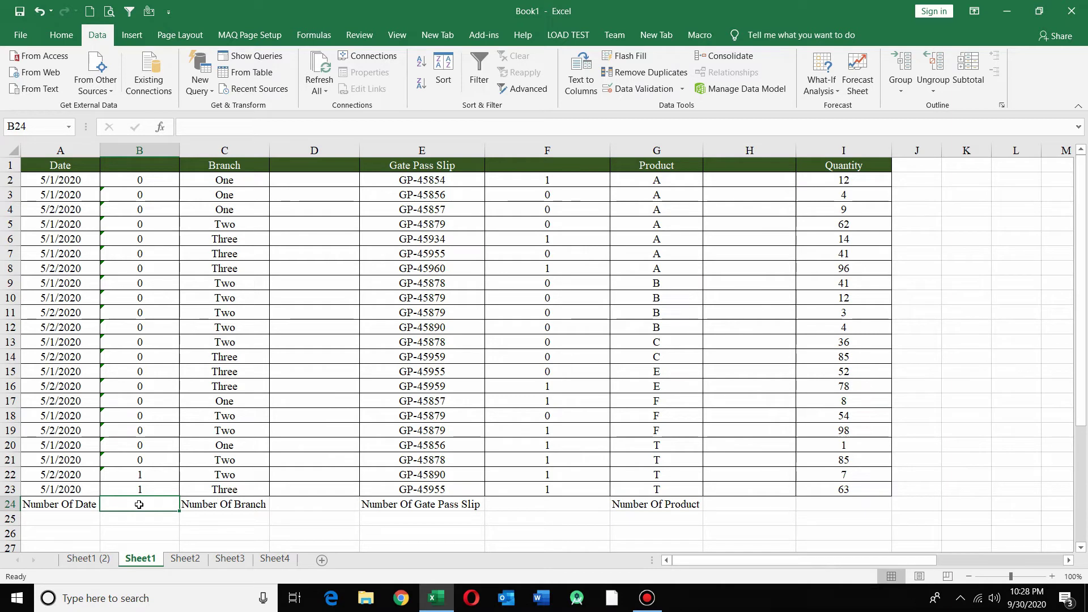
Step: Total the date helper column in B24 with =SUM(B2:B23)
key(alt+equal)
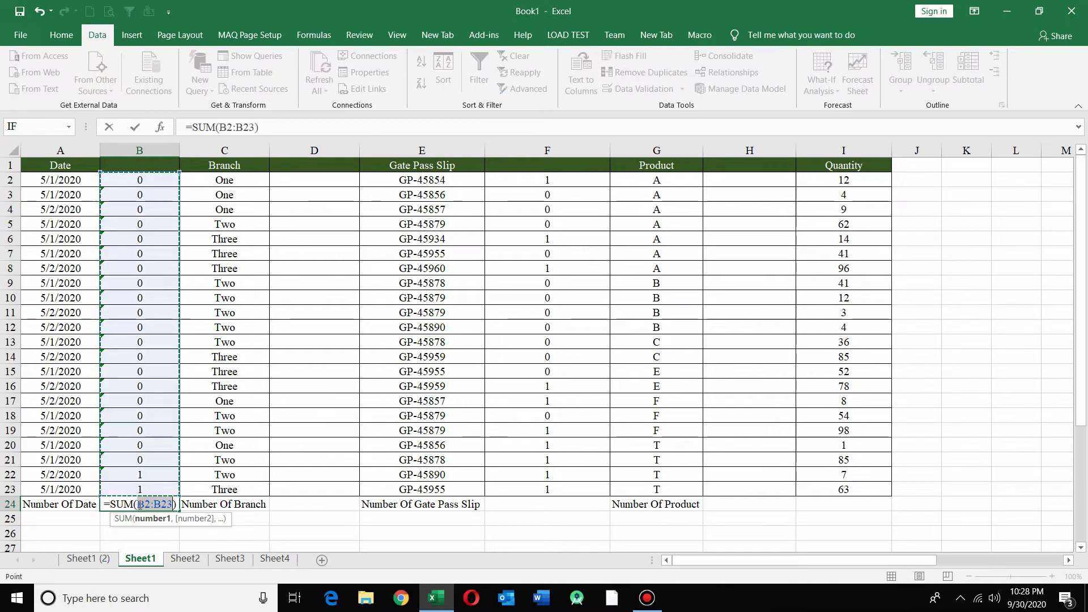
key(Return)
click(132, 504)
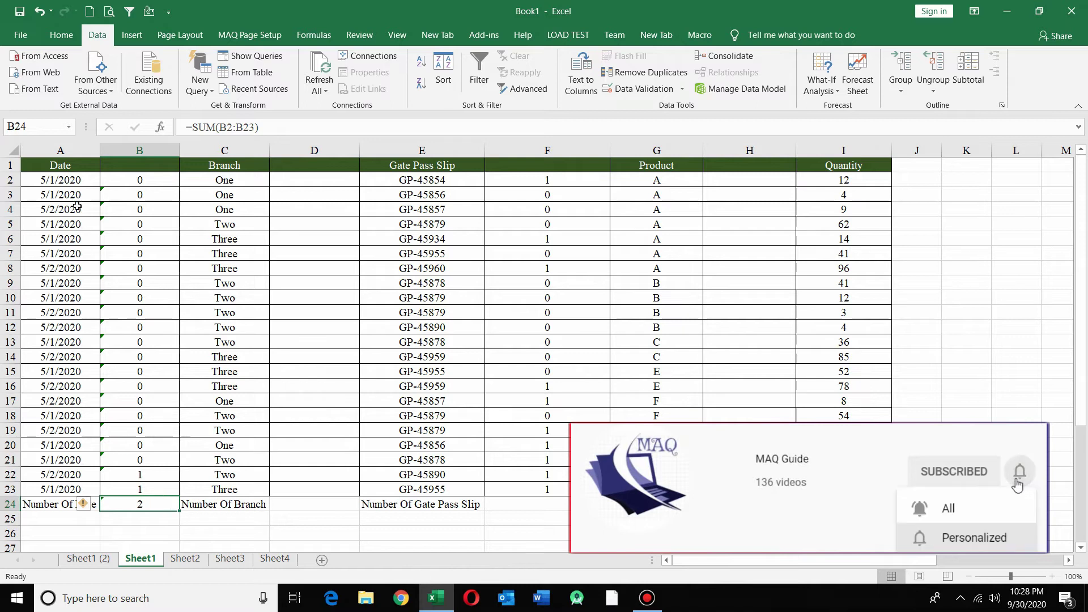
Step: Check the distinct dates in the Date column's filter list, then remove the filter from the header row
key(ctrl+Home)
click(475, 76)
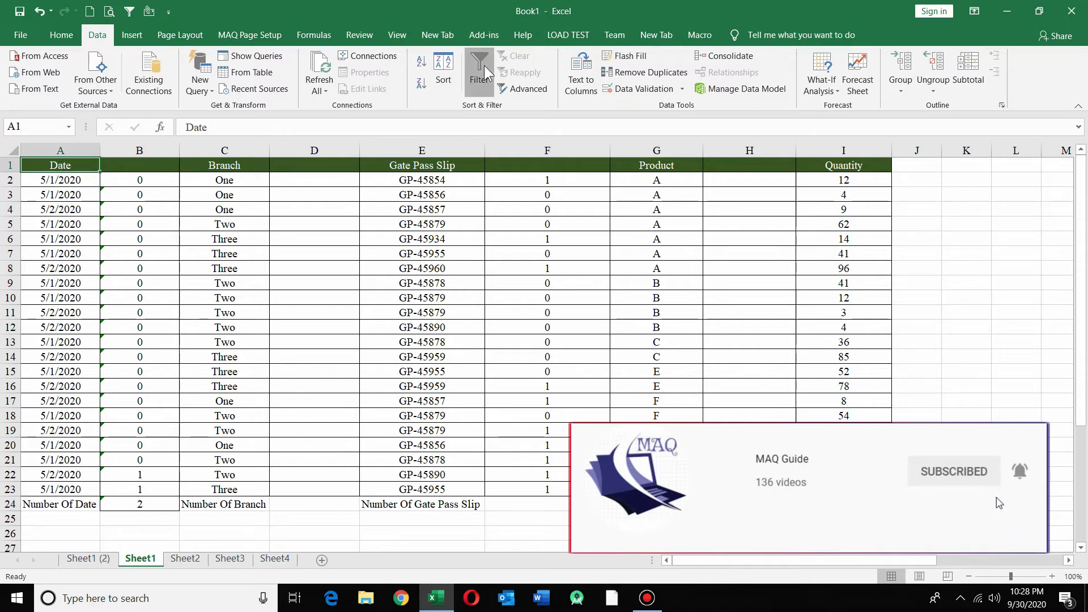
click(91, 164)
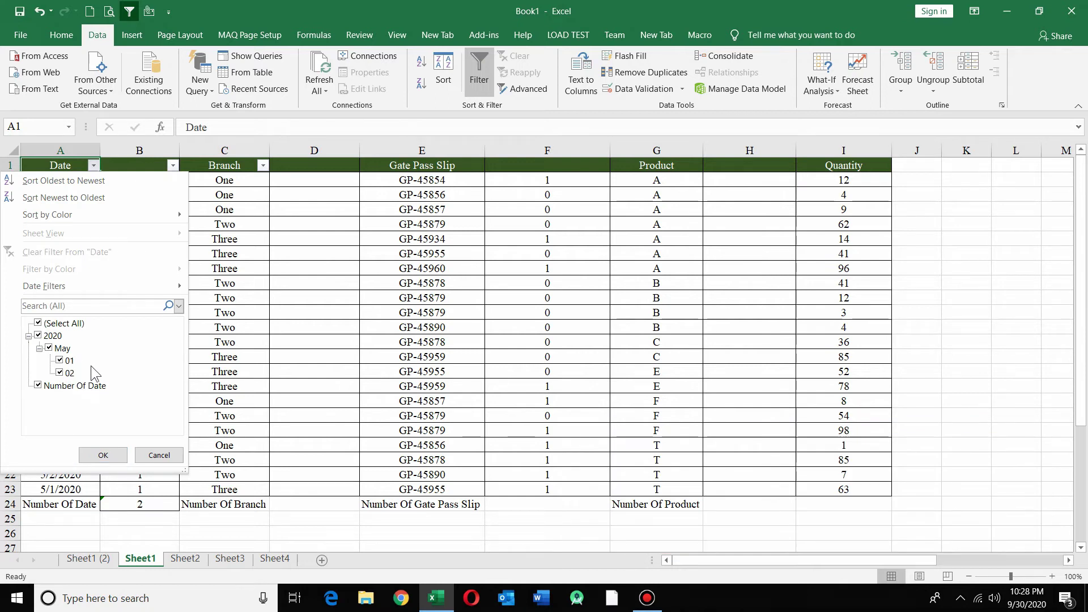
click(159, 455)
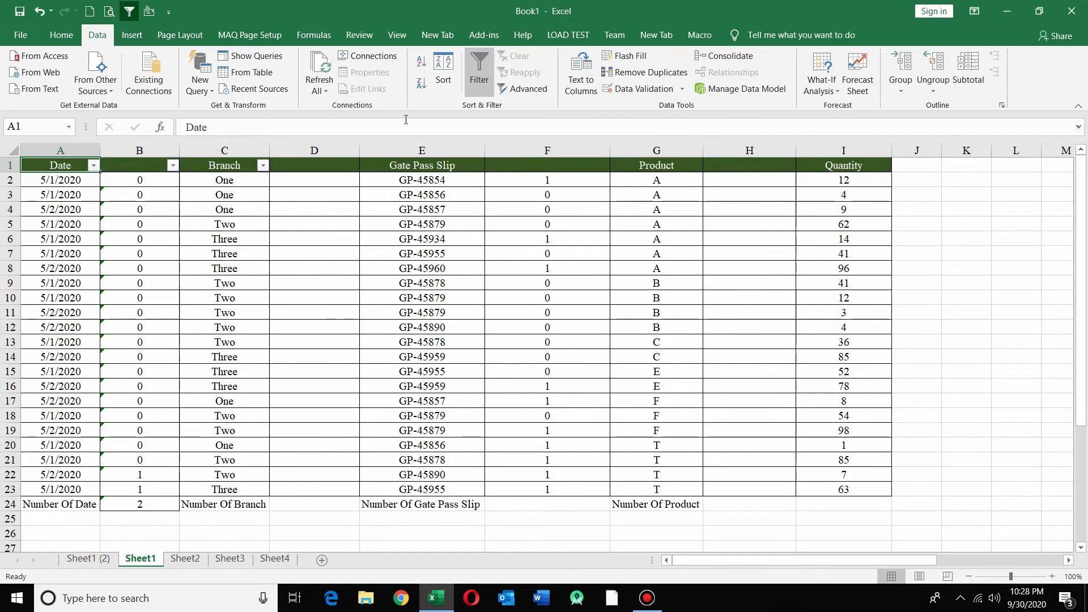
click(479, 76)
Step: Copy the unique-count formula from B2 into D2, beside the Branch column
click(149, 184)
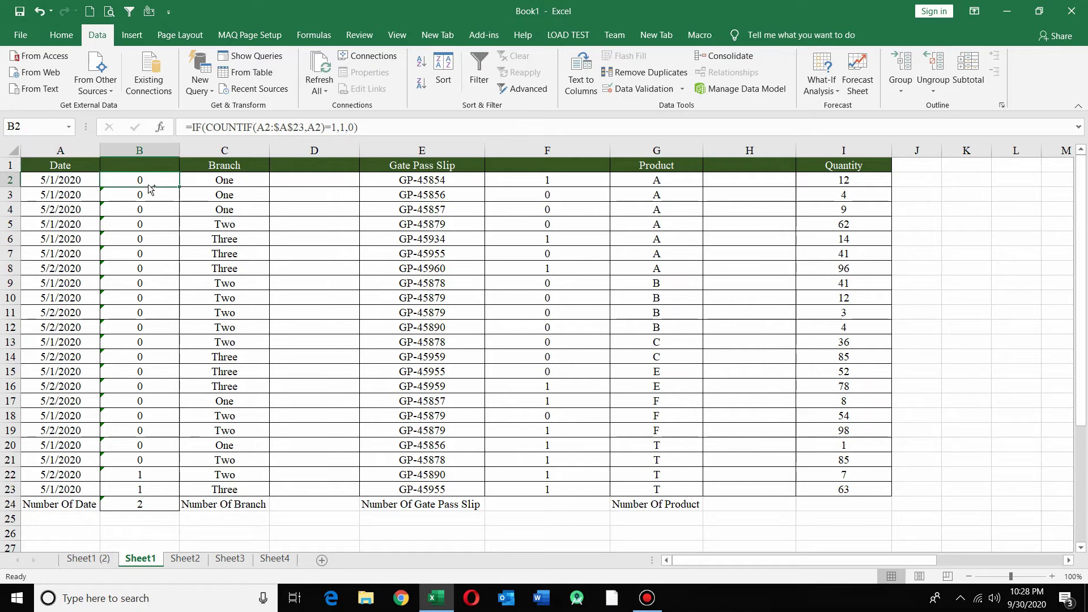
key(ctrl+c)
click(278, 179)
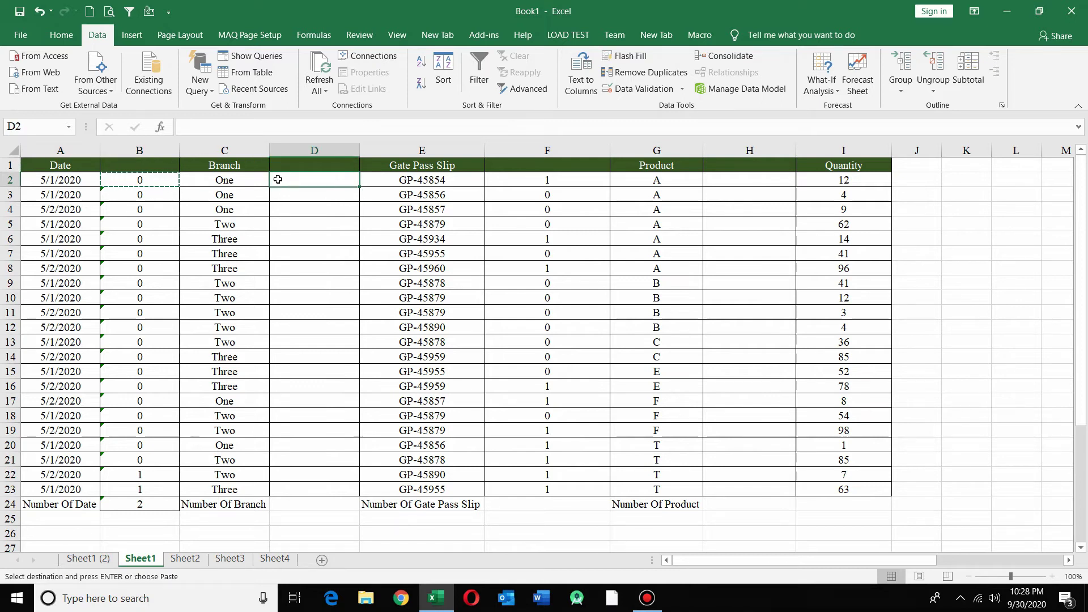
key(ctrl+v)
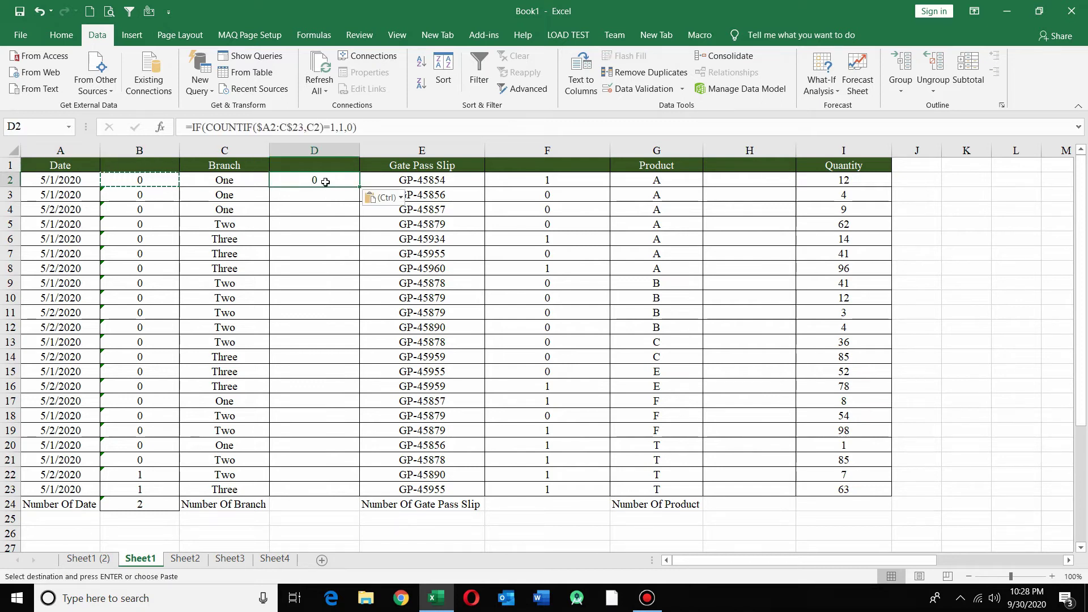
Step: Correct the range start in D2 to C2, as =IF(COUNTIF(C2:C$23,C2)=1,1,0), and fill the formula down to D23
click(287, 126)
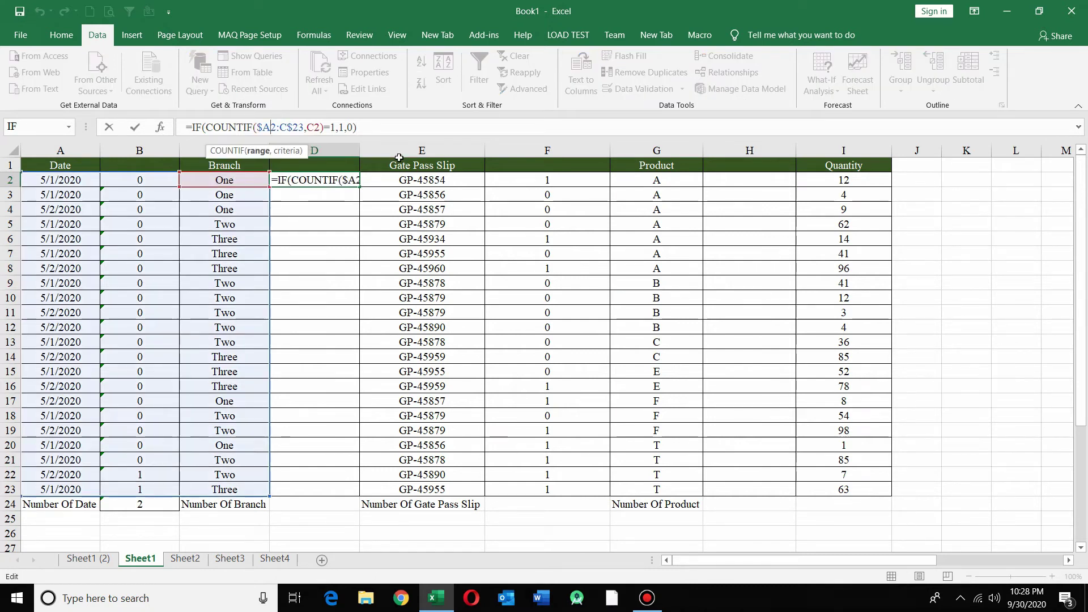
key(BackSpace)
key(BackSpace)
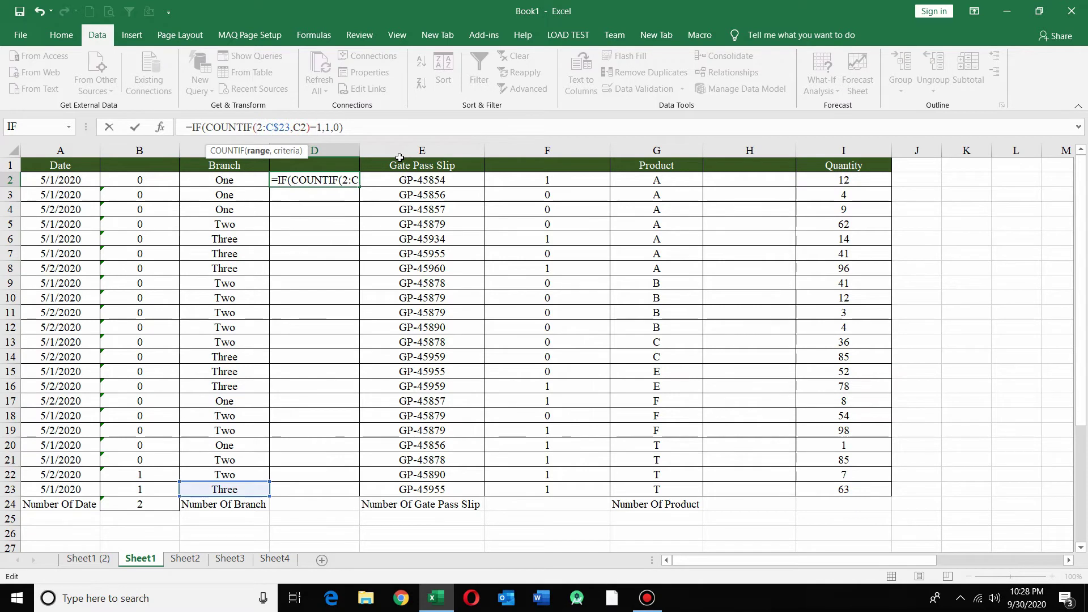
key(Delete)
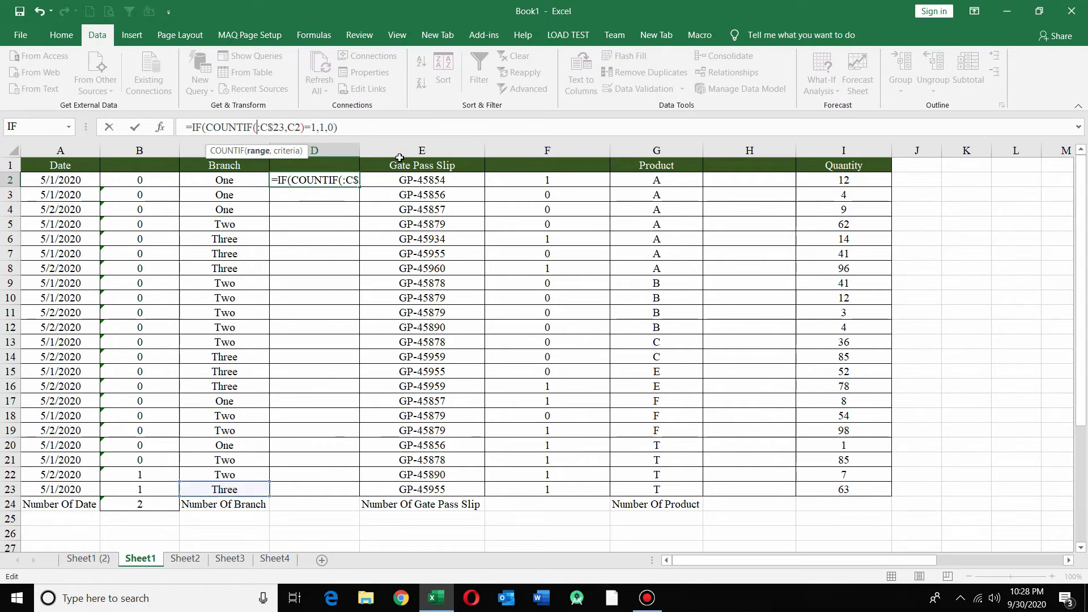
click(192, 175)
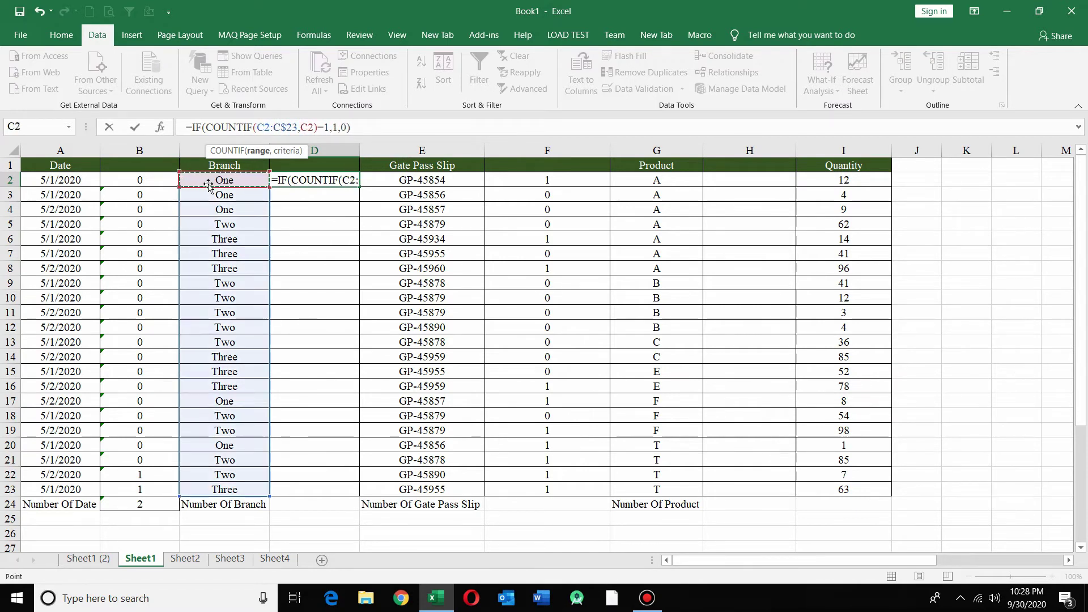
key(Return)
click(326, 181)
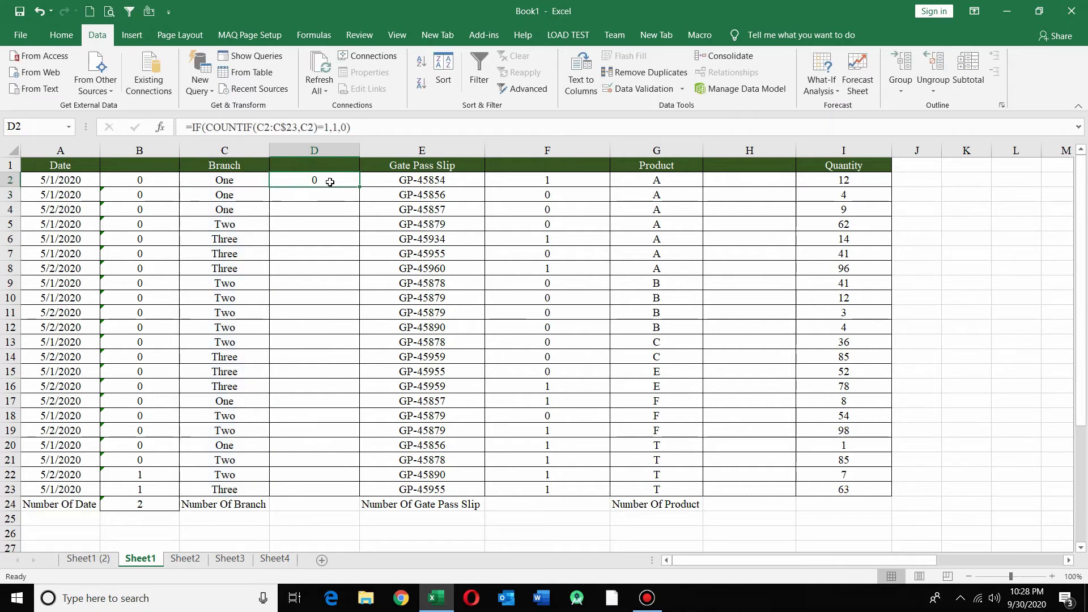
double_click(360, 189)
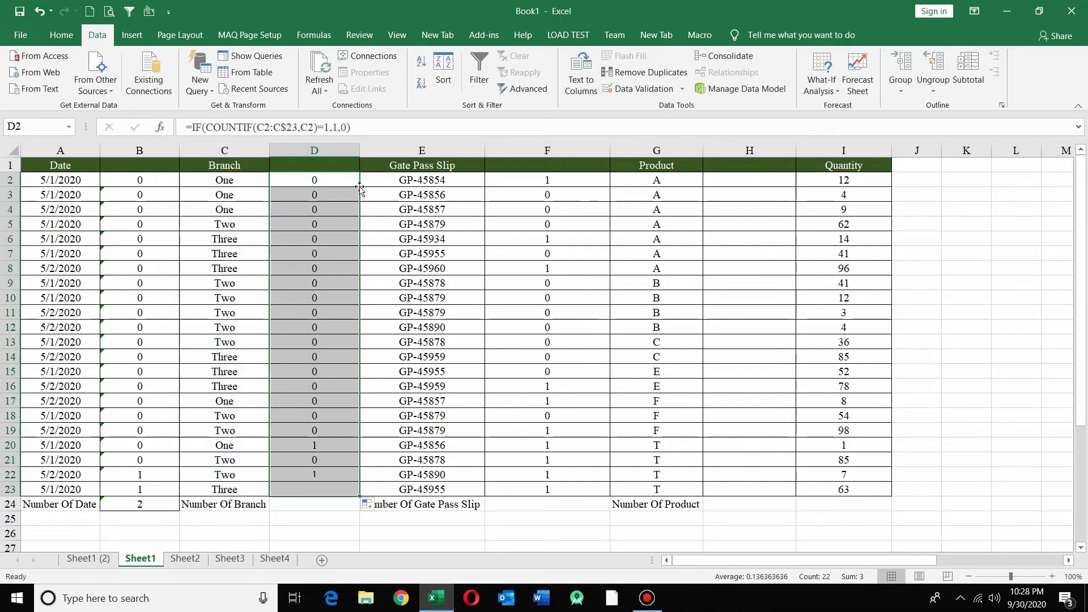
Step: Copy the unique-count formula from D2 into H2 for Product and fill it down to H23
click(336, 185)
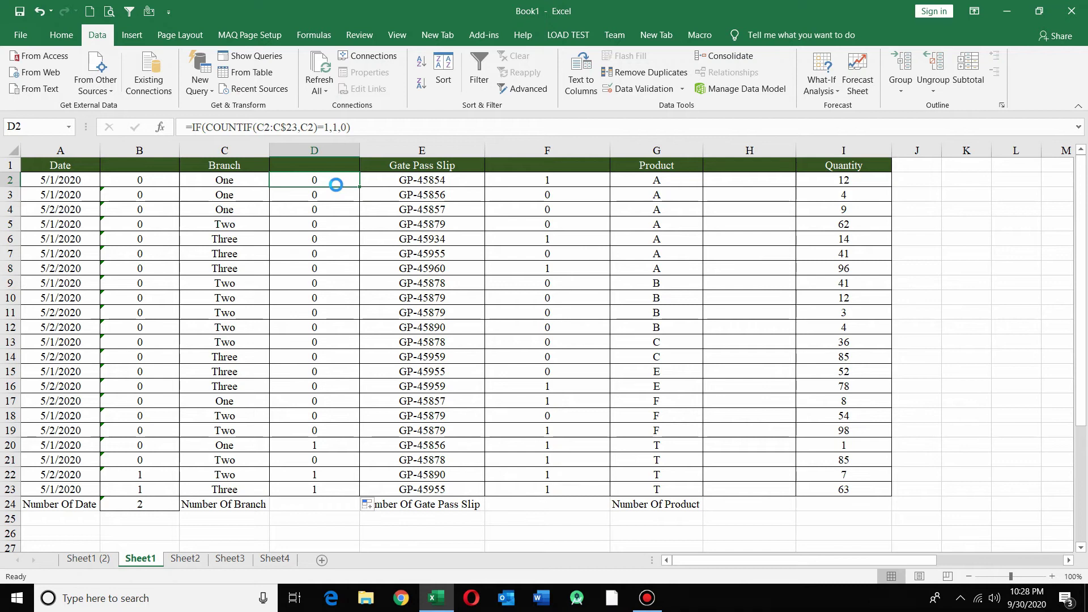
key(ctrl+c)
click(726, 178)
key(ctrl+v)
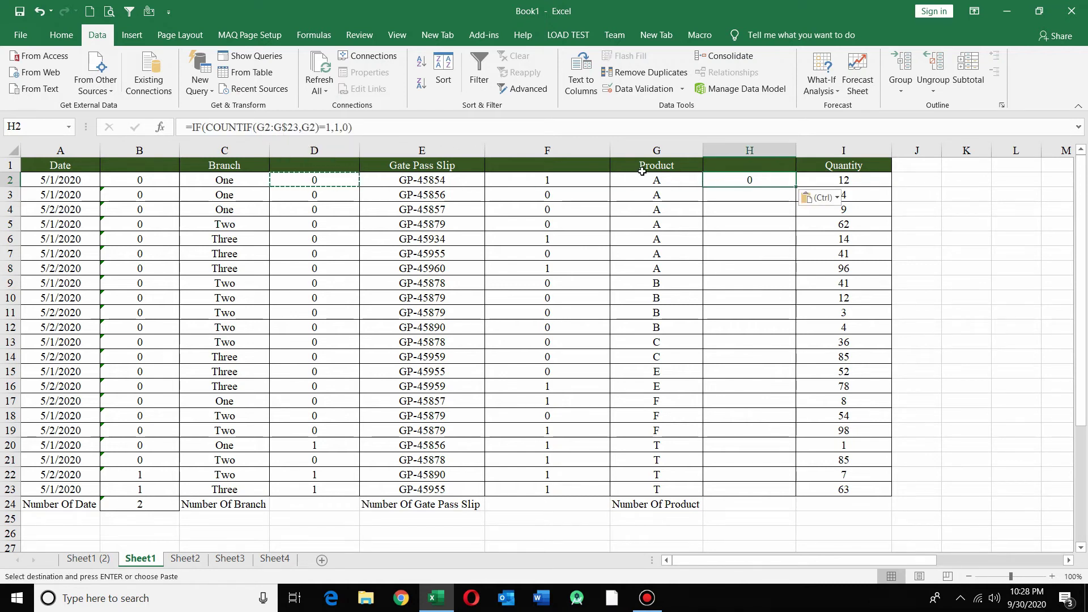
double_click(769, 180)
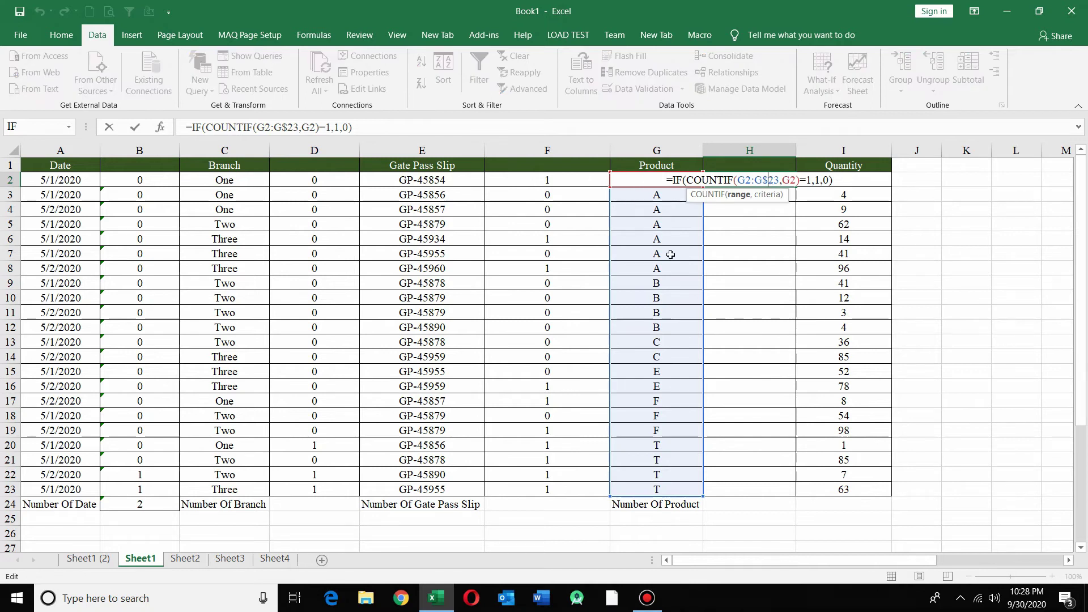
key(Return)
click(770, 174)
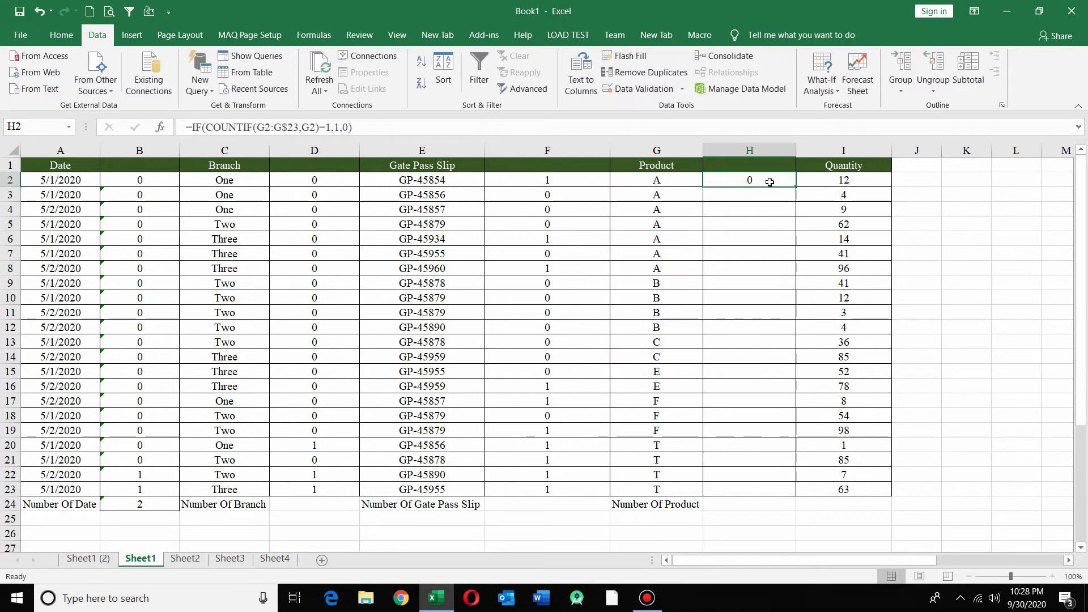
click(799, 189)
click(789, 184)
double_click(796, 187)
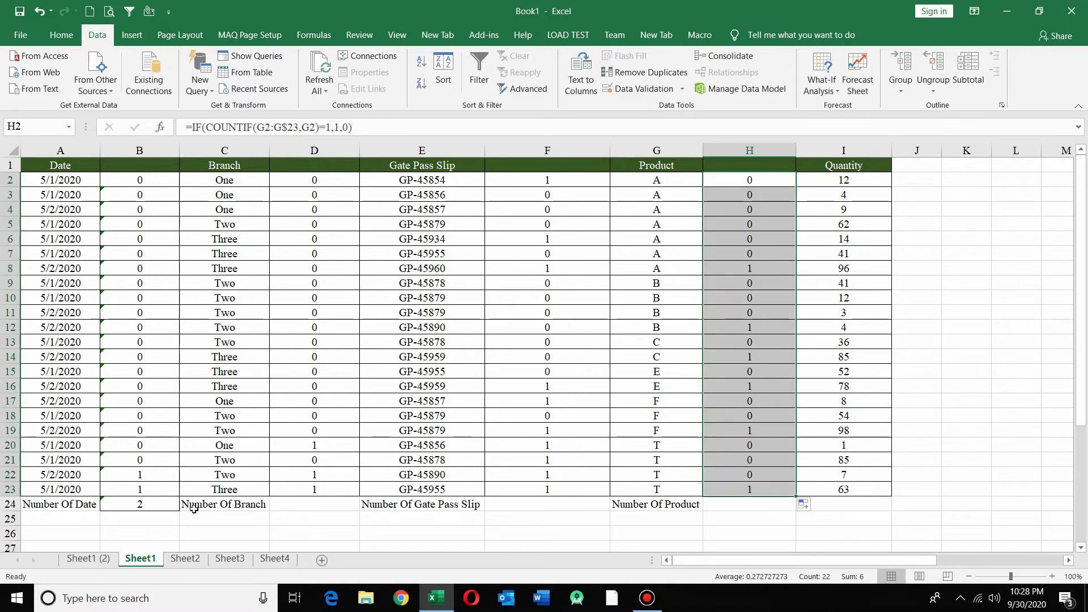
Step: Add SUM totals of rows 2 to 23 in D24, F24 and H24 for the branch, gate pass slip and product helper columns
click(304, 498)
key(alt+equal)
key(Return)
click(534, 503)
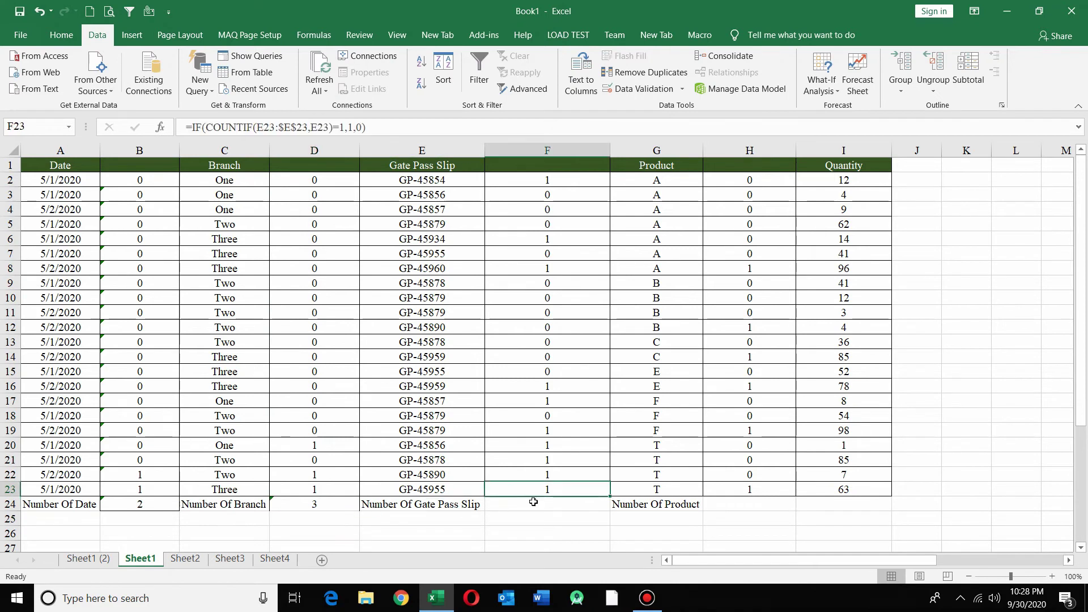
key(alt+equal)
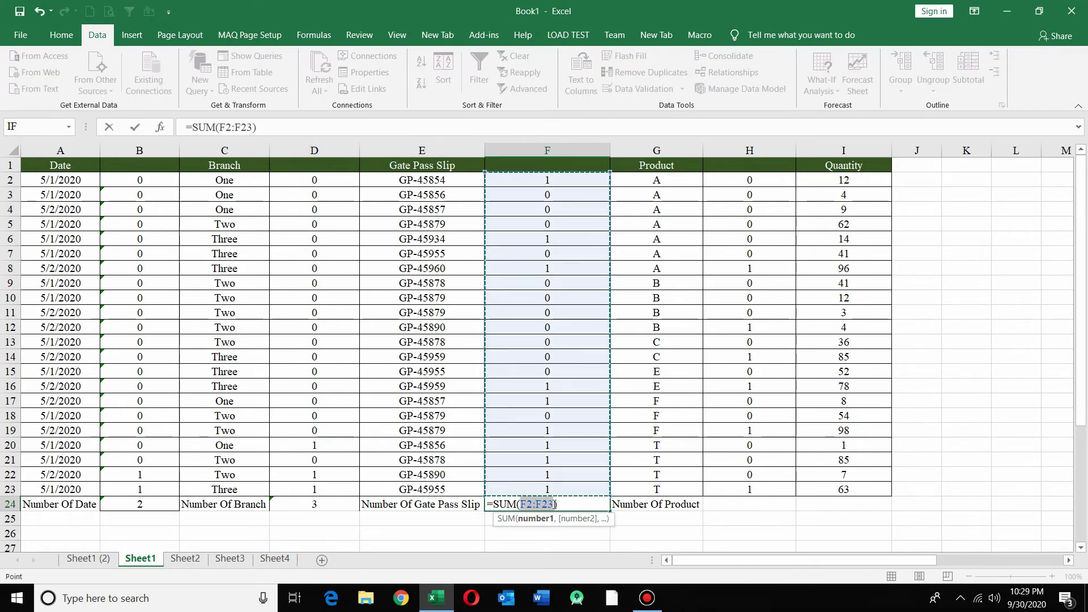
key(Return)
click(754, 504)
key(alt+equal)
key(Return)
Step: Review the label and total formulas across row 24, from A24 to H24
click(777, 386)
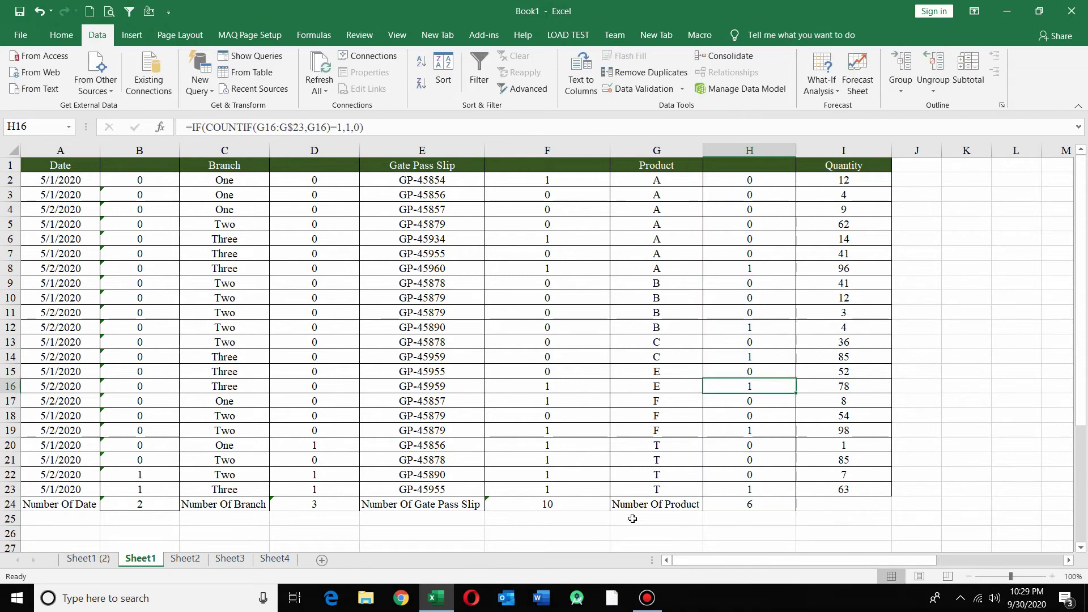
click(82, 506)
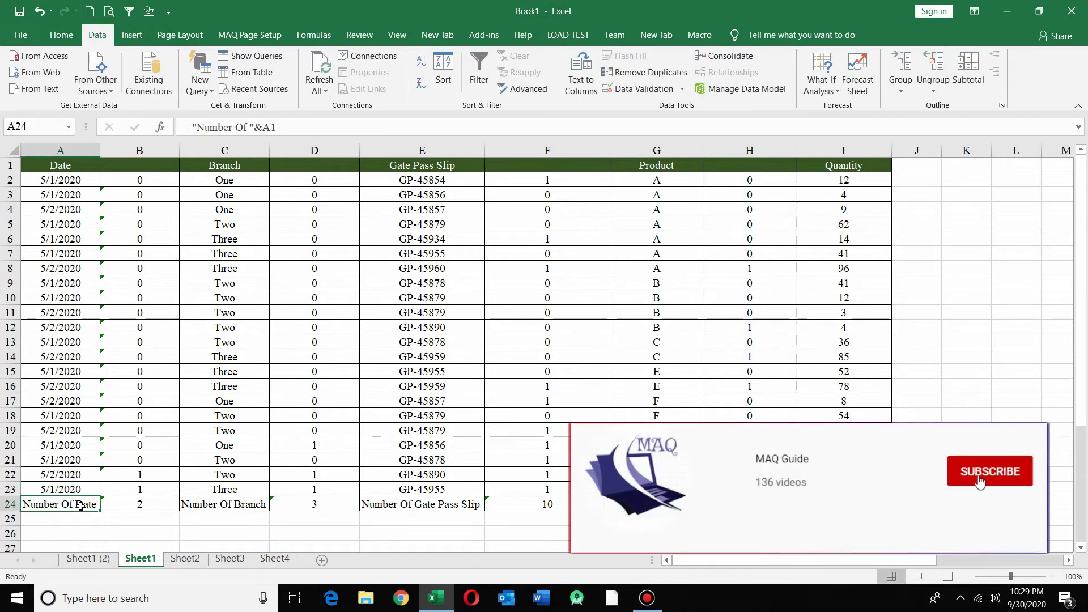
click(143, 510)
click(228, 510)
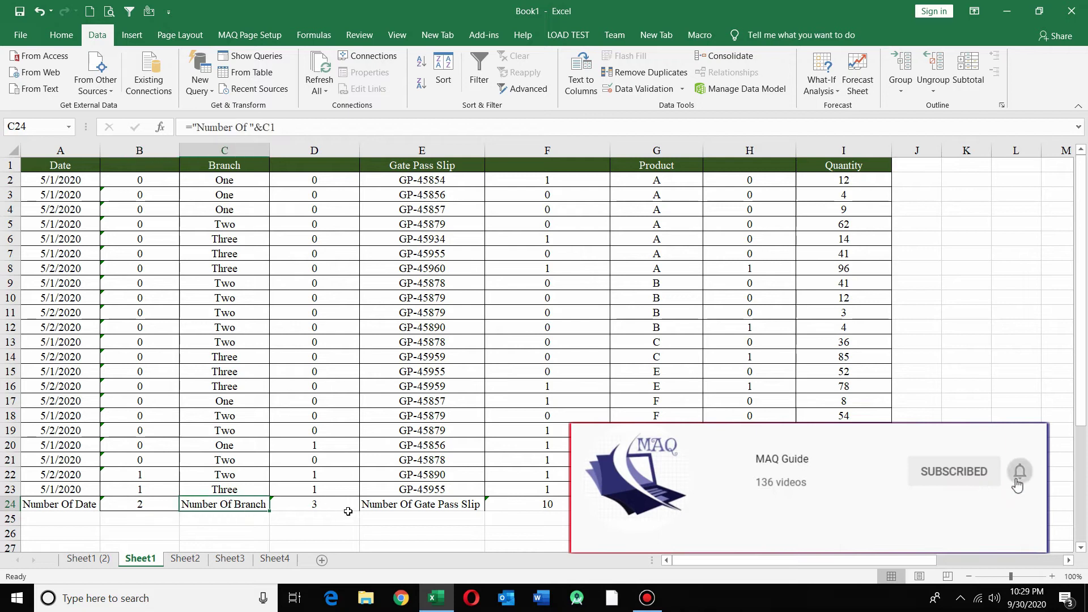
click(341, 506)
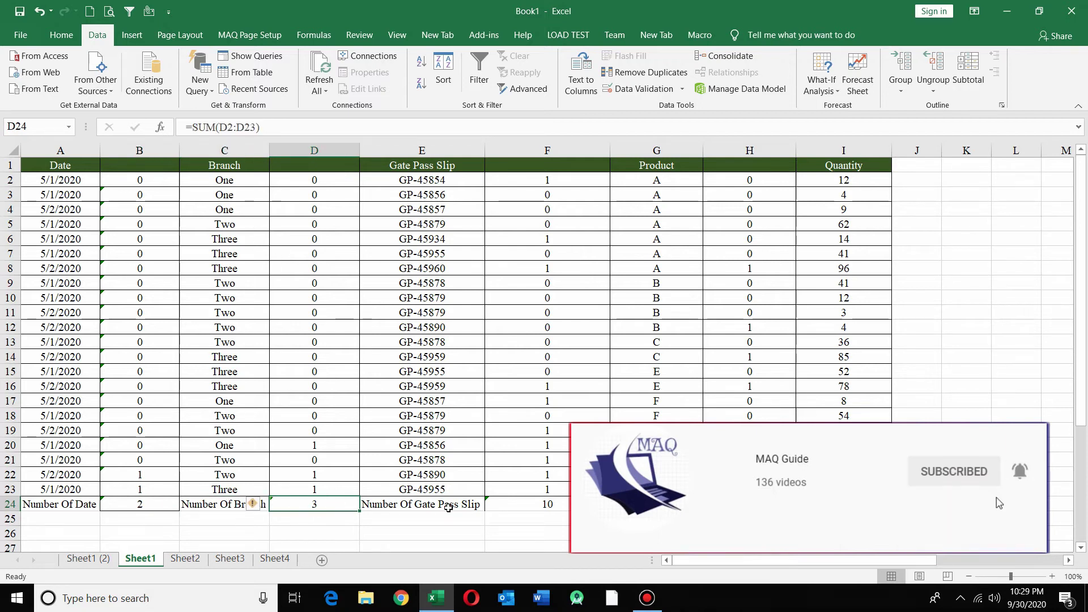
click(449, 508)
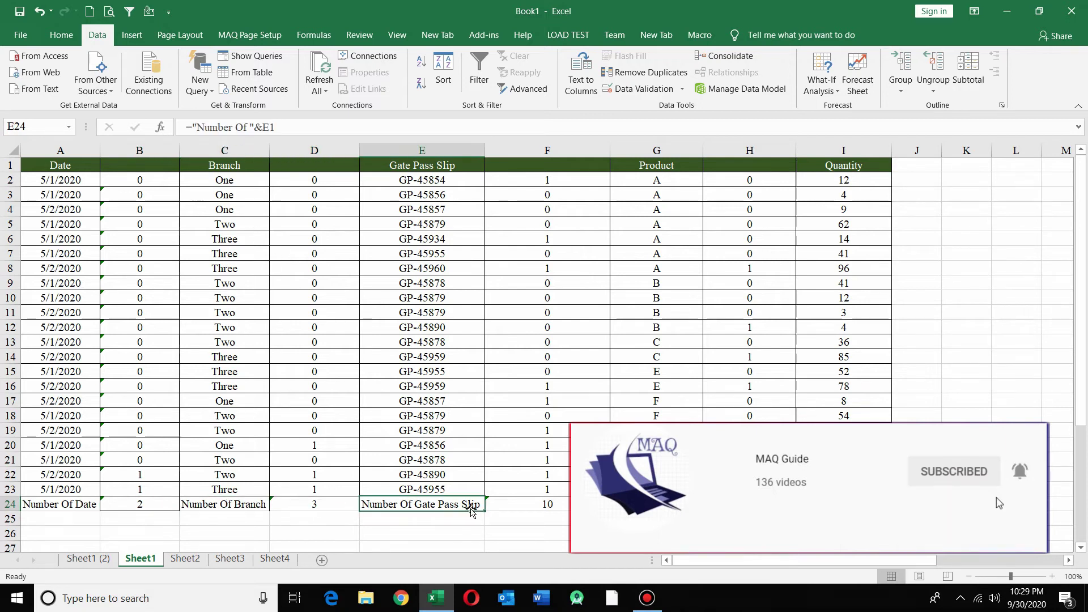
click(562, 508)
click(680, 506)
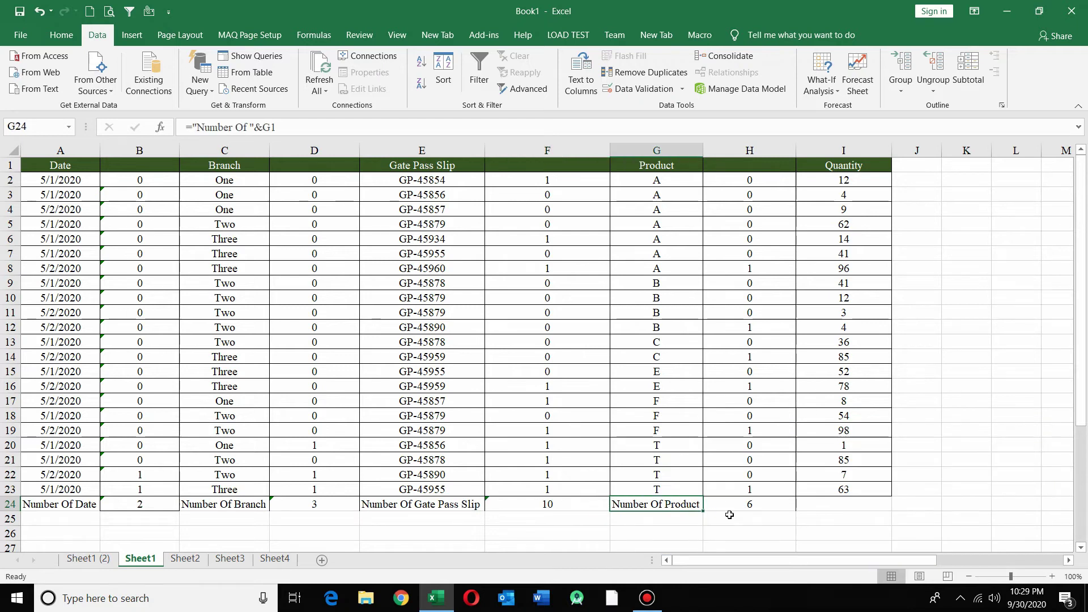
click(763, 505)
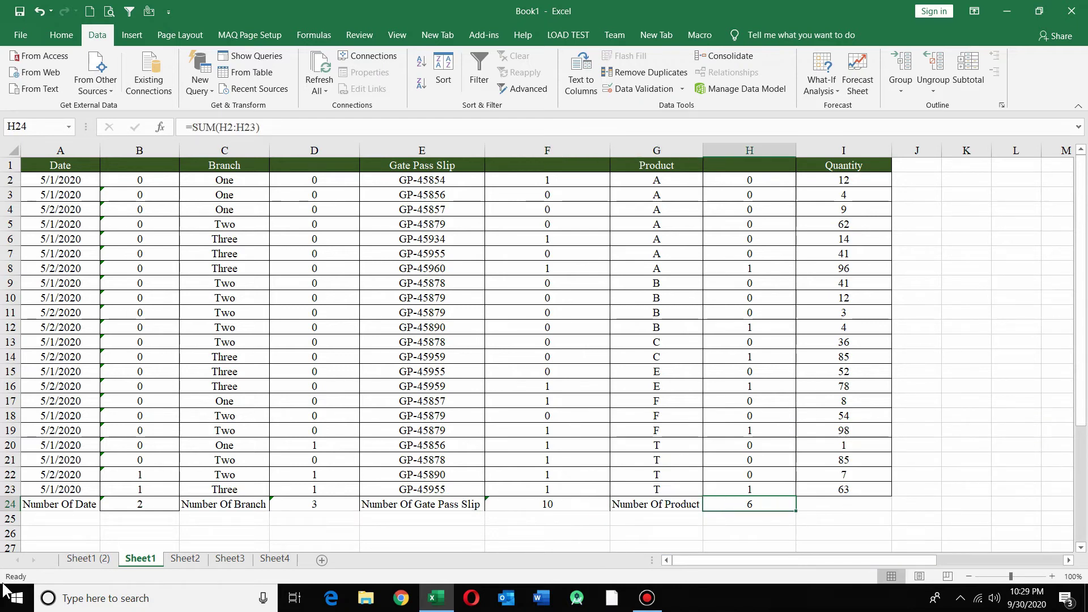
Step: On Sheet1 (2), remove duplicates from the table based on the Date column only, and dismiss the result message
click(88, 559)
click(633, 72)
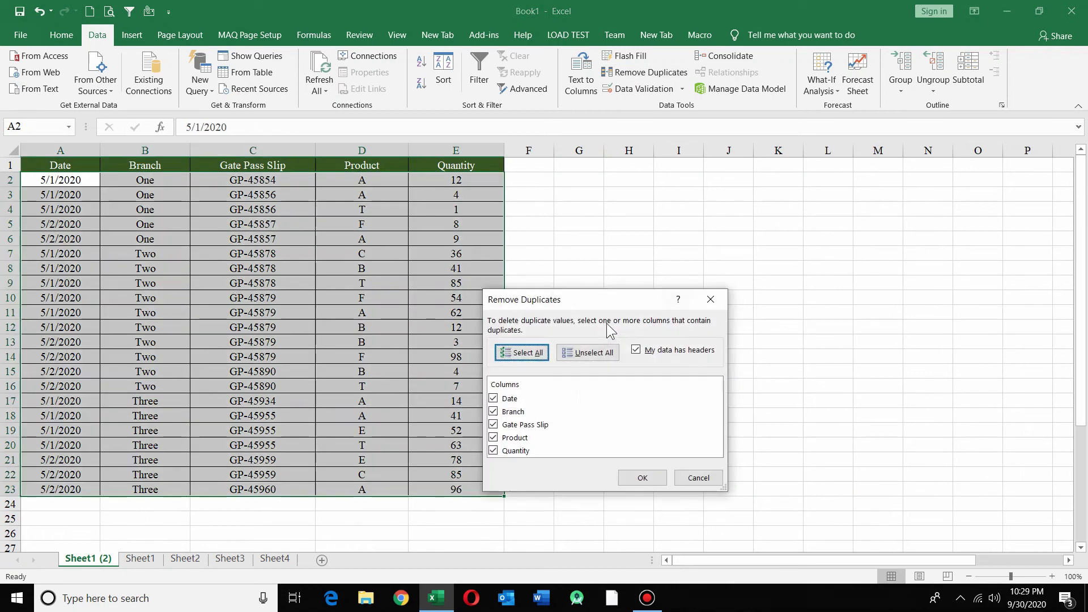
click(588, 353)
click(509, 398)
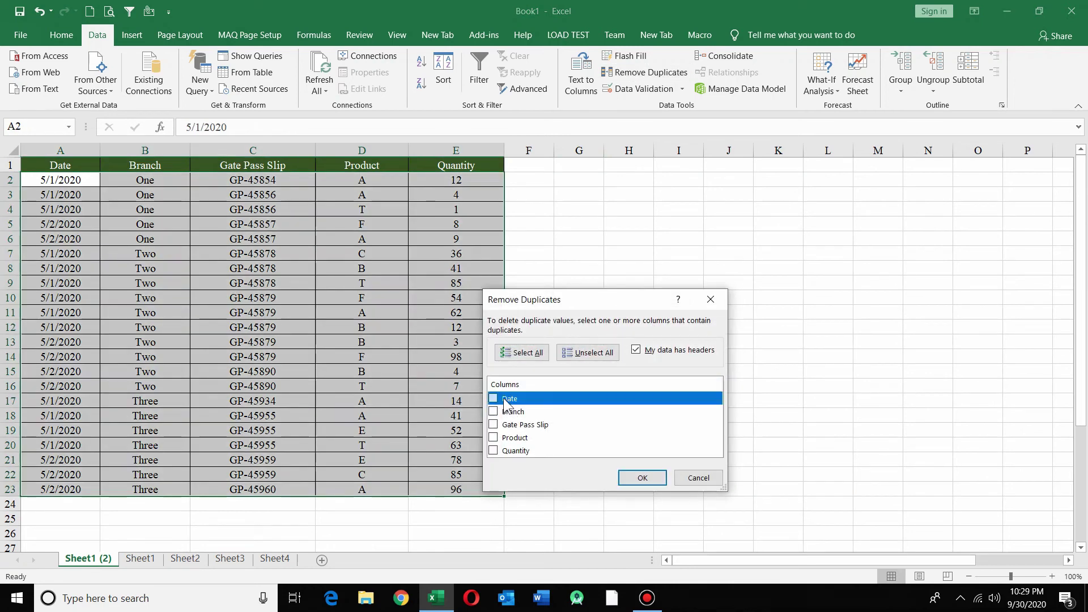
click(631, 479)
click(551, 340)
click(362, 312)
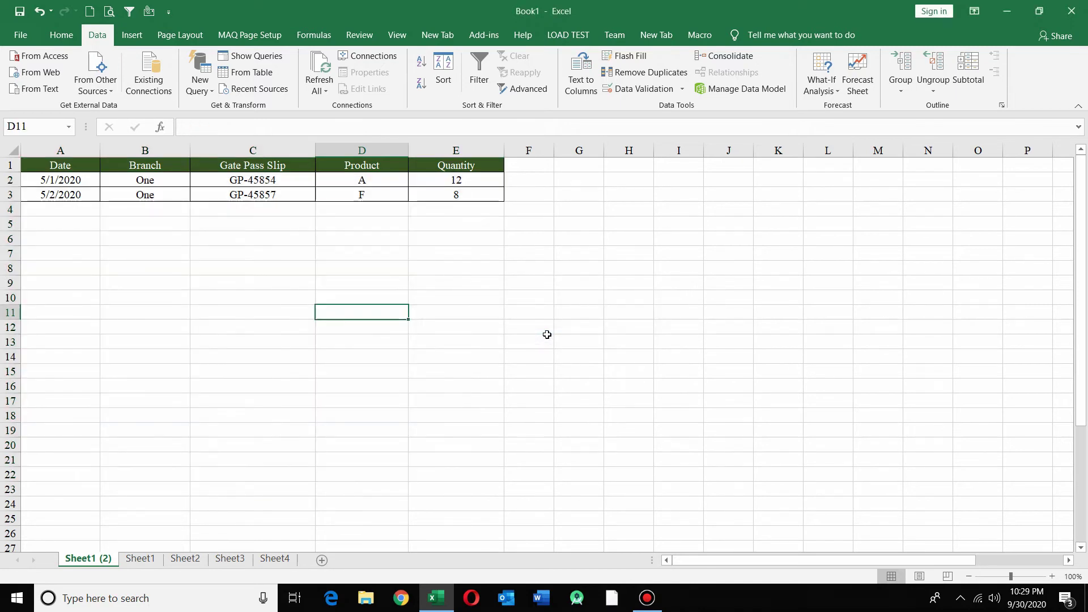
Step: Undo the Date-based removal, remove duplicates based on the Branch column only, and compare the outcome with the totals on Sheet1
key(ctrl+z)
click(645, 72)
click(587, 352)
click(494, 412)
click(624, 478)
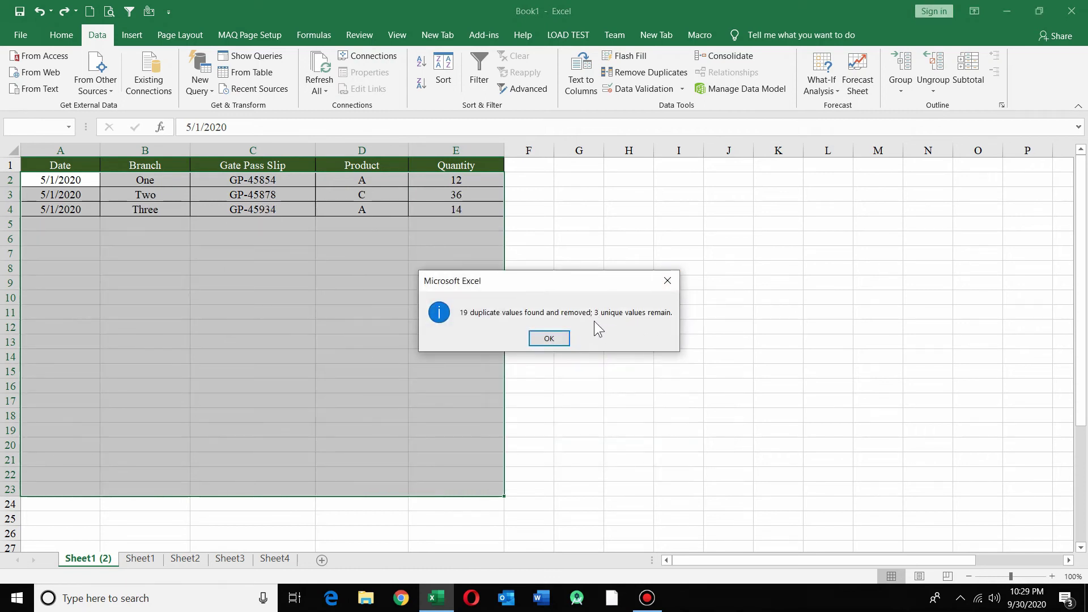
click(666, 281)
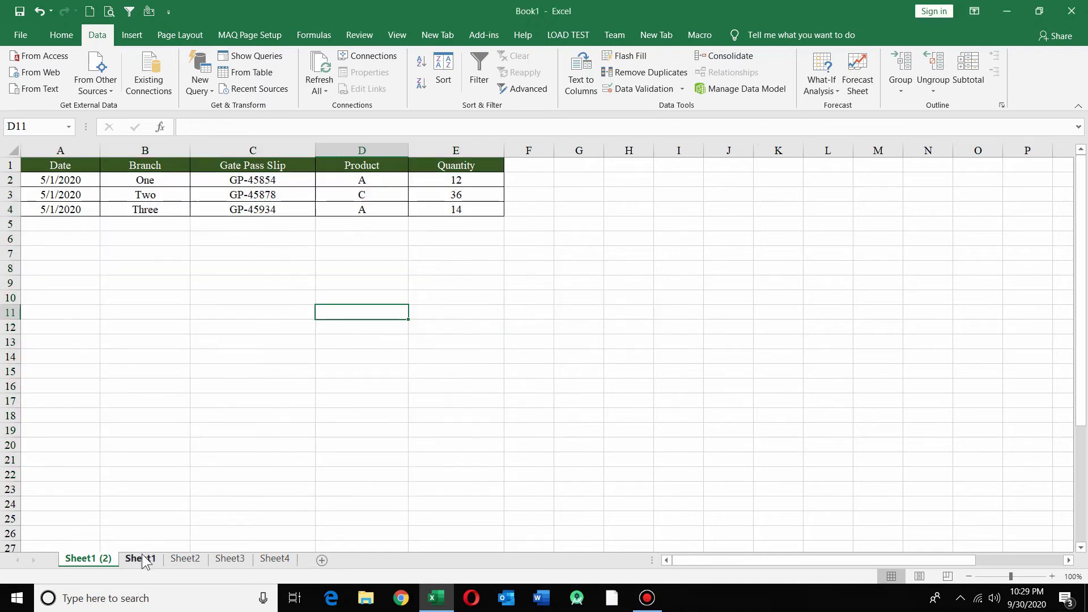
click(140, 559)
click(88, 558)
Step: Undo the Branch-based removal, remove duplicates based on the Product column only, and compare the outcome with Sheet1
key(ctrl+z)
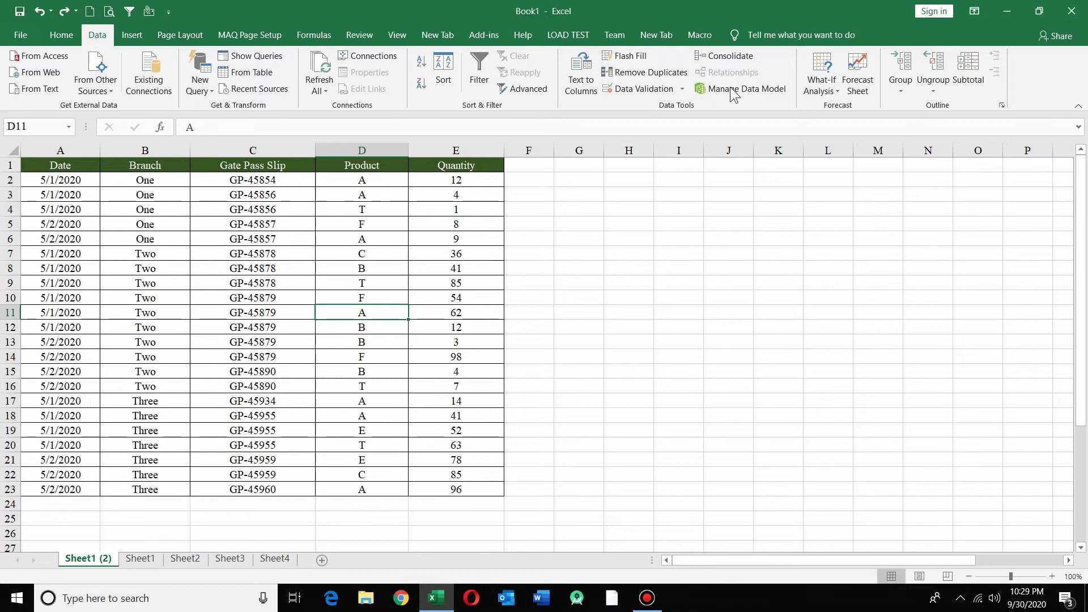
click(629, 74)
click(600, 355)
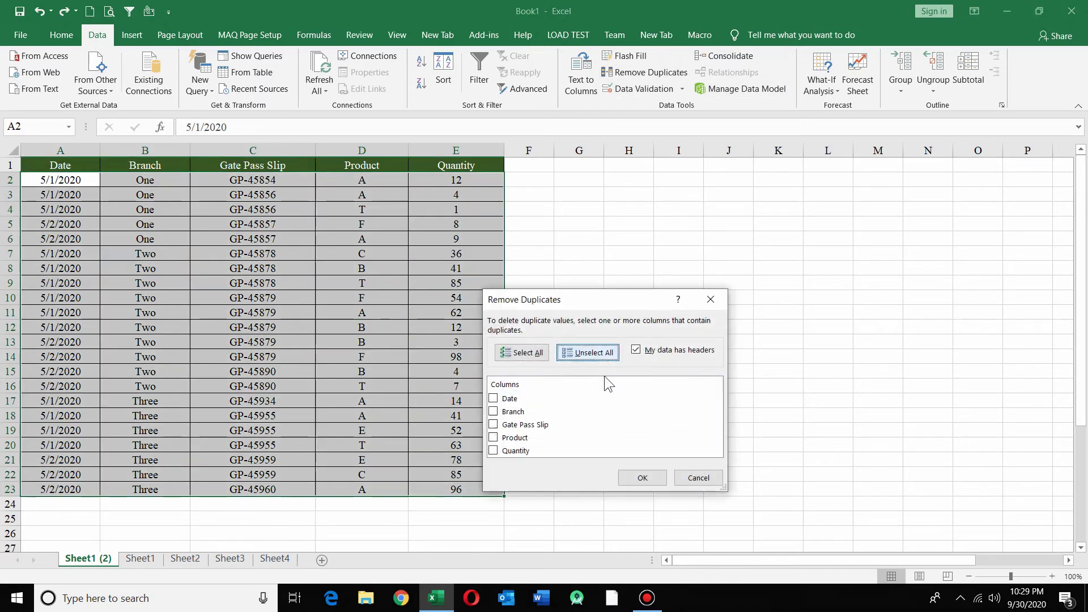
click(506, 438)
click(639, 474)
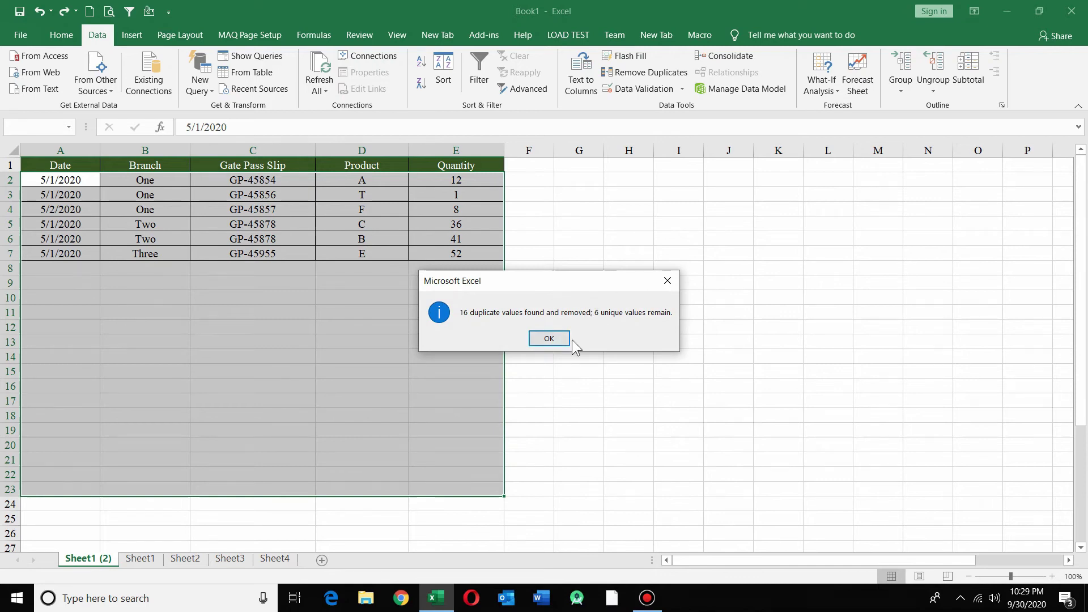
key(Return)
click(140, 559)
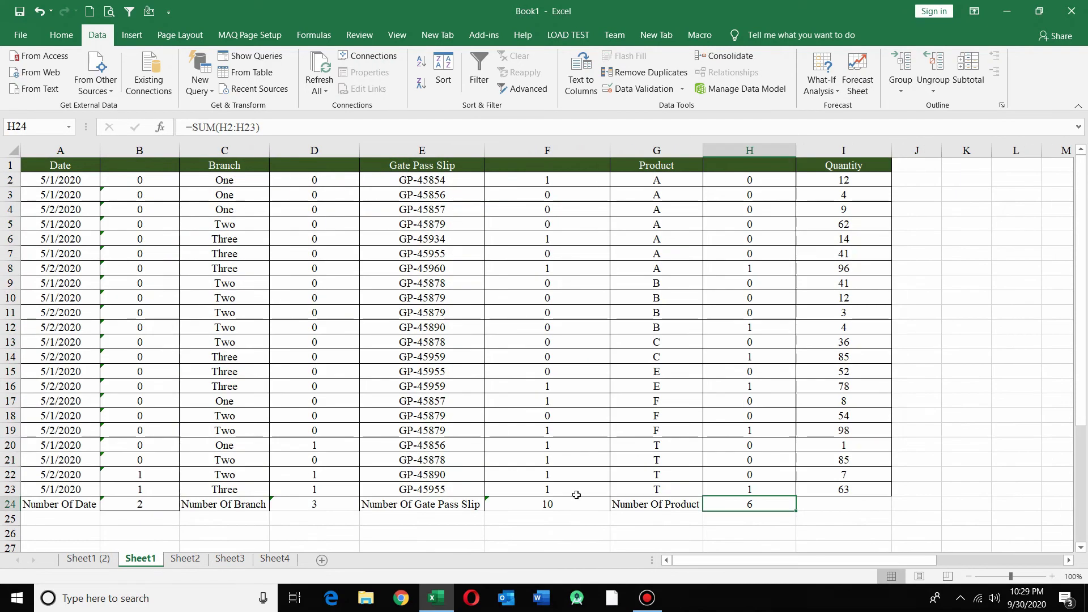
Step: Undo the Product-based removal on Sheet1 (2) and look at the gate pass slip helper column on Sheet1
key(ctrl+z)
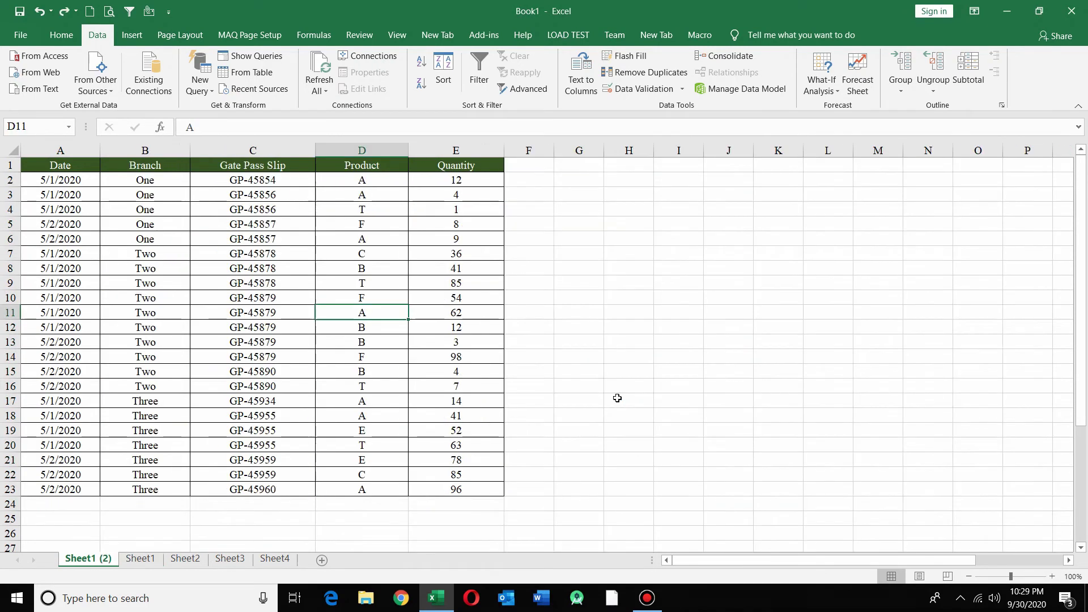
click(247, 366)
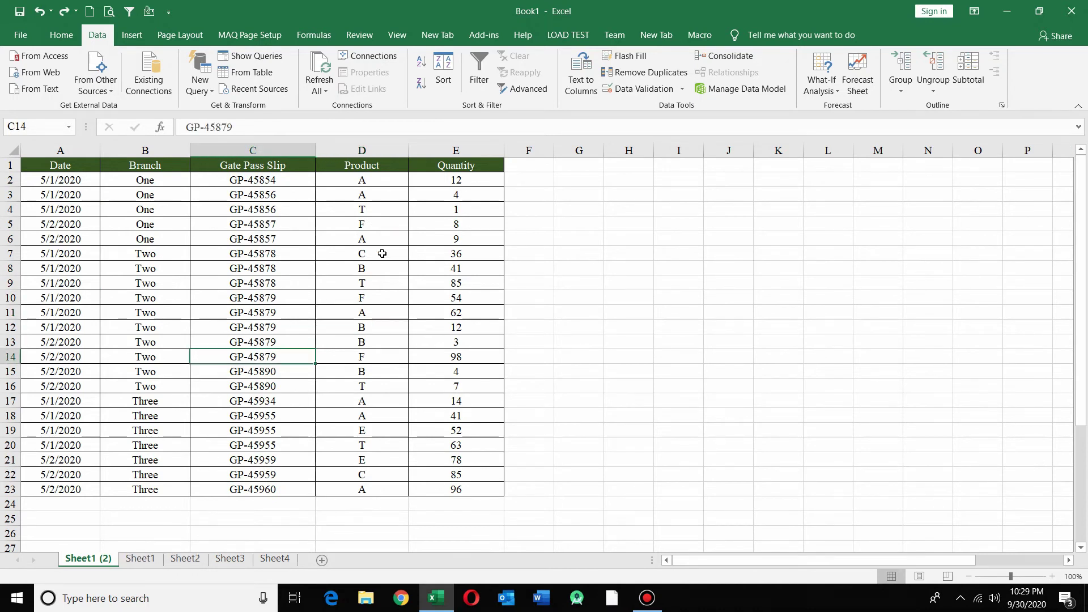
click(140, 559)
click(519, 345)
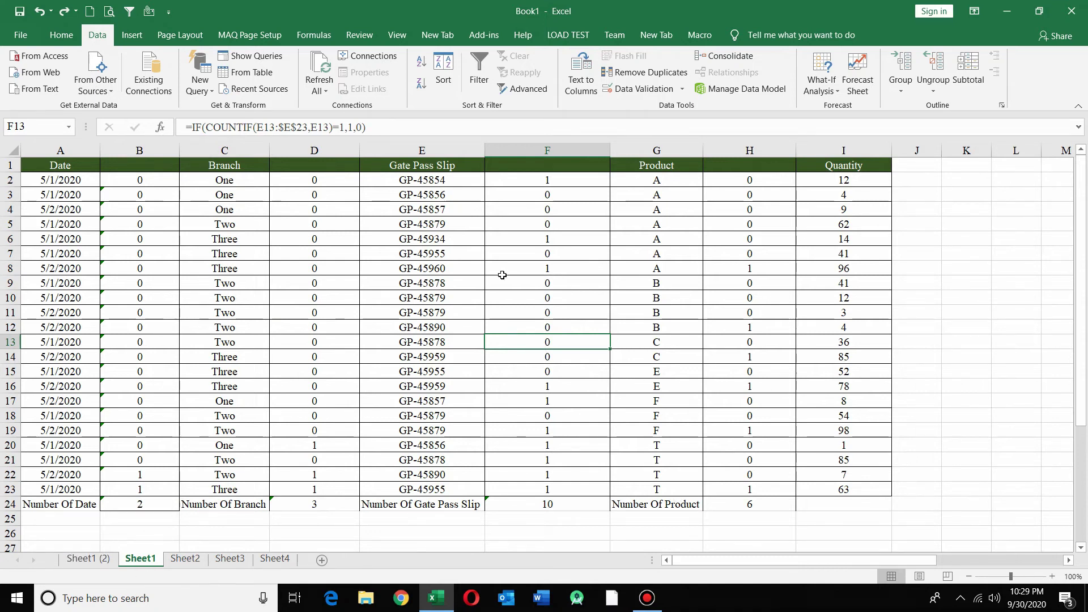
click(89, 559)
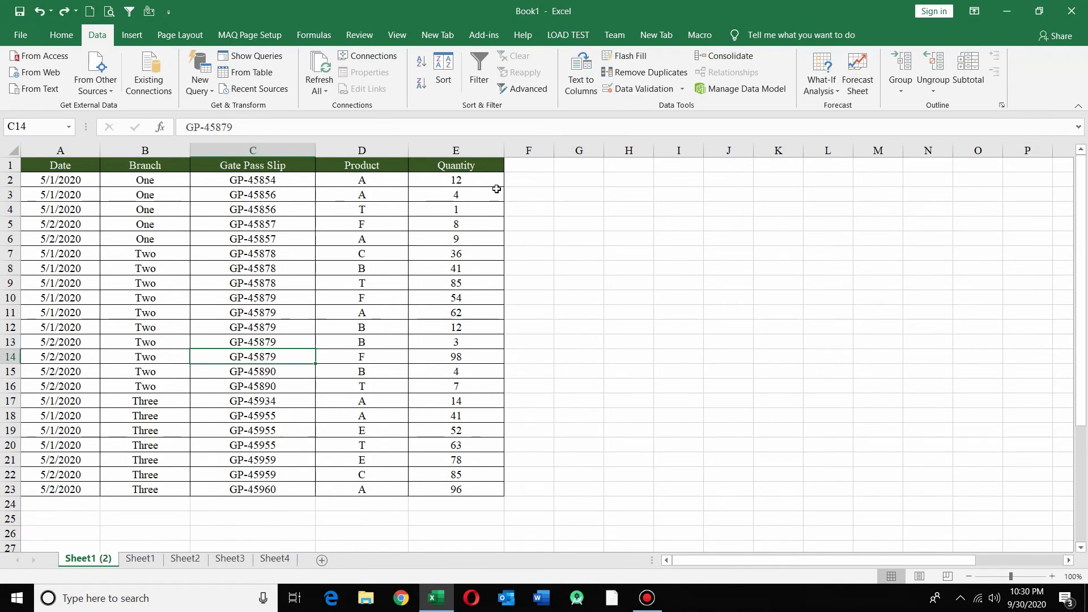
Step: Examine the Product column on Sheet1 (2) and which products belong to branches One, Two and Three
click(376, 180)
drag(376, 184, 371, 483)
click(396, 326)
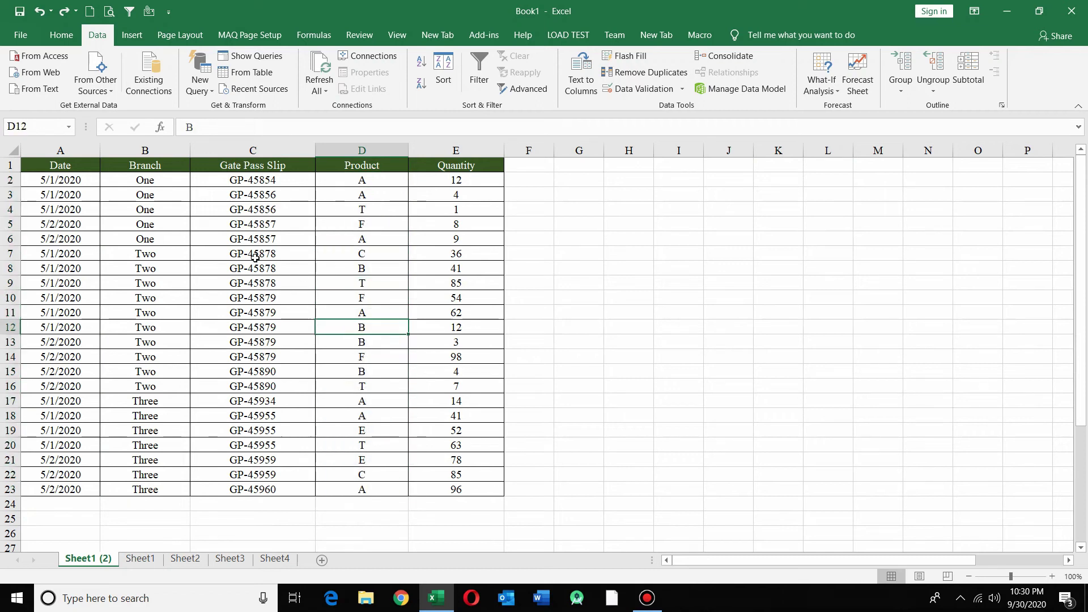
click(151, 210)
click(363, 212)
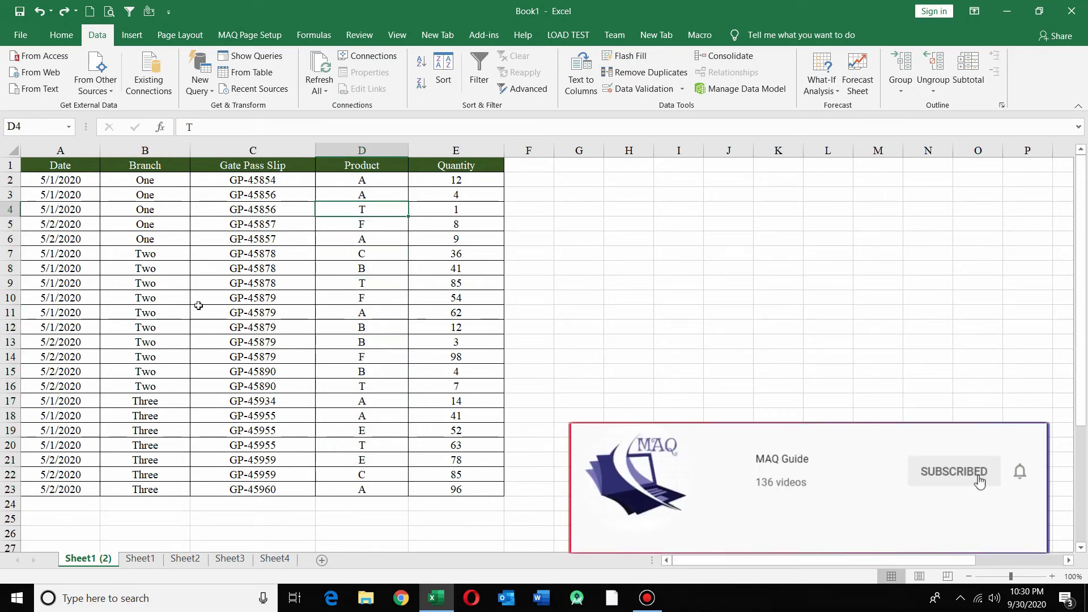
click(152, 296)
click(403, 298)
click(170, 446)
click(376, 448)
Step: Remove duplicates from the Sheet1 (2) table based on the Branch and Product columns together, and dismiss the result message
click(659, 73)
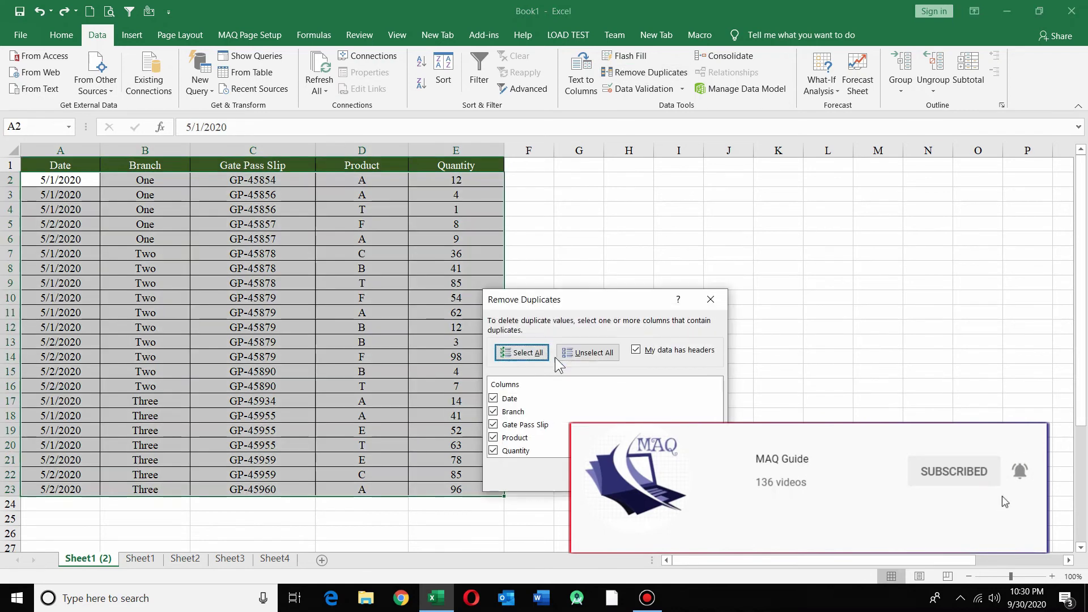
click(588, 353)
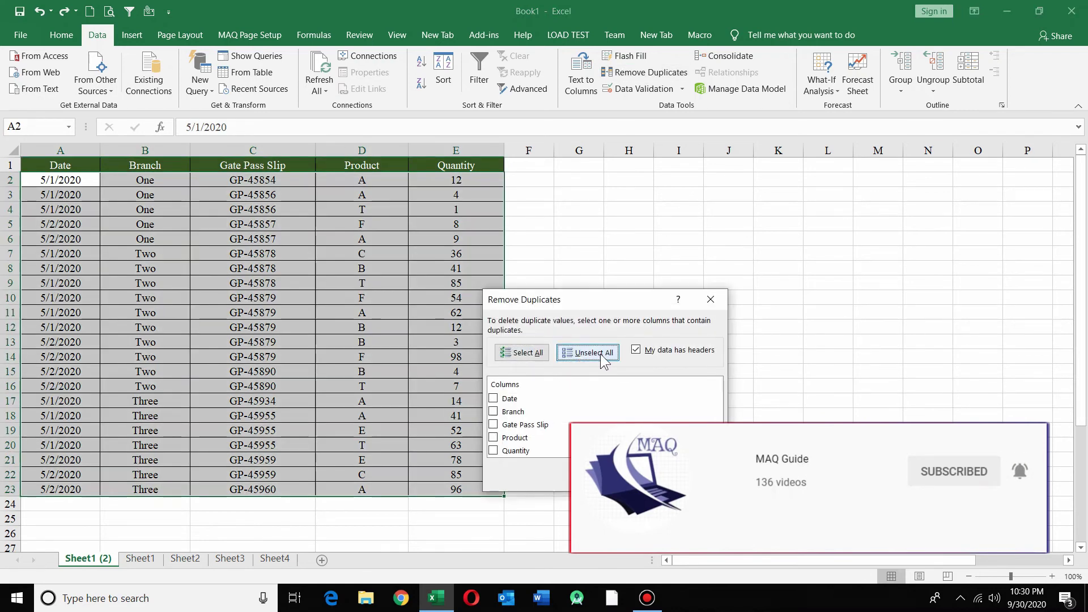
click(493, 413)
click(493, 438)
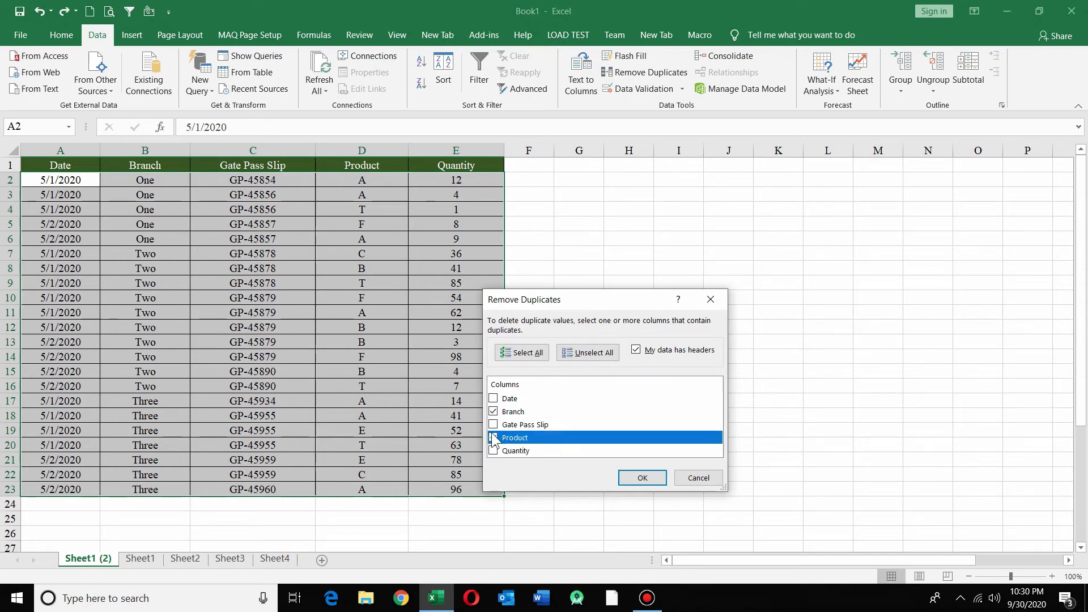
click(641, 478)
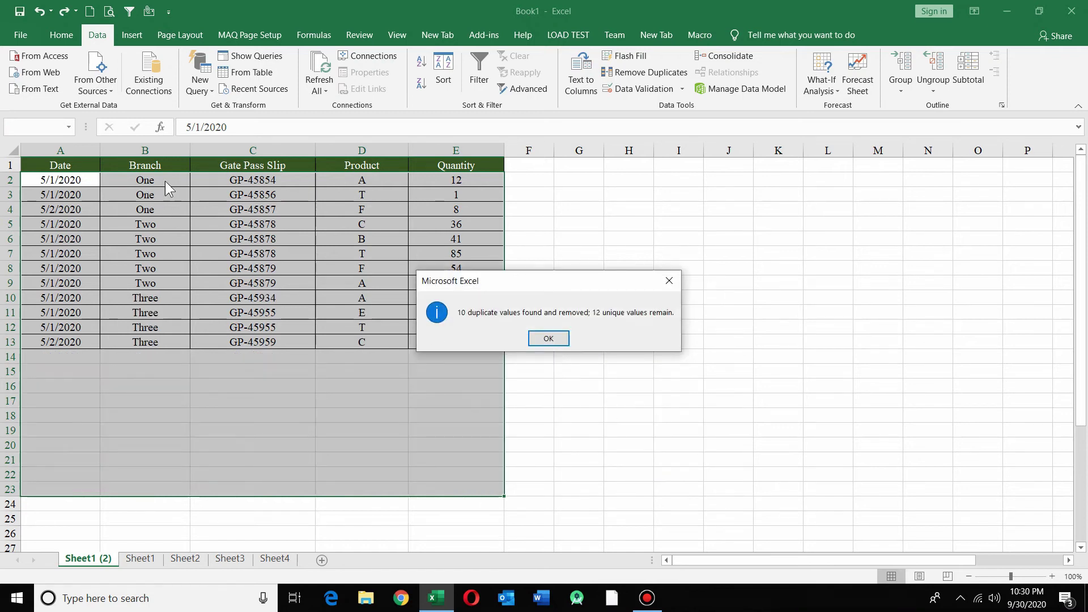
click(541, 339)
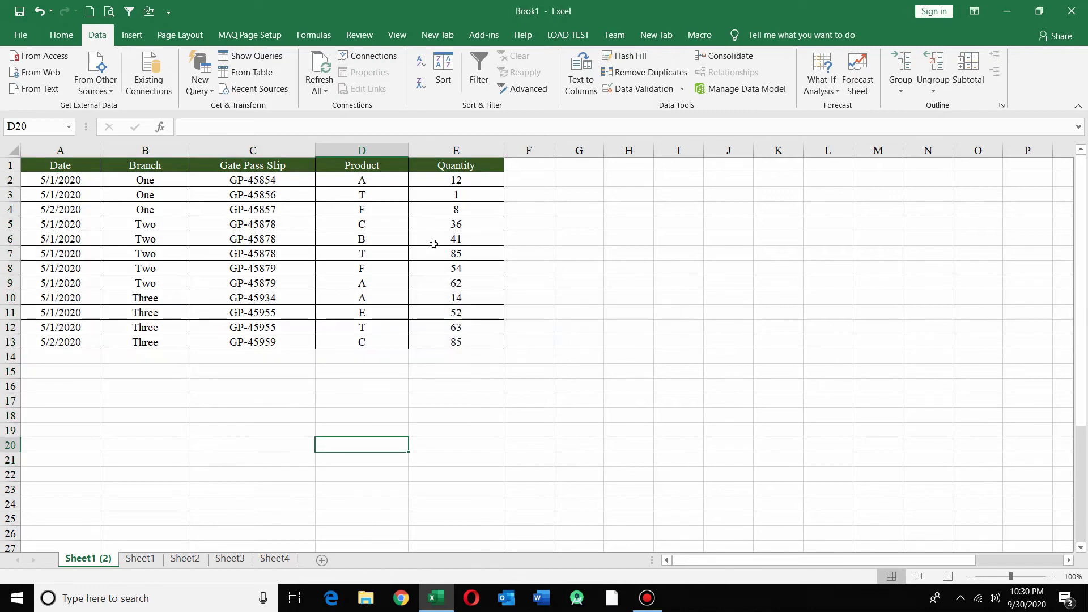
Step: Examine the remaining products listed for each of the branches One, Two and Three in the reduced table
click(155, 181)
click(338, 175)
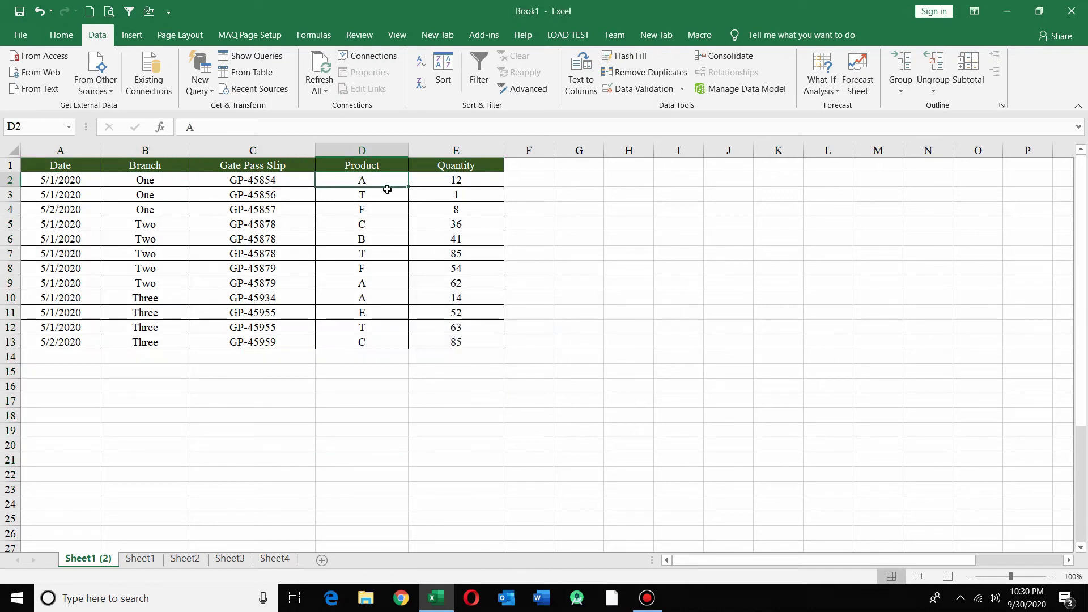
click(146, 230)
click(342, 225)
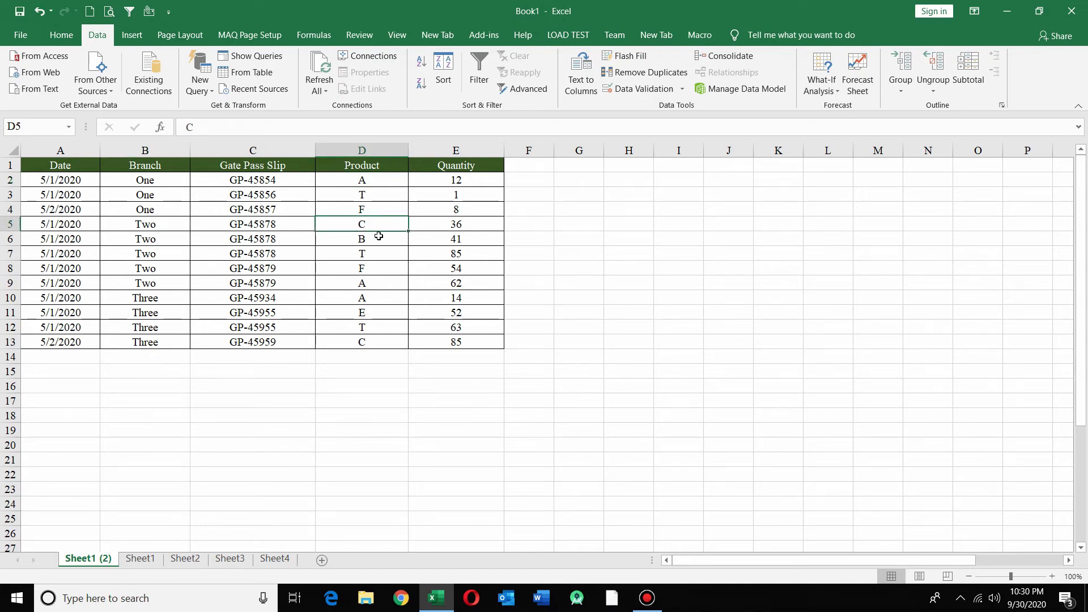
drag(146, 180, 146, 213)
click(368, 182)
drag(372, 183, 352, 281)
click(161, 229)
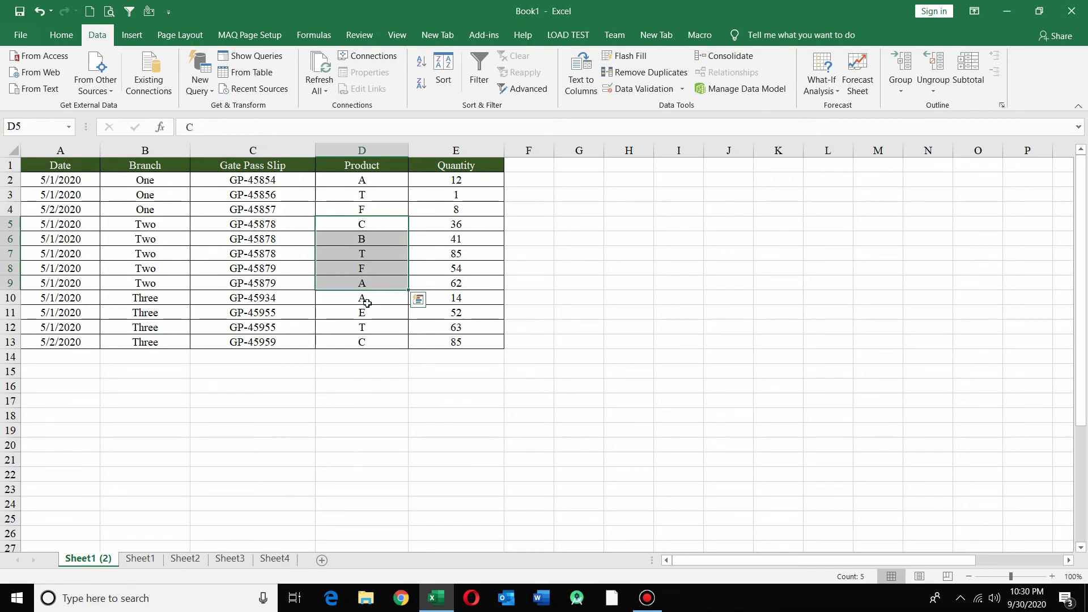
click(152, 300)
drag(373, 300, 370, 340)
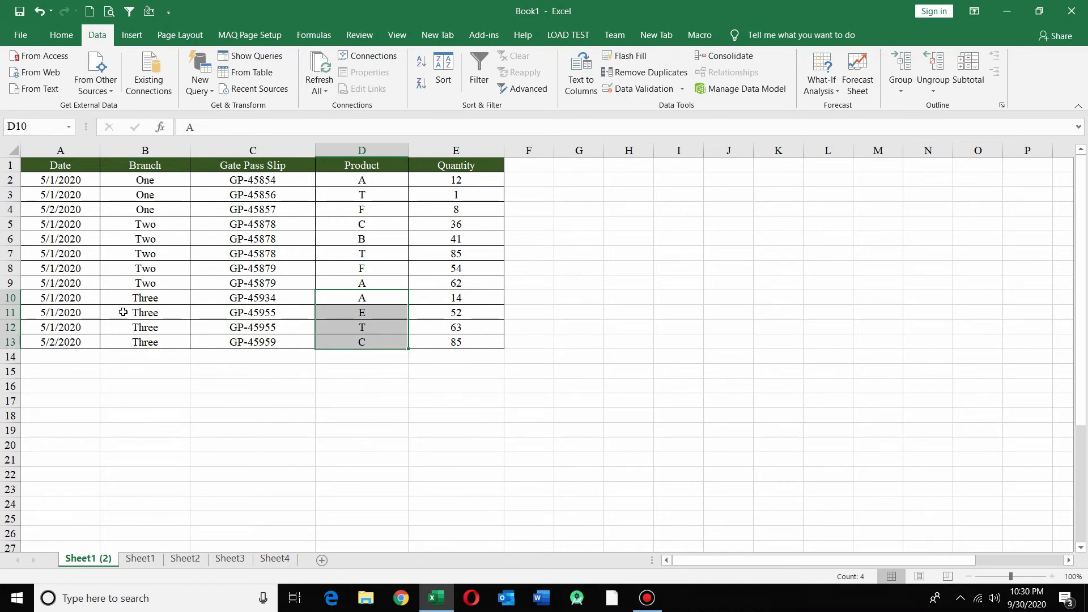
Step: Review the Branch and Product headers and the complete product list in D2:D13
click(495, 256)
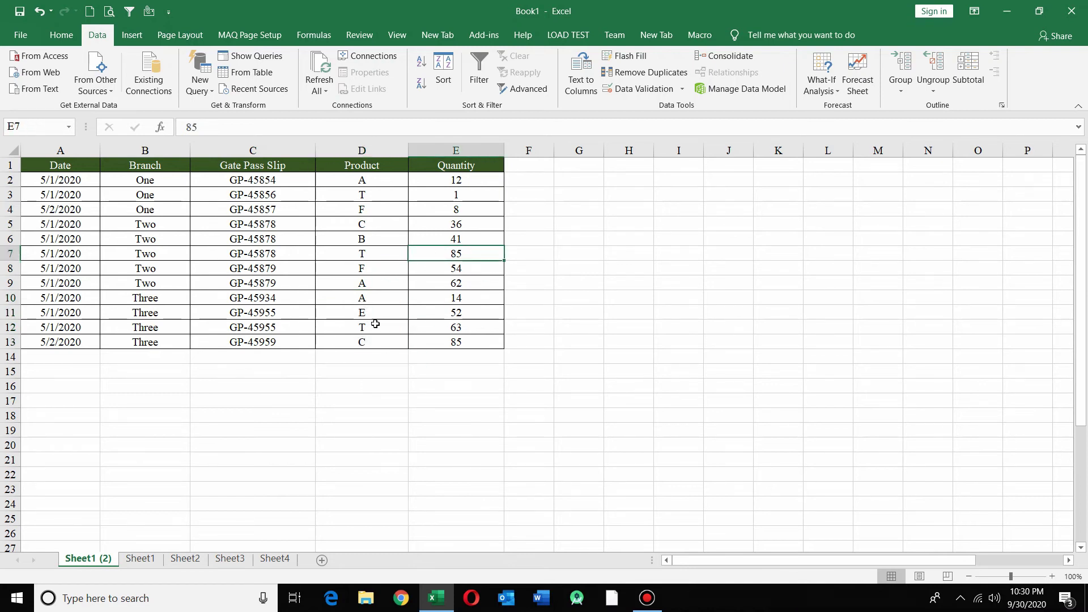
click(136, 165)
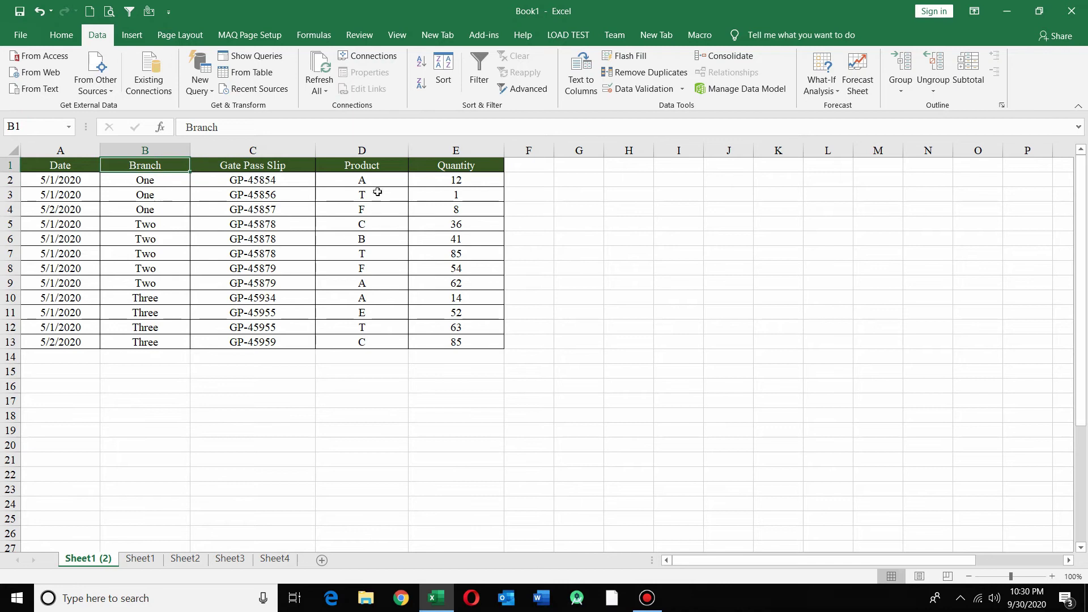
click(375, 165)
click(368, 355)
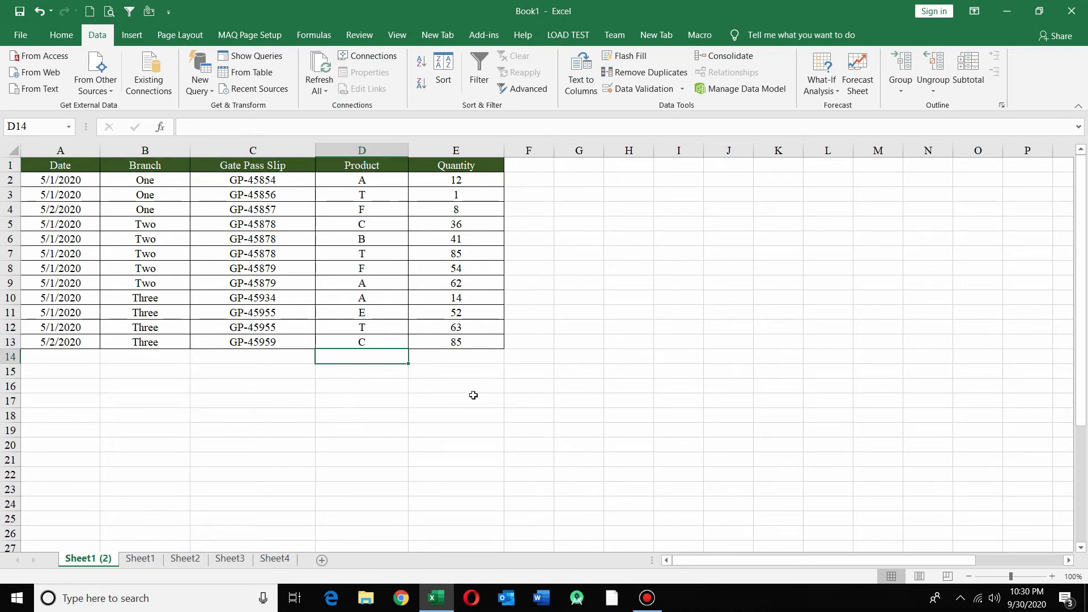
drag(381, 175, 372, 340)
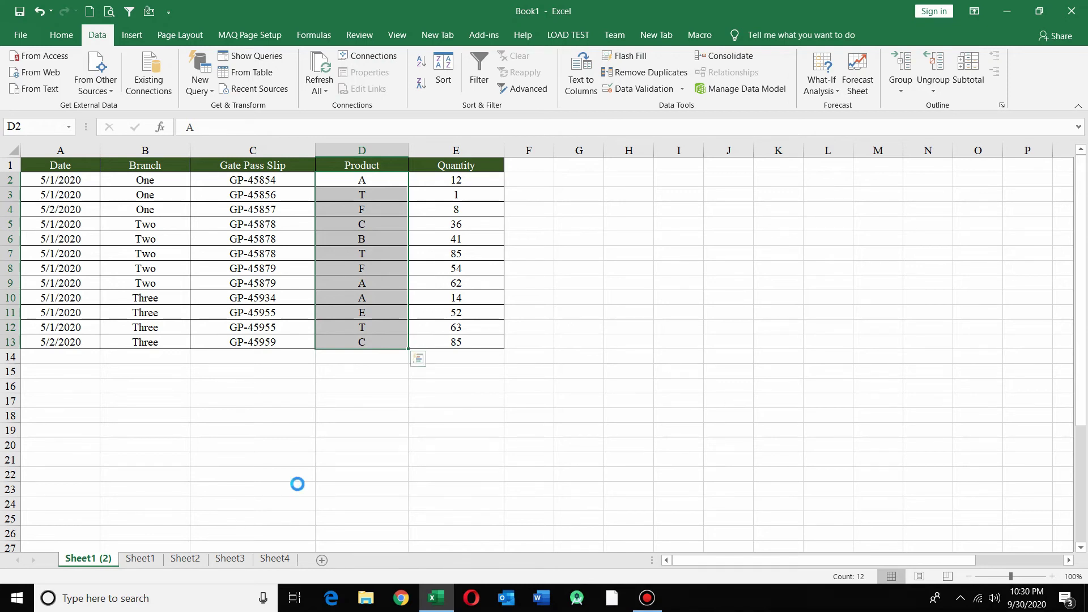
Step: Undo the combined Branch and Product removal, and review those two column choices in Remove Duplicates without applying them
key(ctrl+z)
click(276, 248)
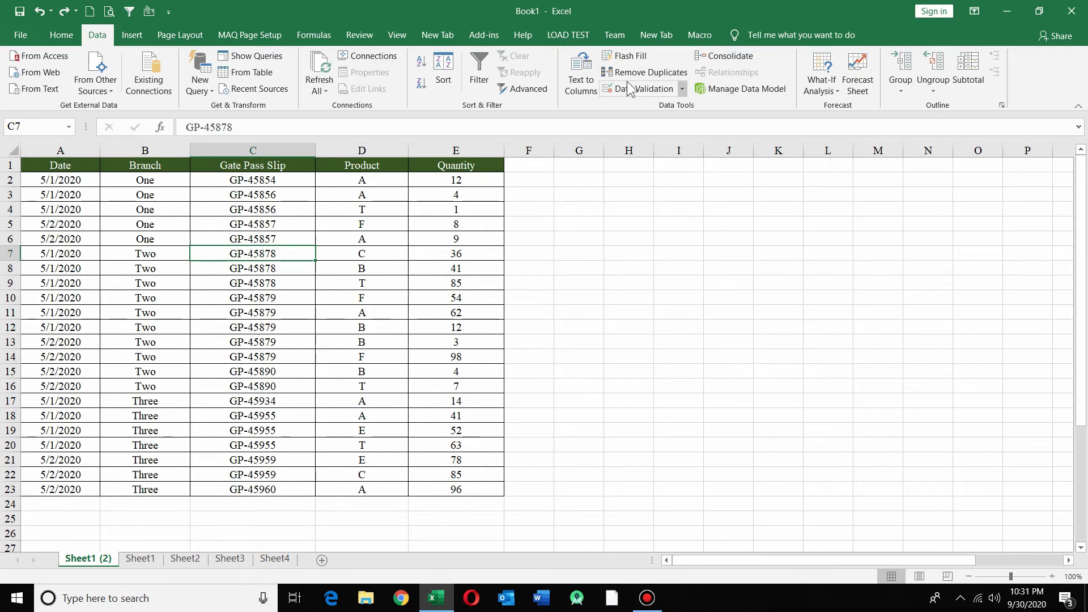
click(624, 73)
click(586, 354)
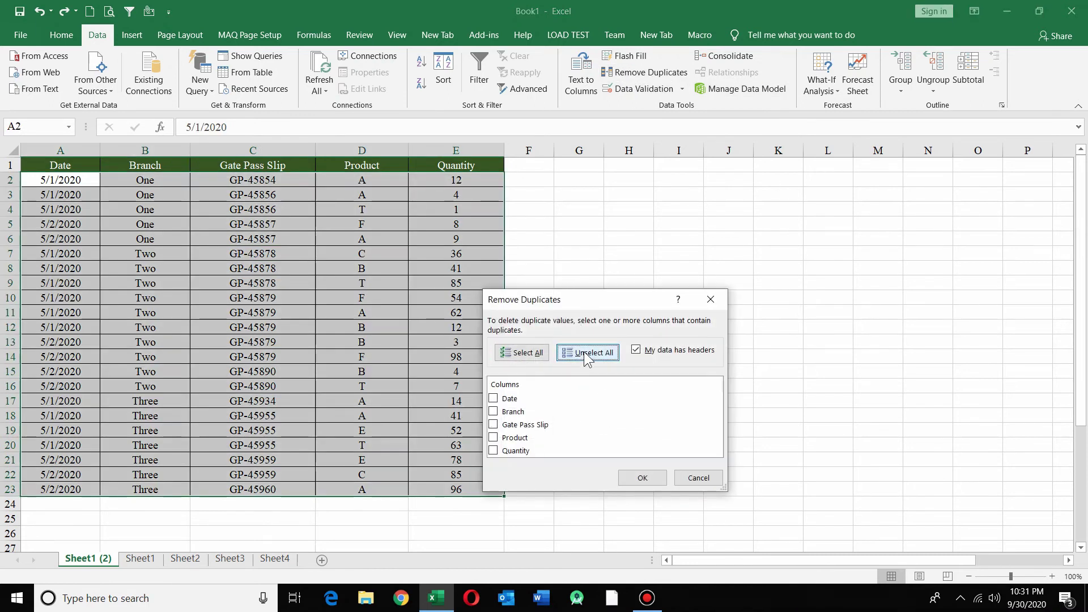
click(492, 416)
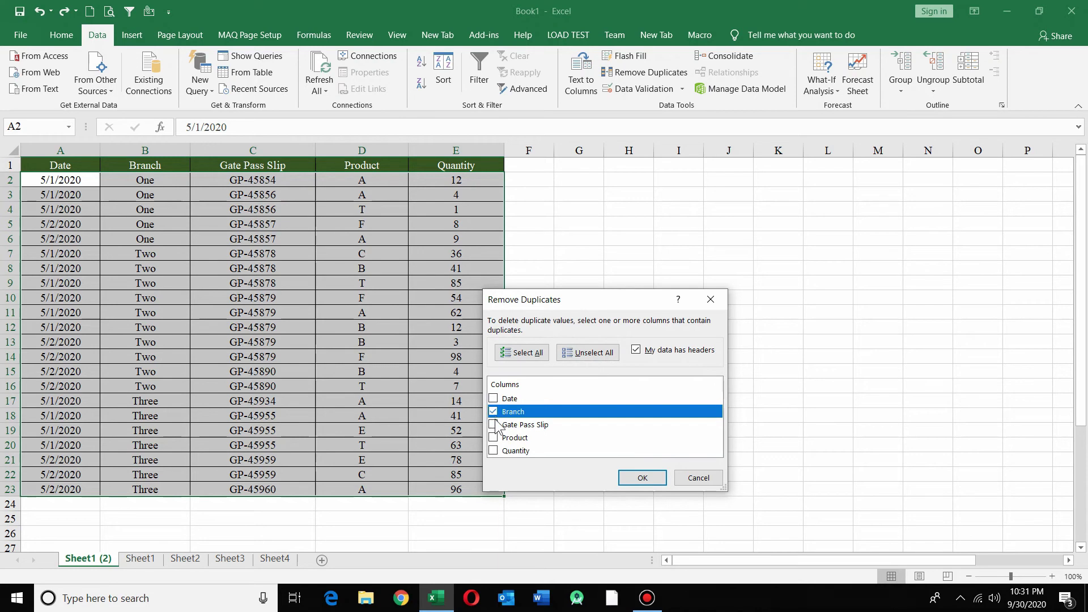
click(496, 438)
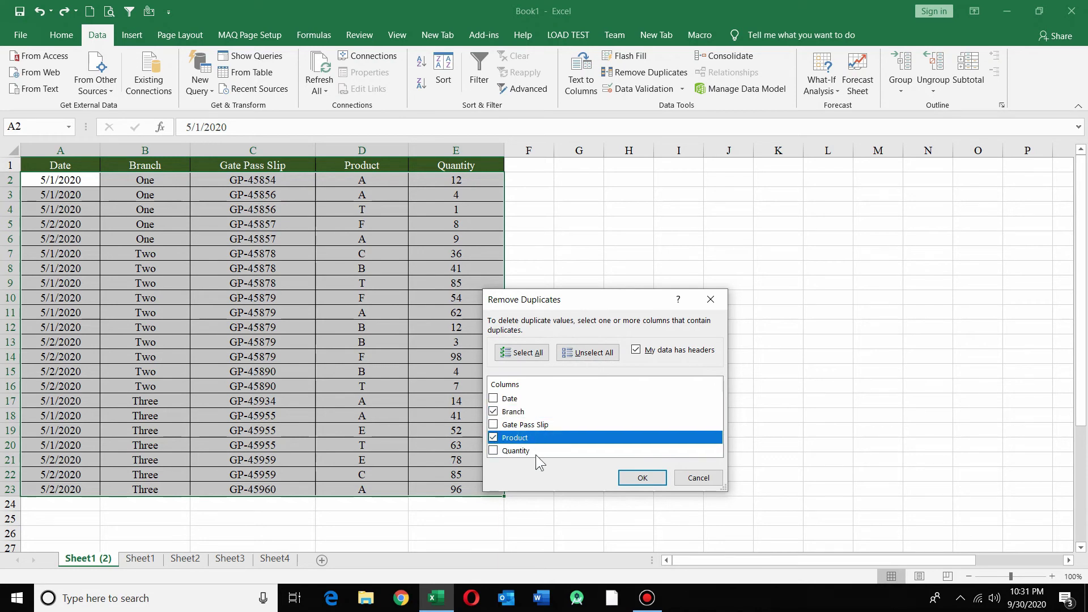
click(698, 477)
click(253, 253)
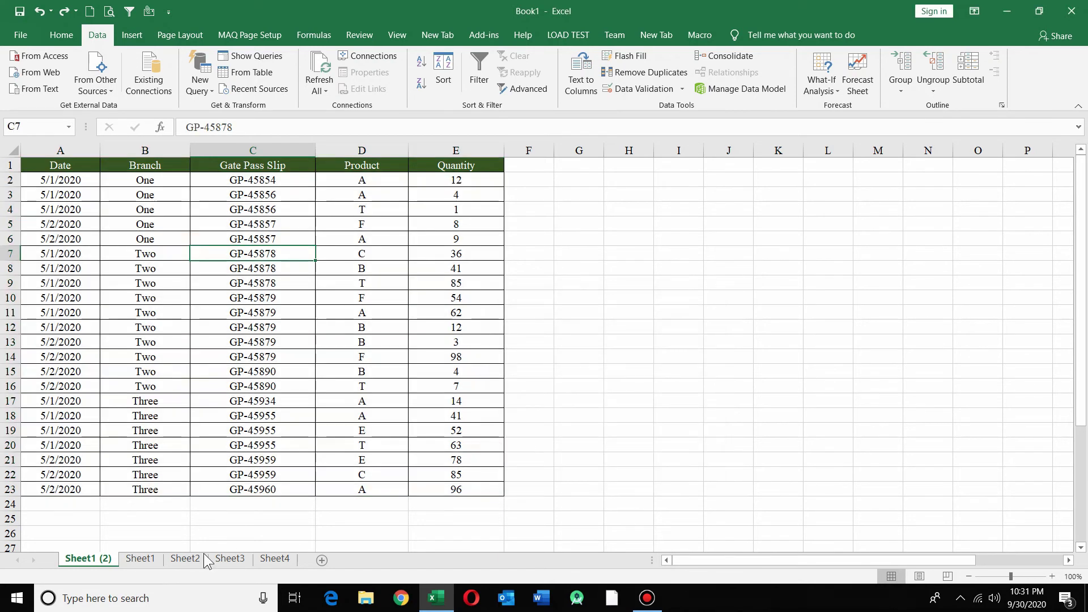
Step: On Sheet1, join the Branch and Product headers in J1 with =C1&G1 and fit column J to its contents
click(149, 560)
click(921, 149)
click(916, 165)
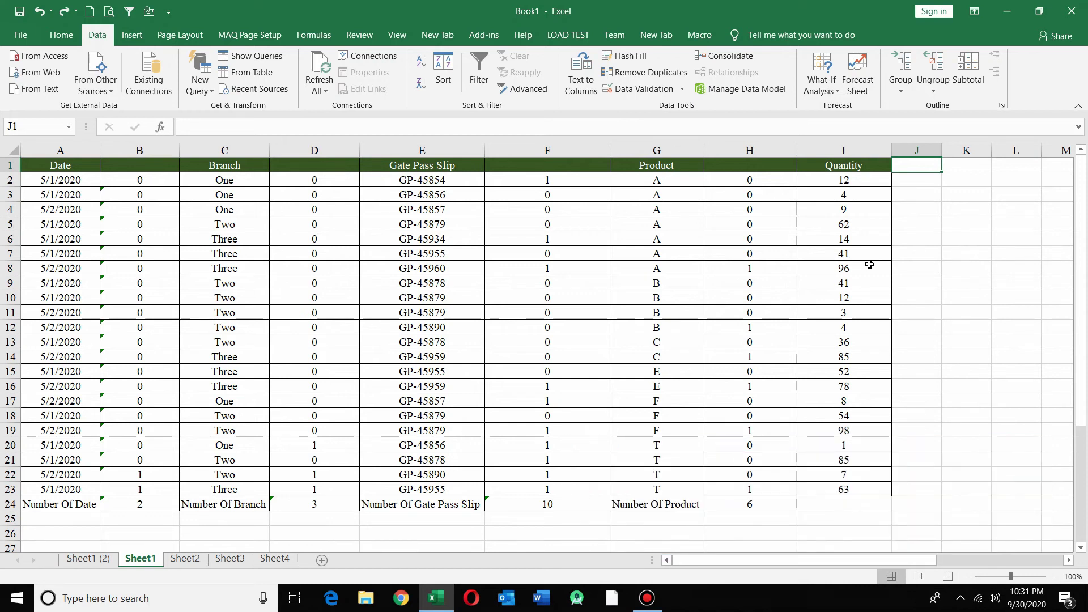
text(=)
key(Left)
key(Left)
key(Left)
key(Left)
key(Left)
key(Left)
key(Left)
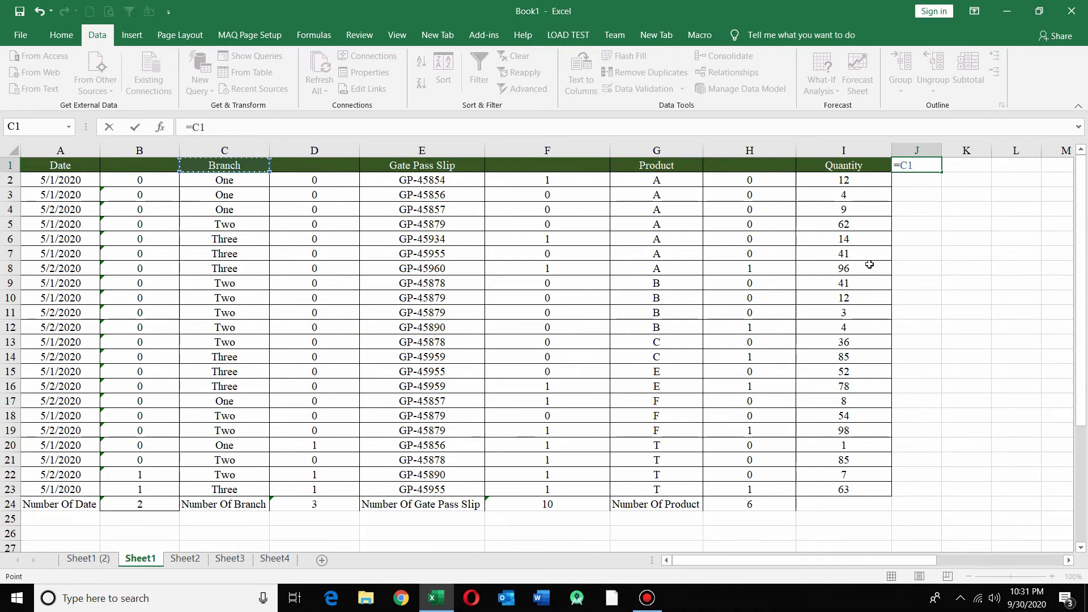
text(&)
key(Left)
key(Left)
key(Left)
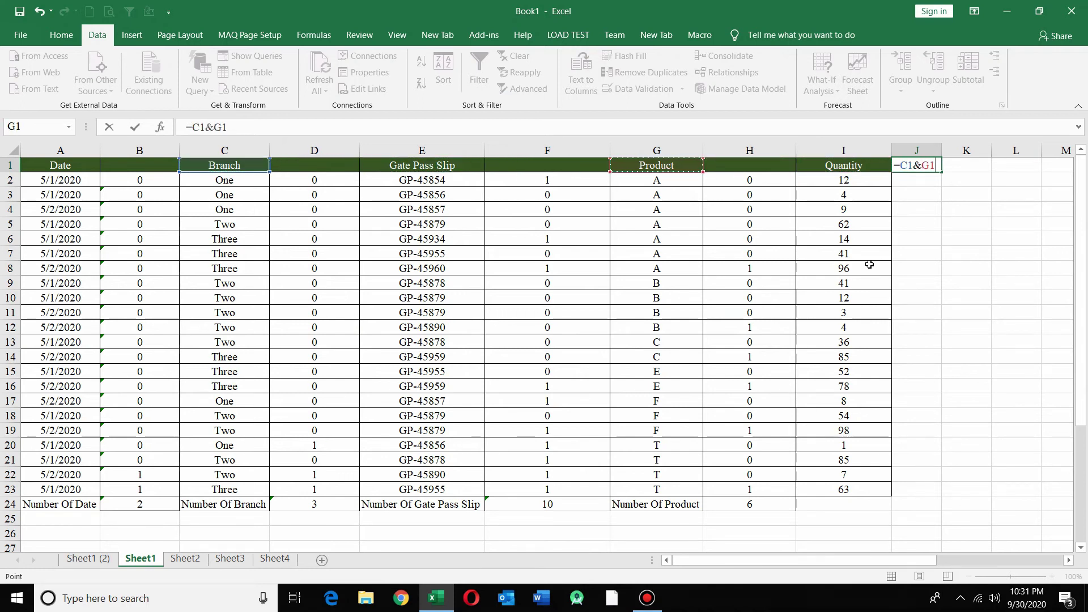
key(ctrl+Return)
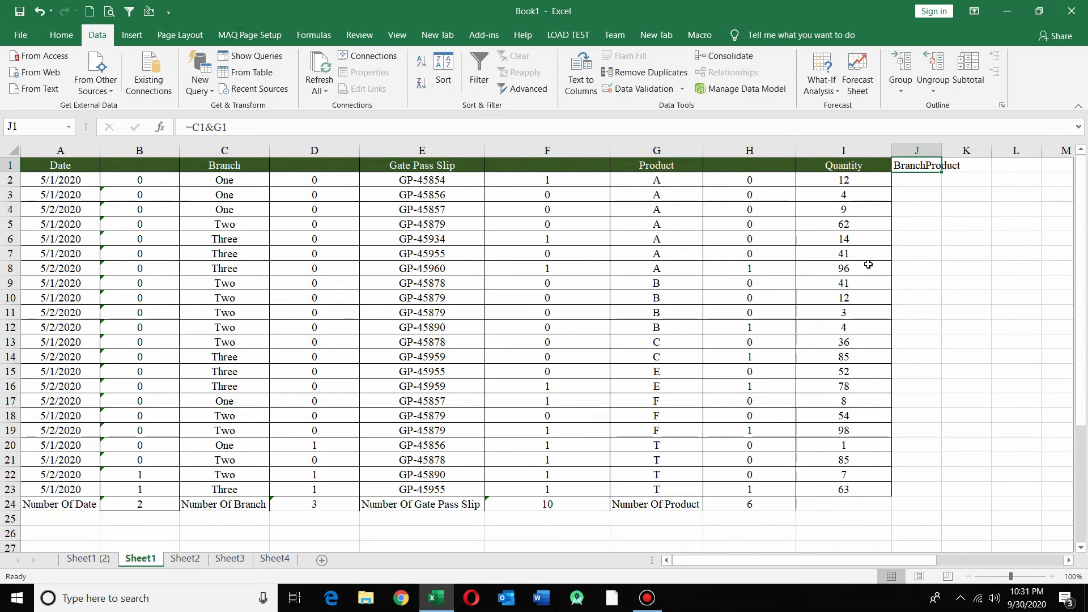
double_click(938, 149)
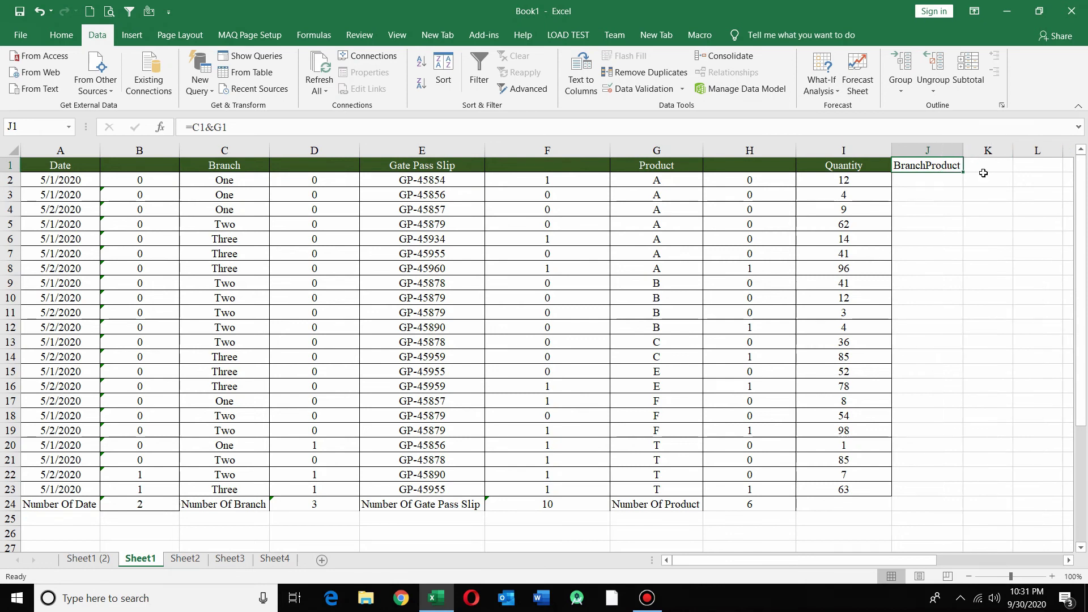
Step: Fill the joined Branch and Product formula from J1 down to J23, and check its two source headers
double_click(963, 171)
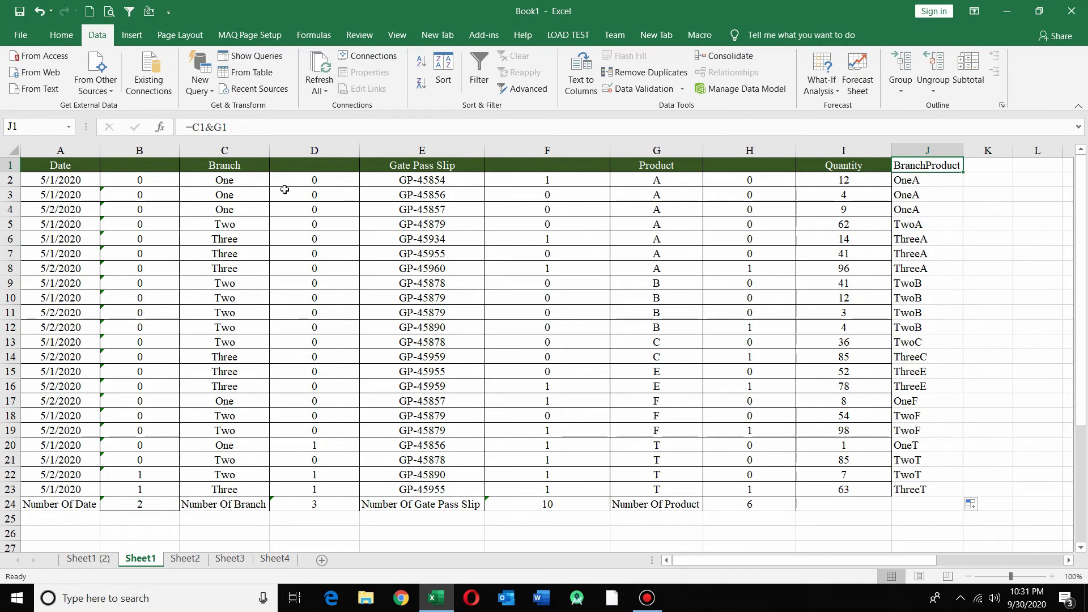
click(206, 170)
click(670, 167)
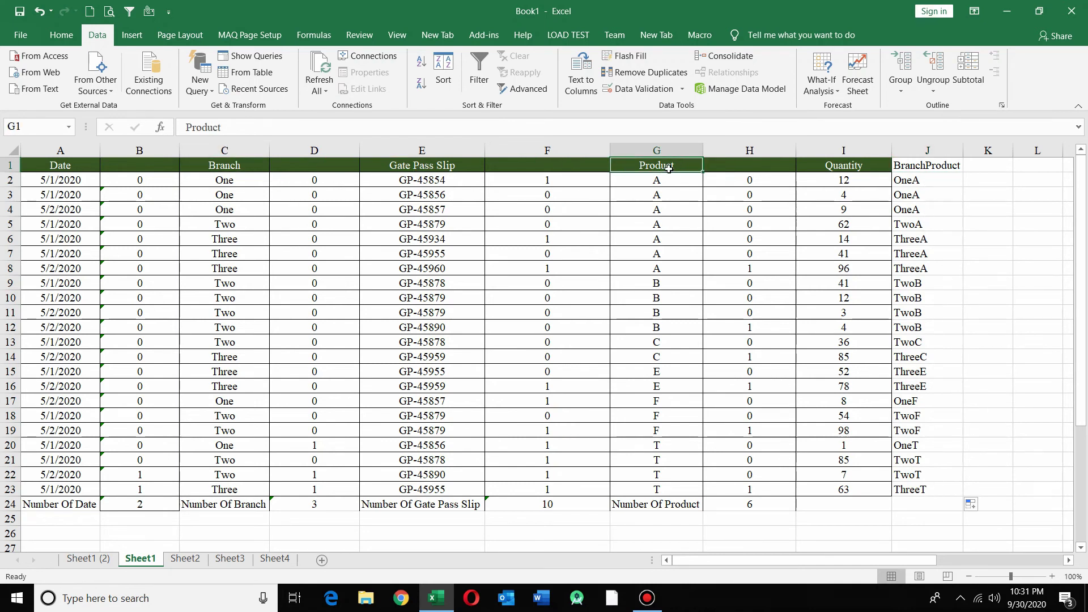
Step: Copy the COUNTIF helper formula from H2 into K2, check its references to column J, and fill it down to K23
click(991, 182)
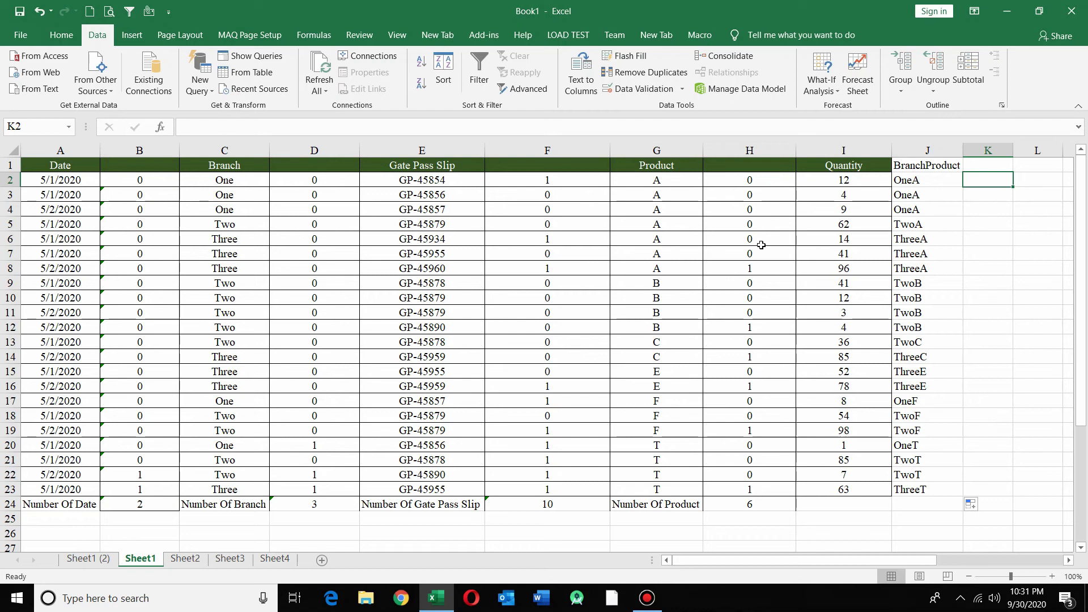
click(748, 181)
key(ctrl+c)
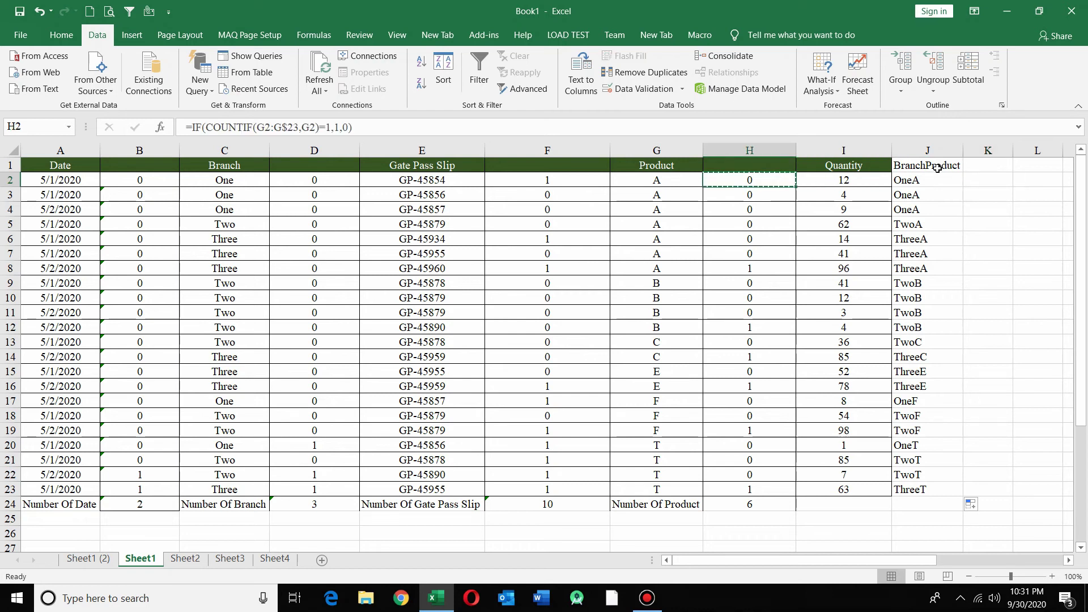
click(980, 179)
key(Return)
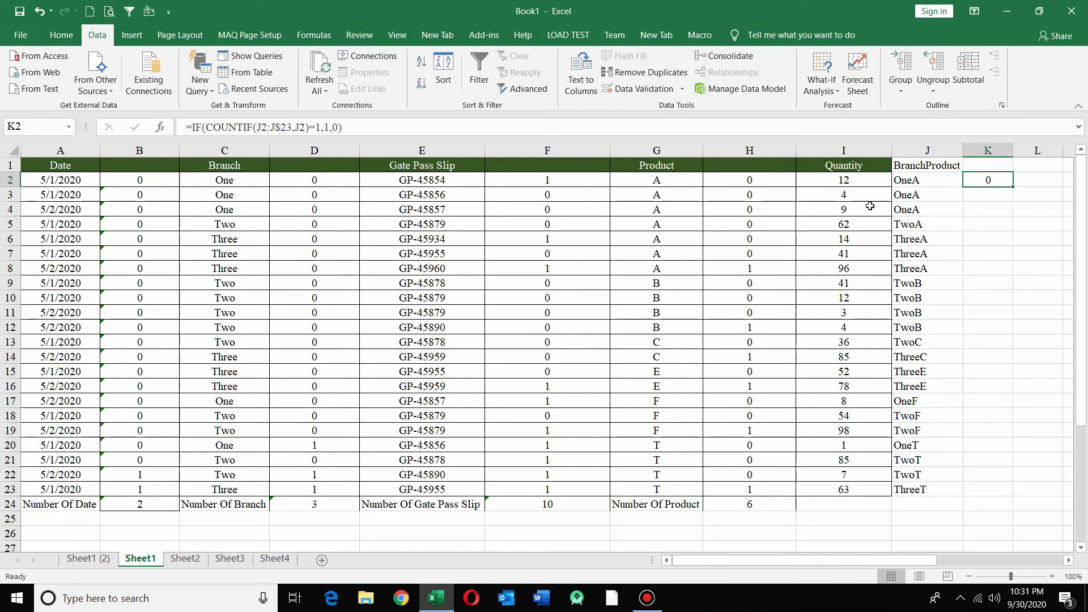
double_click(983, 179)
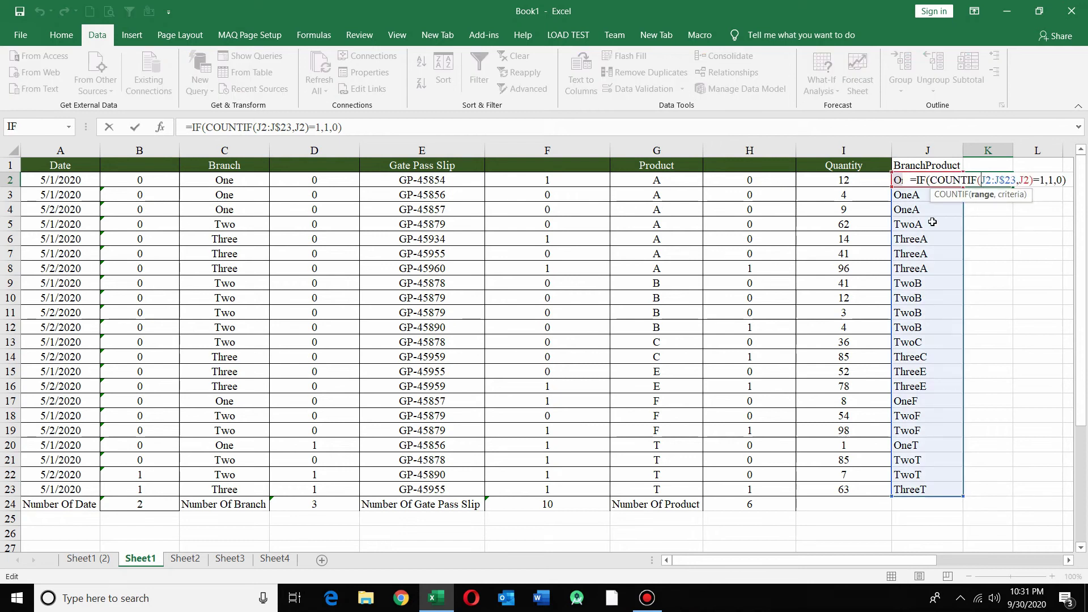
key(Return)
click(989, 180)
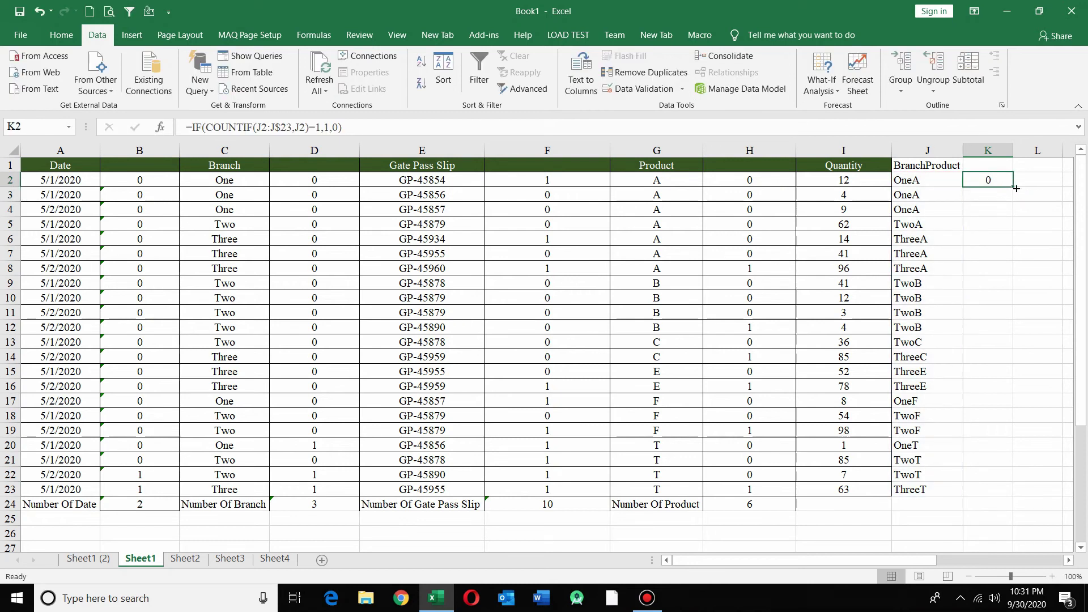
double_click(1014, 187)
Step: Total the branch-product helper values in K24 with =SUM(K2:K23)
click(984, 502)
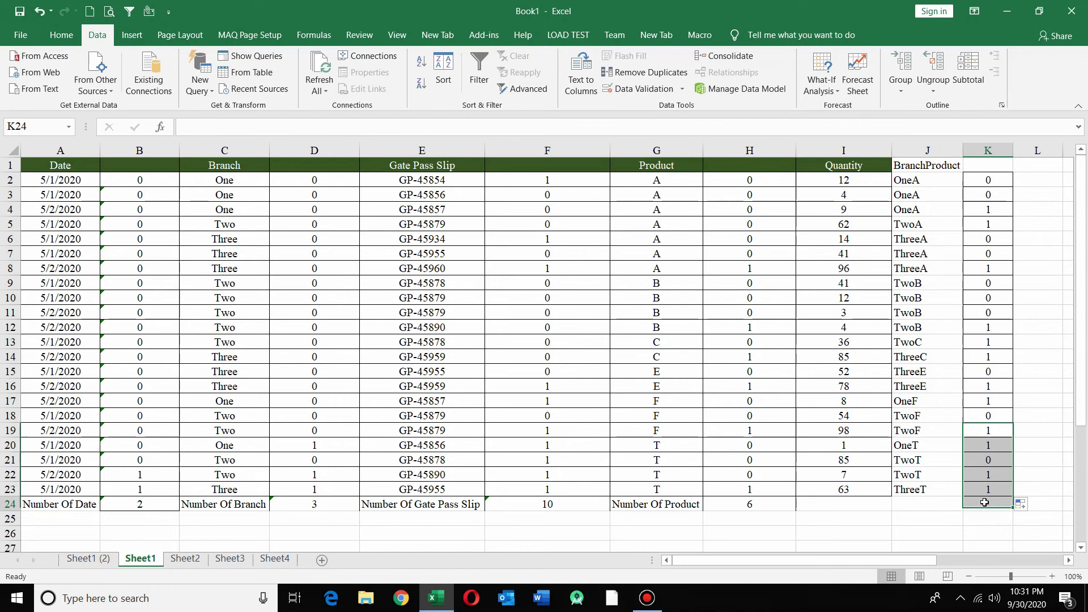
text(=SUM(\))
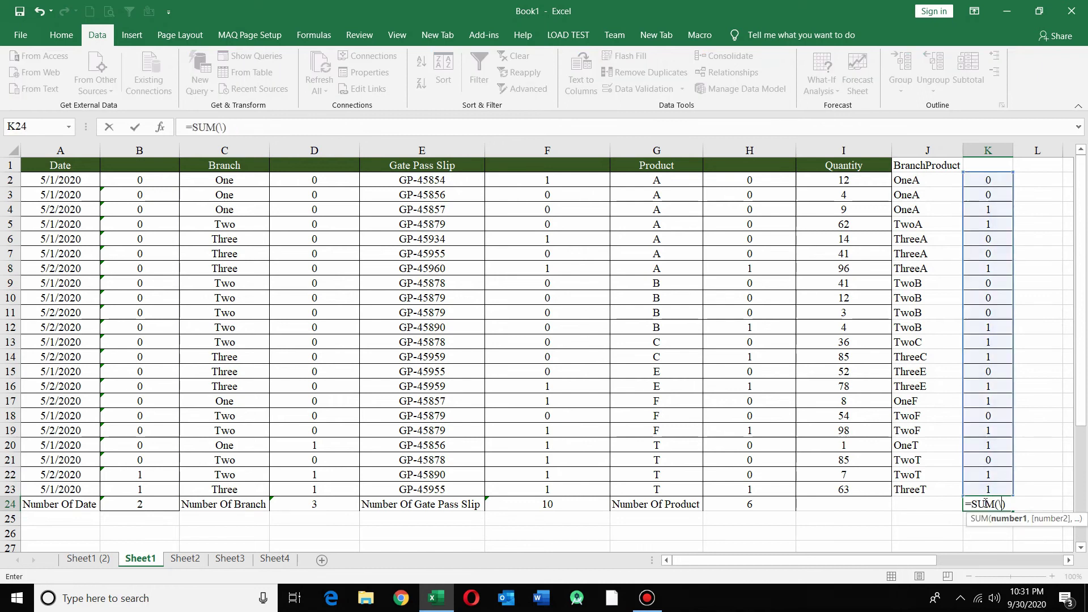
key(Escape)
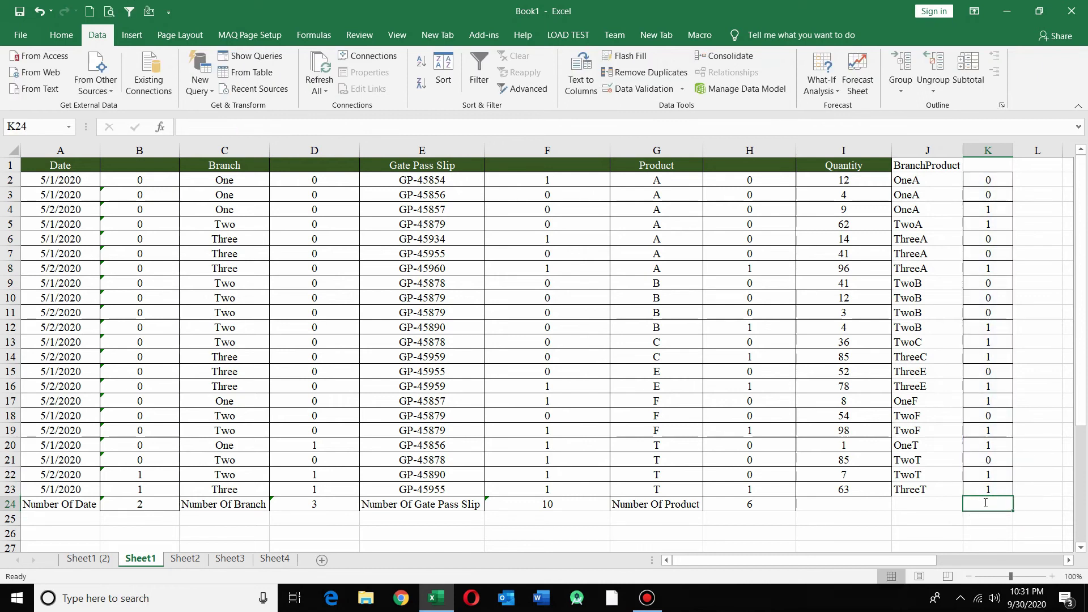
key(alt+equal)
key(Return)
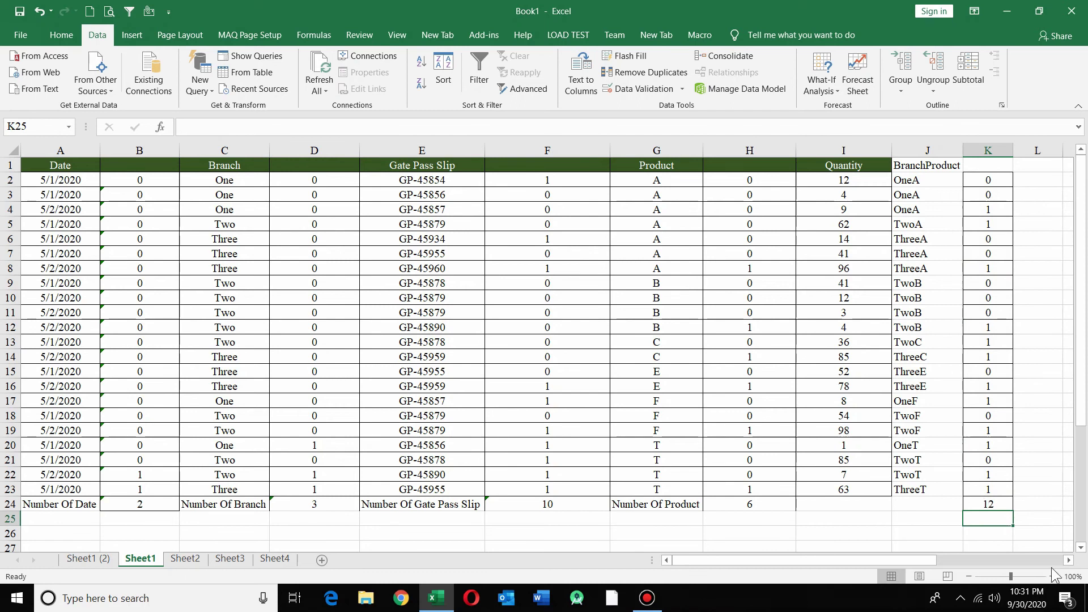
click(1006, 502)
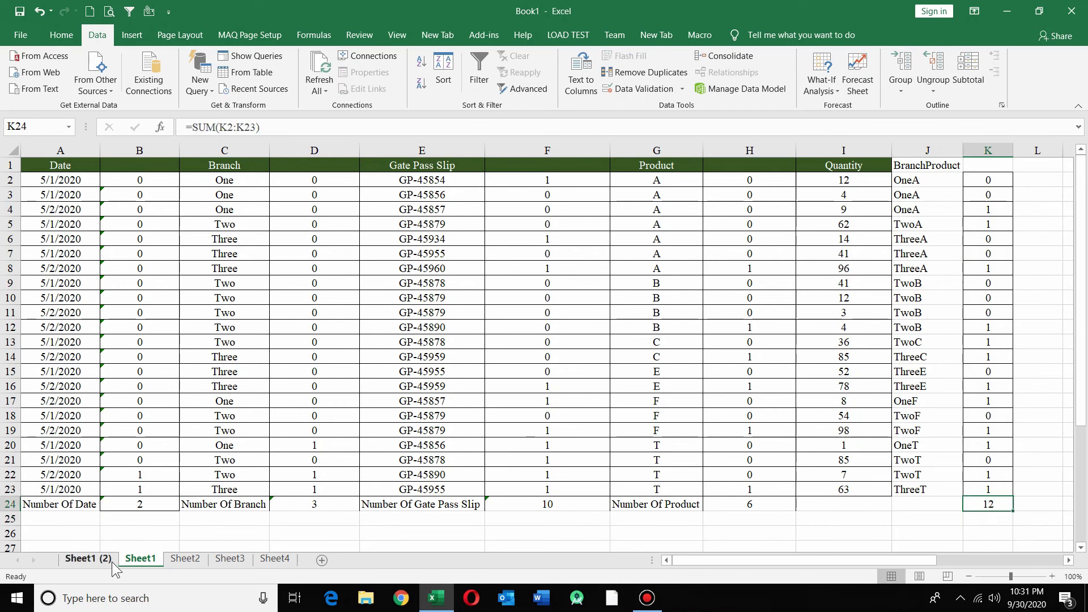
Step: On Sheet1 (2), remove duplicate rows based only on the Branch and Product columns
click(111, 561)
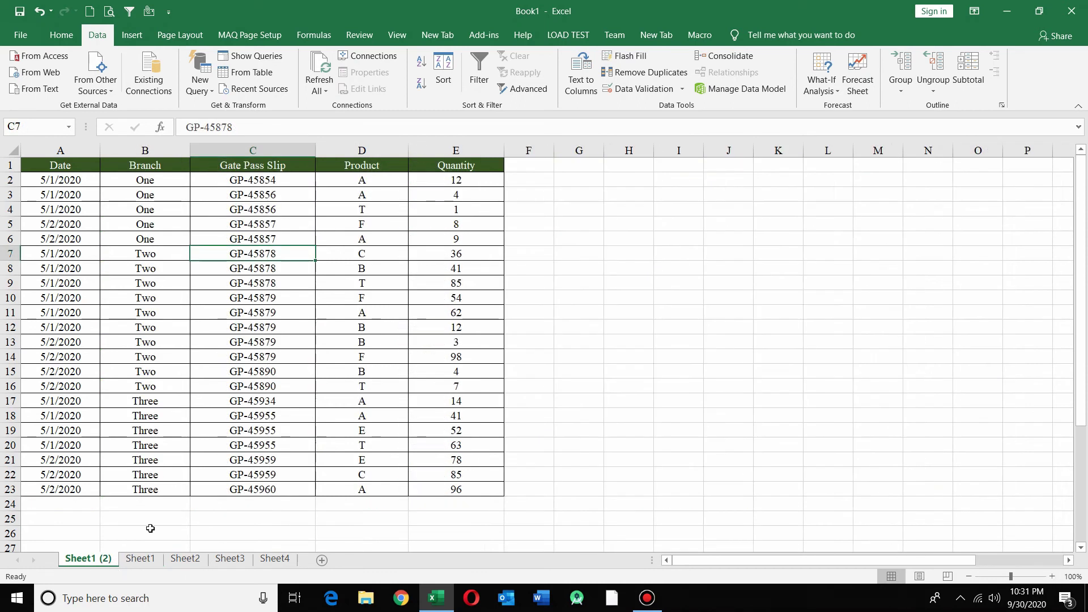
click(645, 70)
click(588, 353)
click(506, 414)
click(504, 412)
click(502, 438)
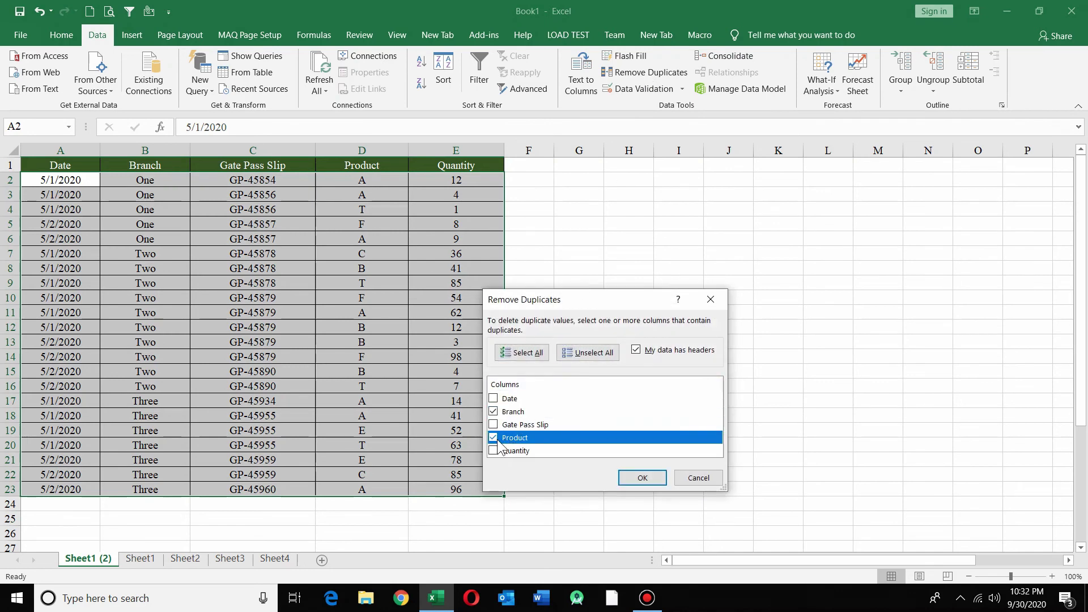
click(643, 479)
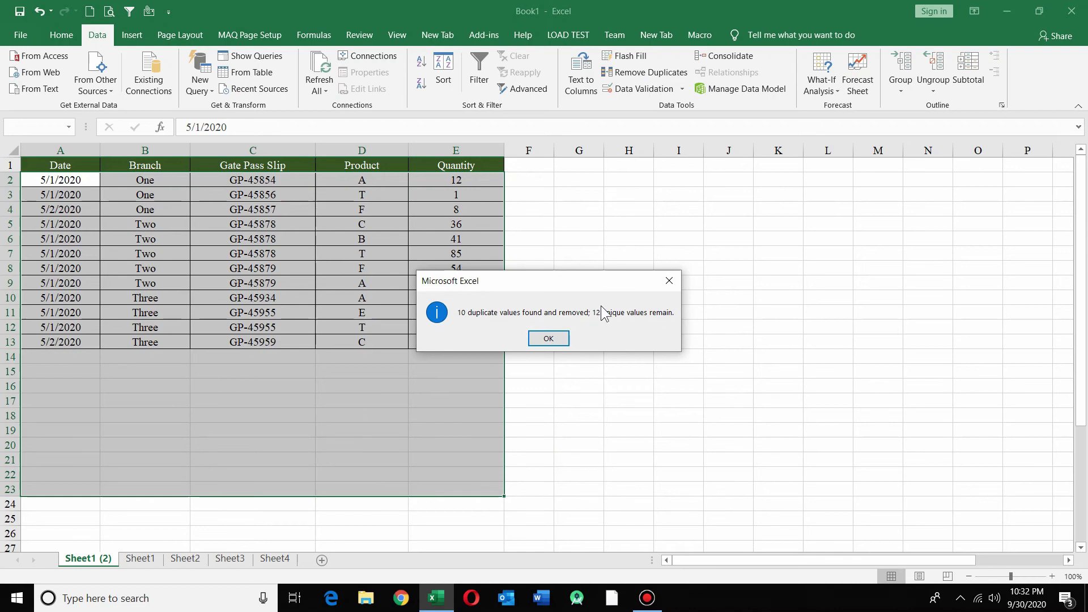
click(547, 339)
Step: Compare the branch-product total on Sheet1 with the remaining Branch and Product rows on Sheet1 (2), ending on Sheet1
click(137, 564)
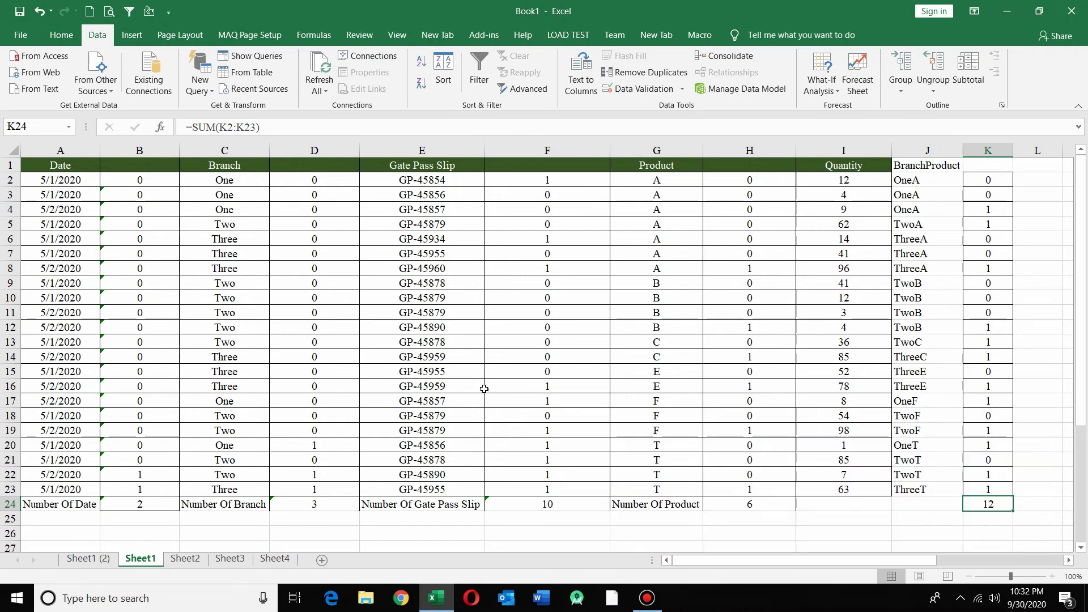
click(101, 559)
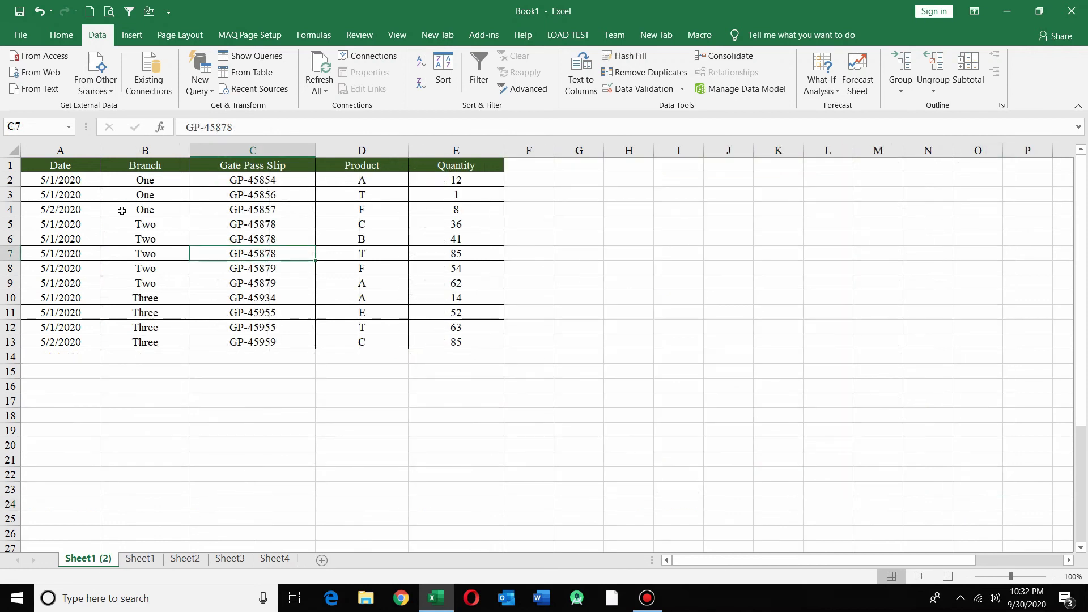
click(362, 180)
click(144, 180)
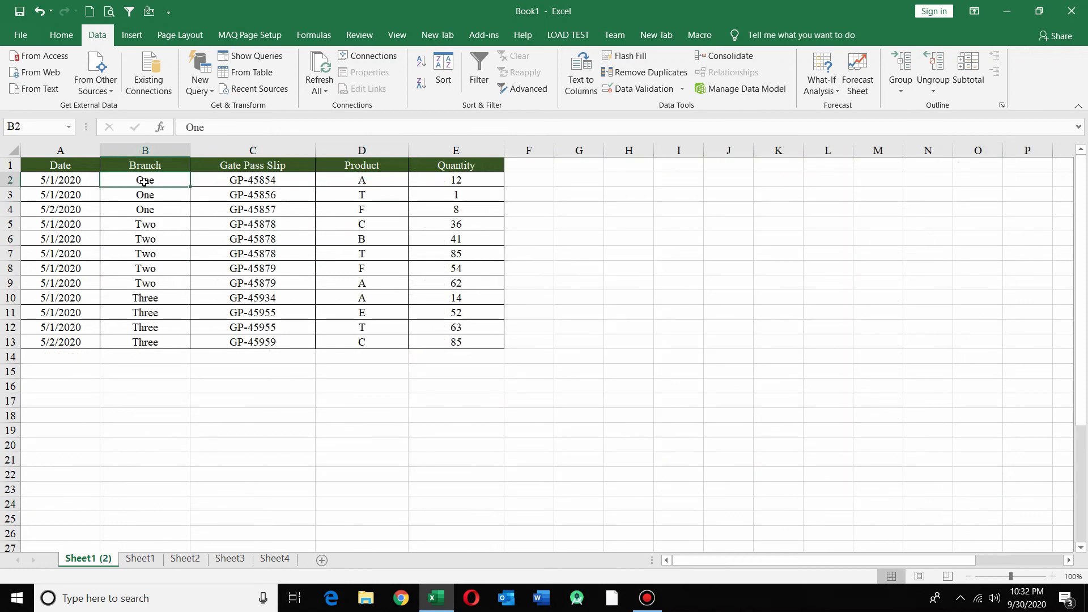
click(336, 181)
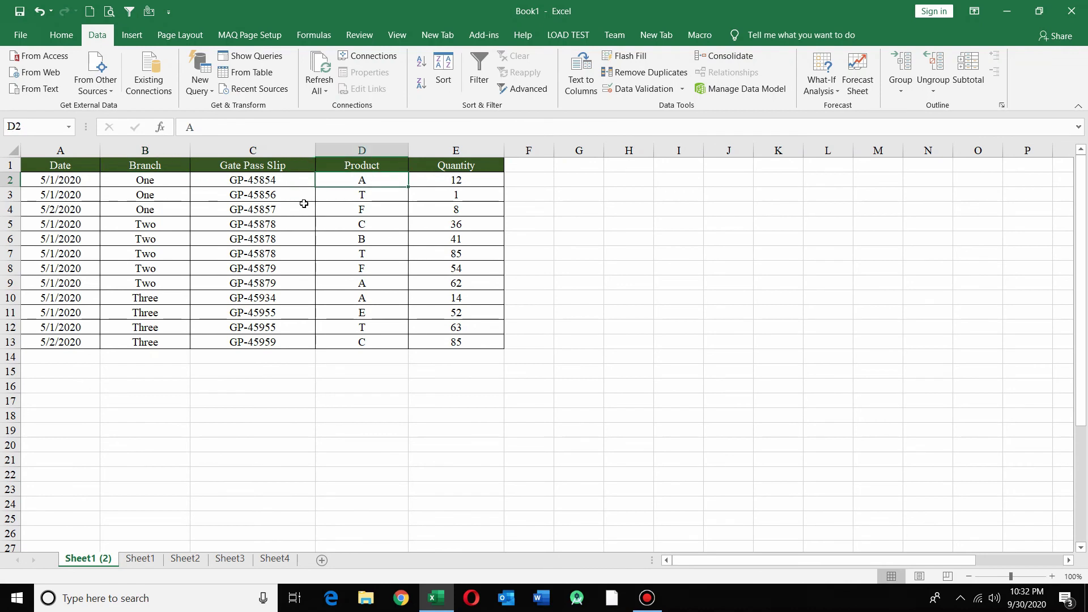
click(141, 560)
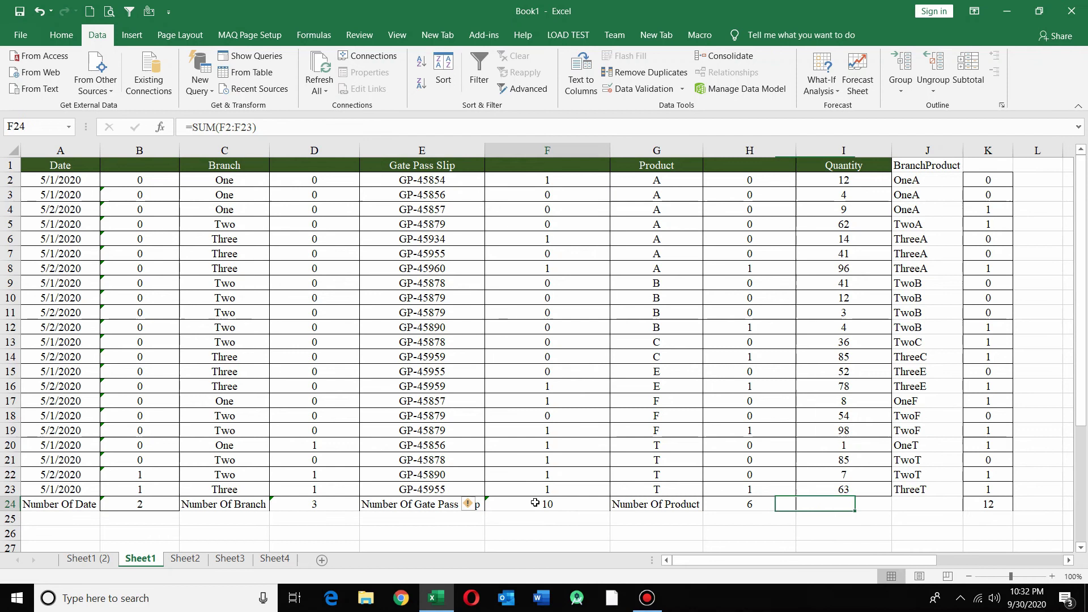
click(468, 504)
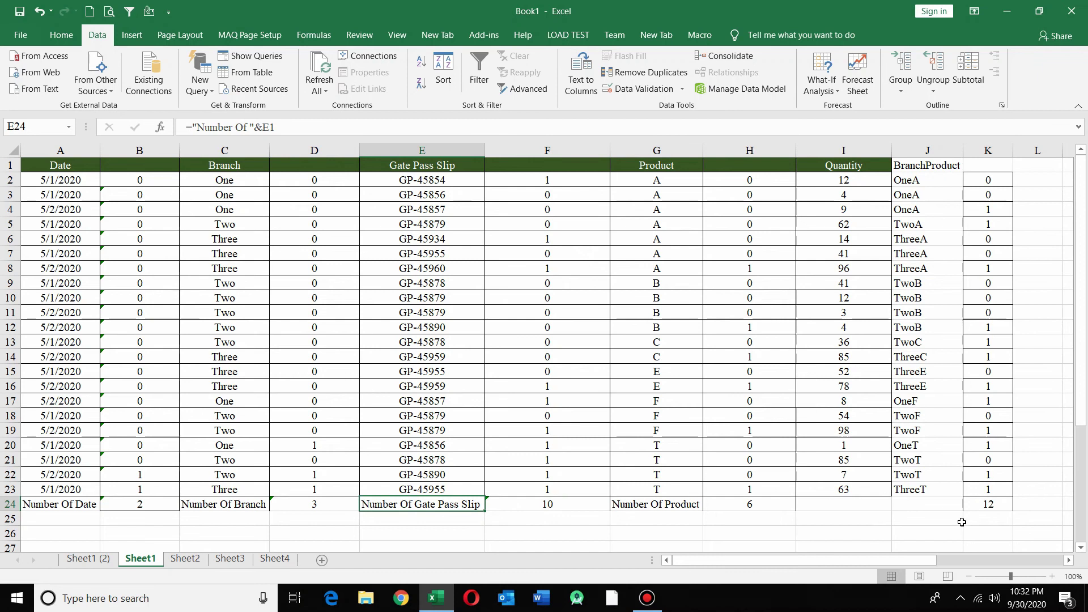
click(862, 432)
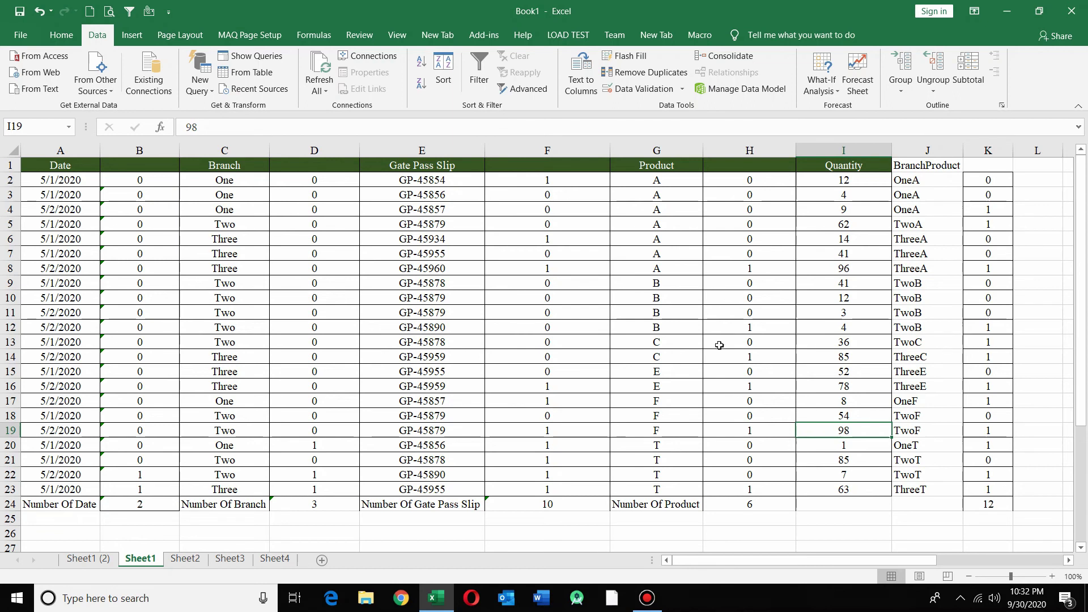
click(504, 311)
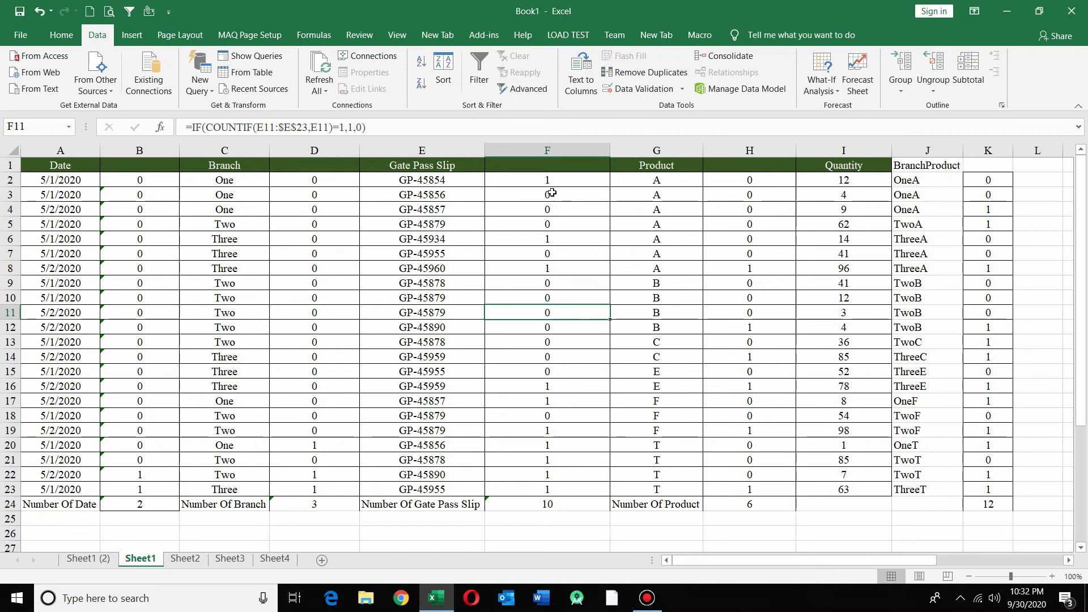
click(547, 165)
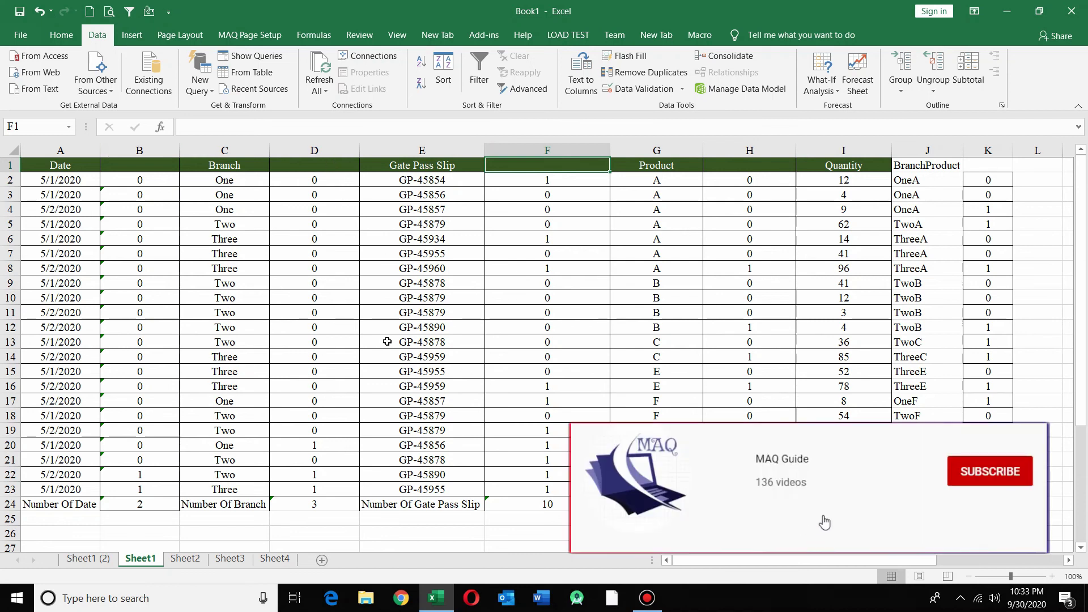
click(748, 270)
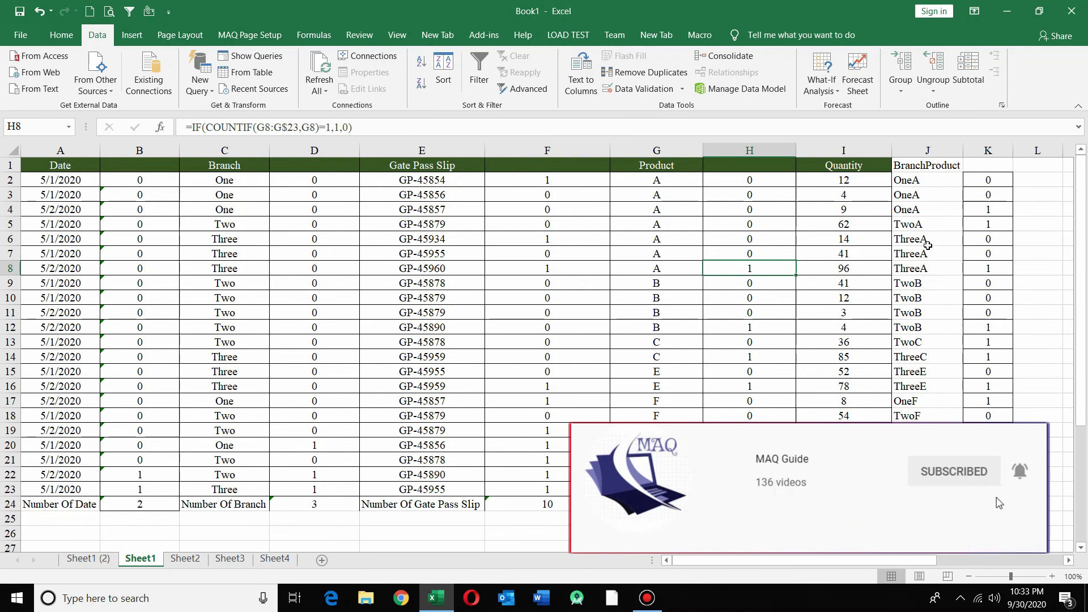
Step: Review the Branch, Product and BranchProduct headers, the helper values in K2:K23 and H2:H23, and the total in K24
click(222, 168)
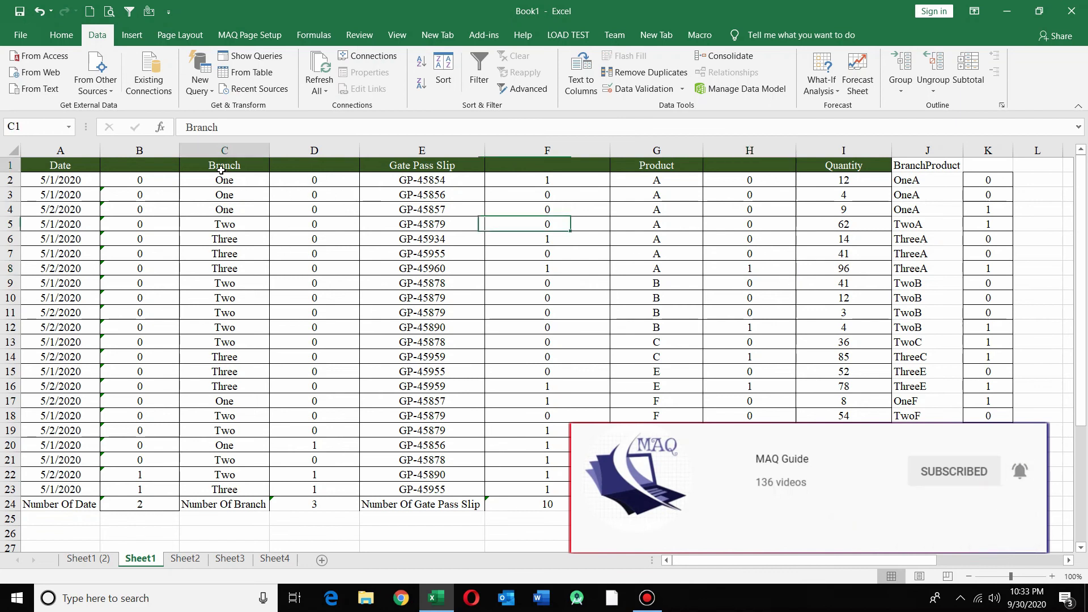
click(668, 165)
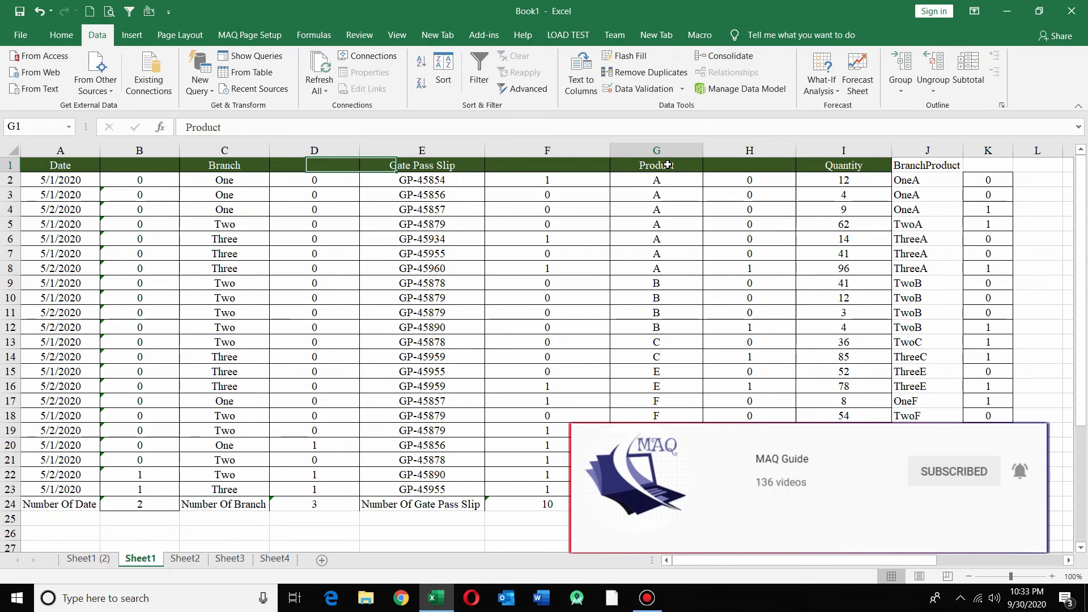
click(928, 165)
drag(1008, 180, 987, 490)
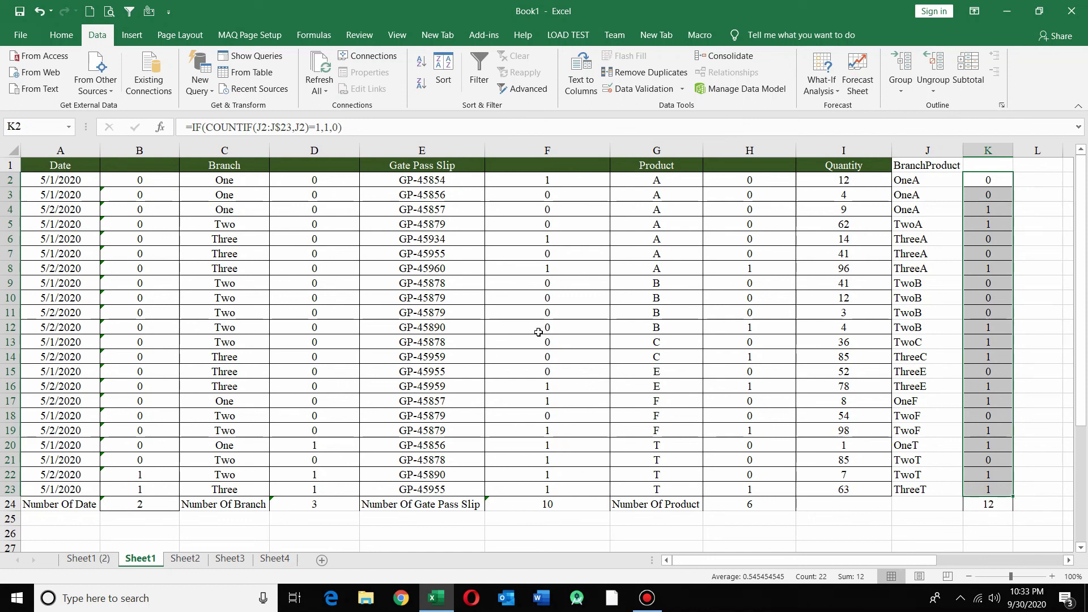
click(936, 165)
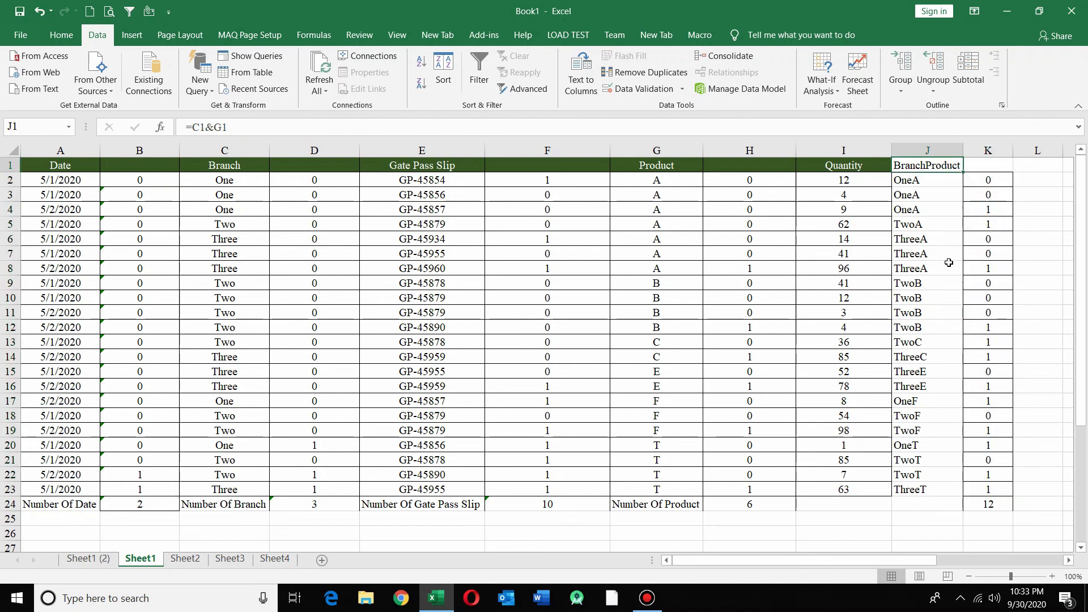
drag(993, 179, 984, 498)
drag(751, 179, 753, 498)
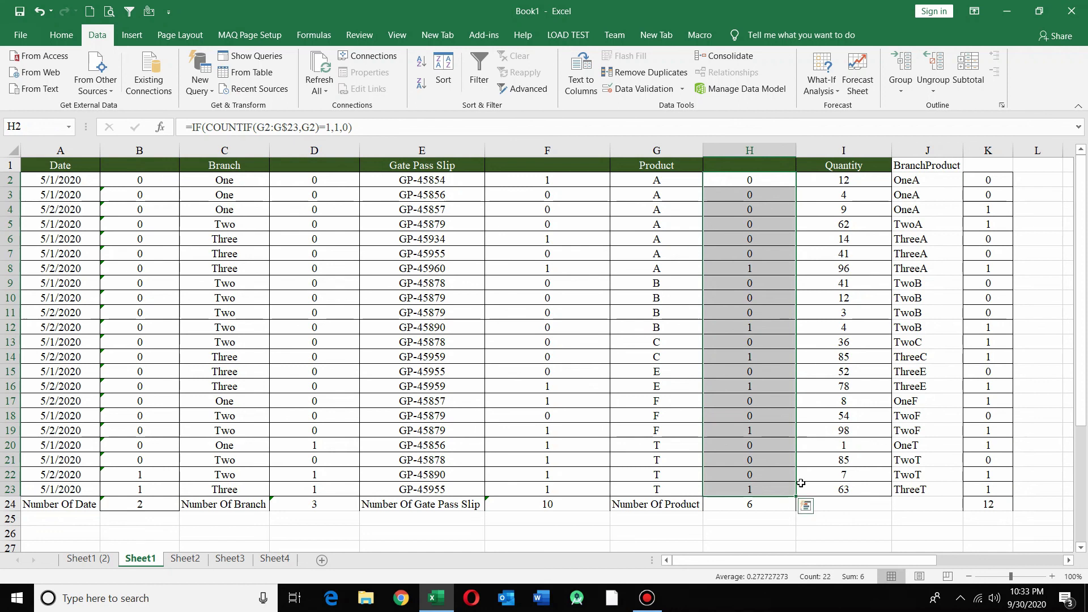
click(1004, 505)
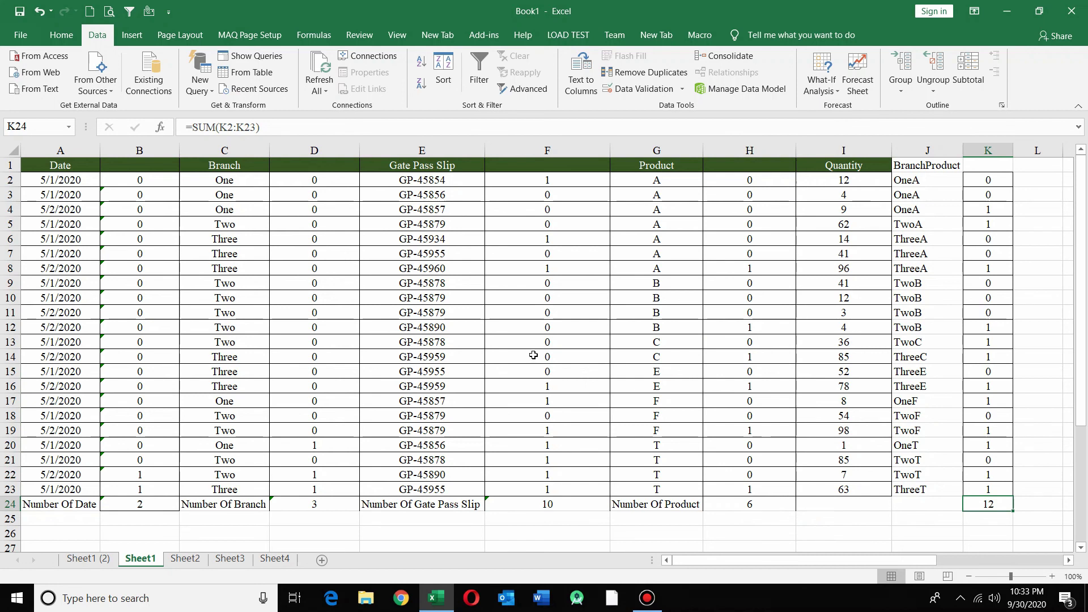
Step: Review the Date, Branch and Product headers as possible columns to combine, and the branch entries in C2:C23
click(73, 167)
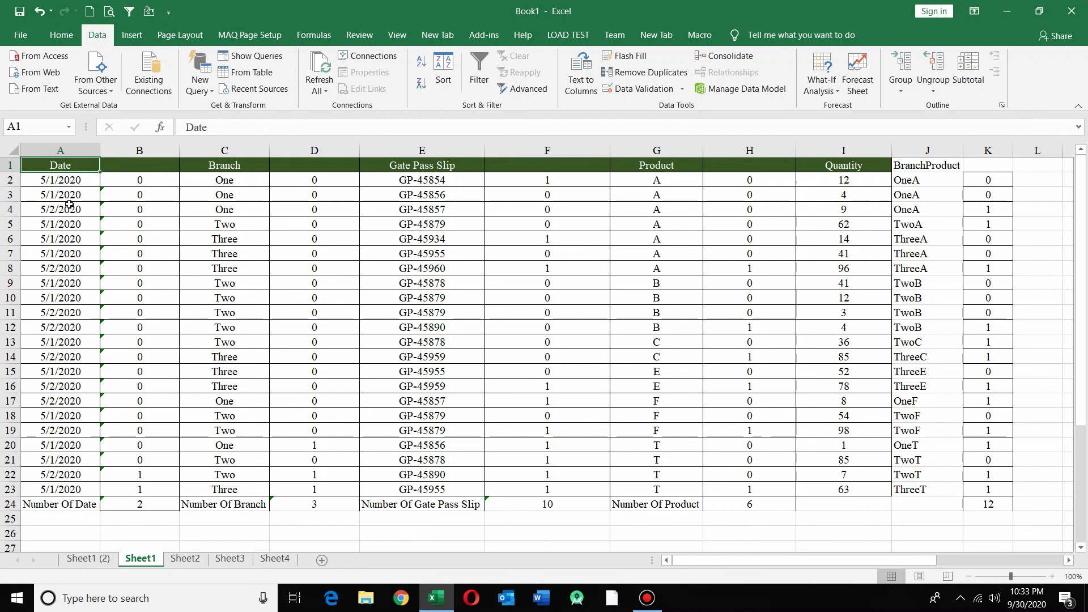
click(229, 174)
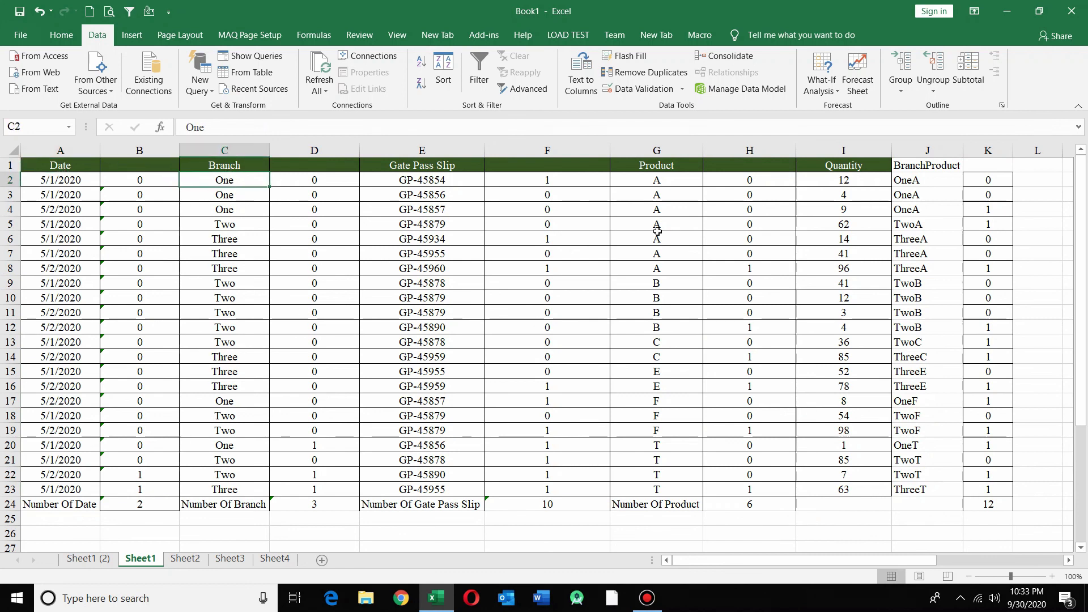
drag(655, 177, 661, 202)
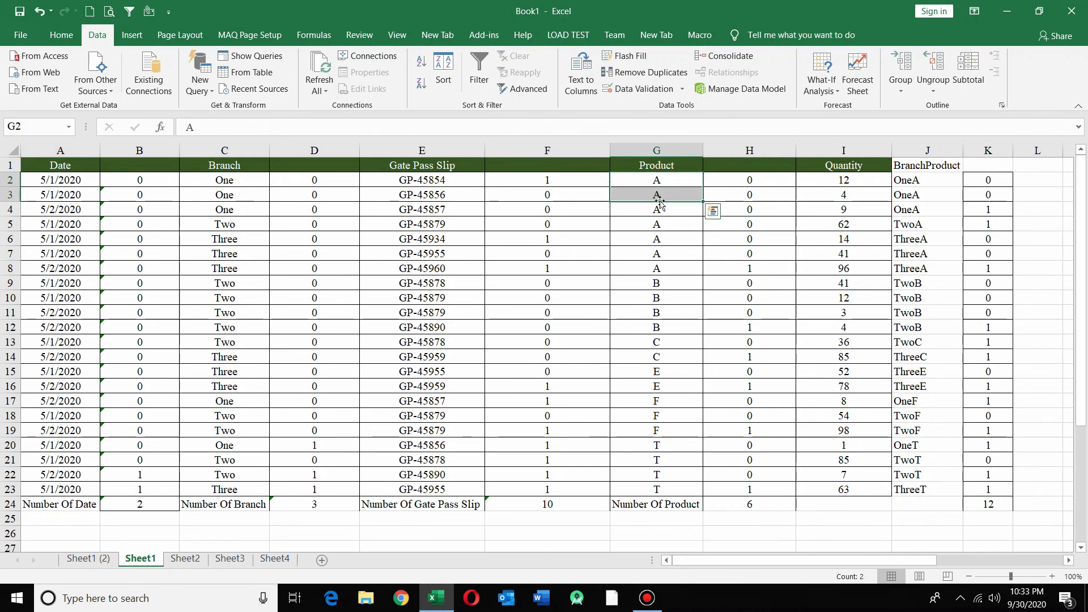
drag(54, 174, 57, 168)
click(238, 168)
click(686, 165)
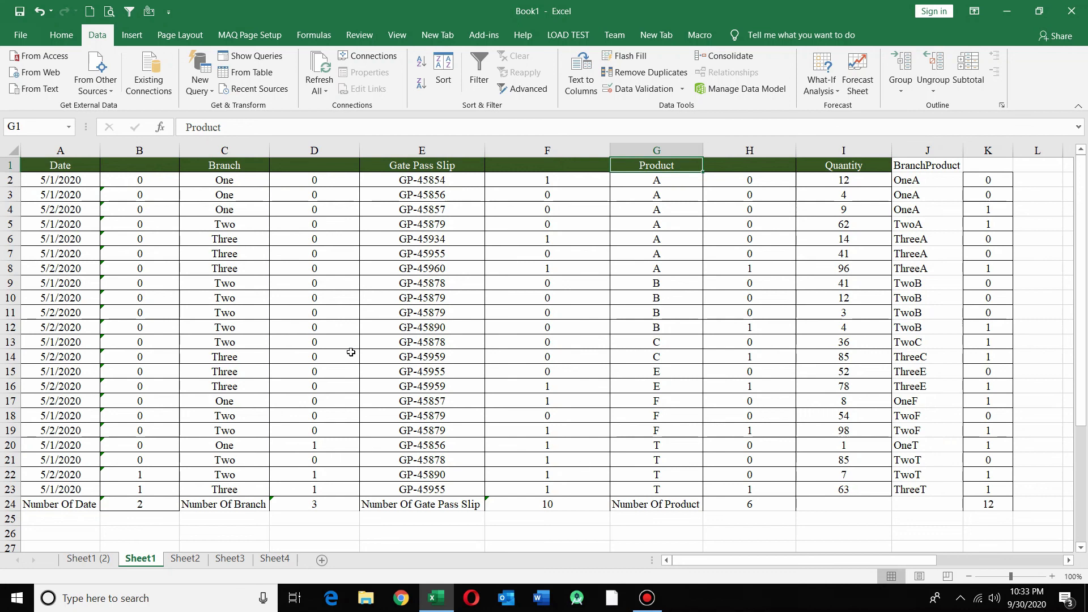
drag(239, 180, 237, 490)
click(325, 384)
click(544, 254)
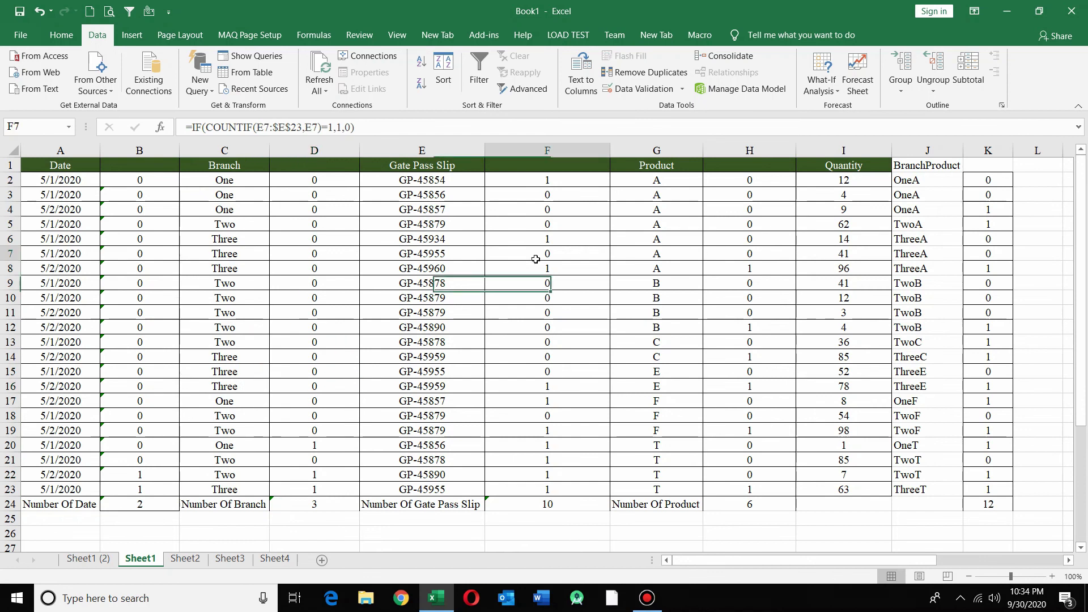
click(773, 252)
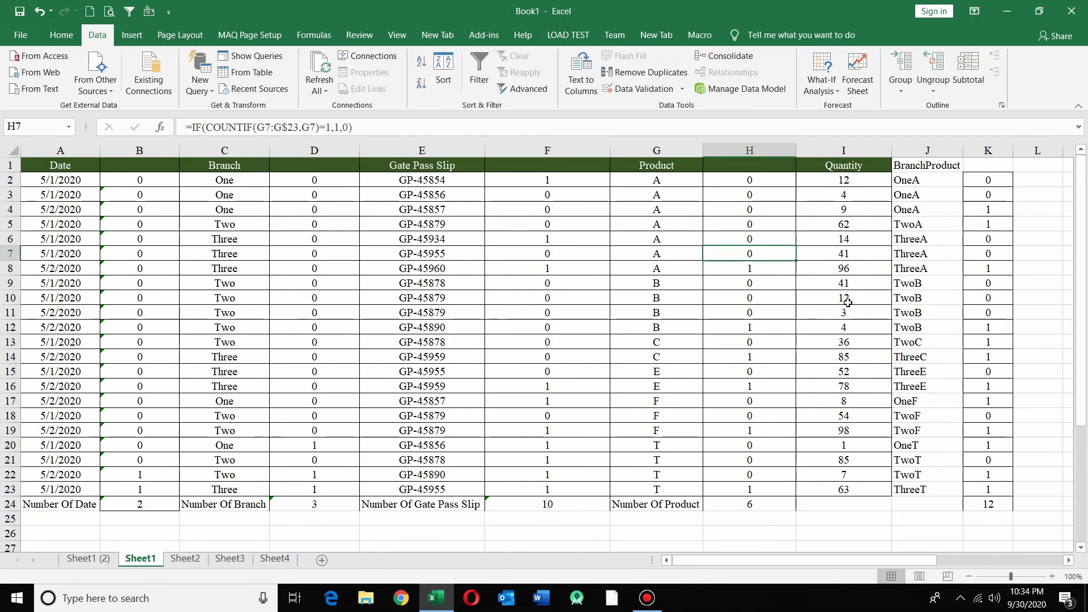
click(786, 473)
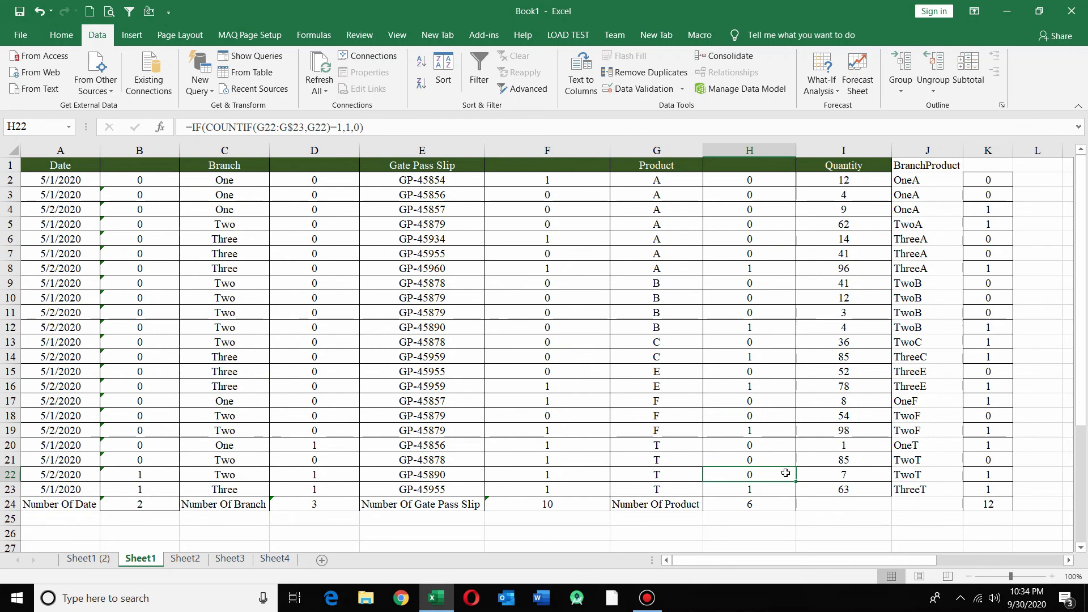
click(557, 506)
click(825, 369)
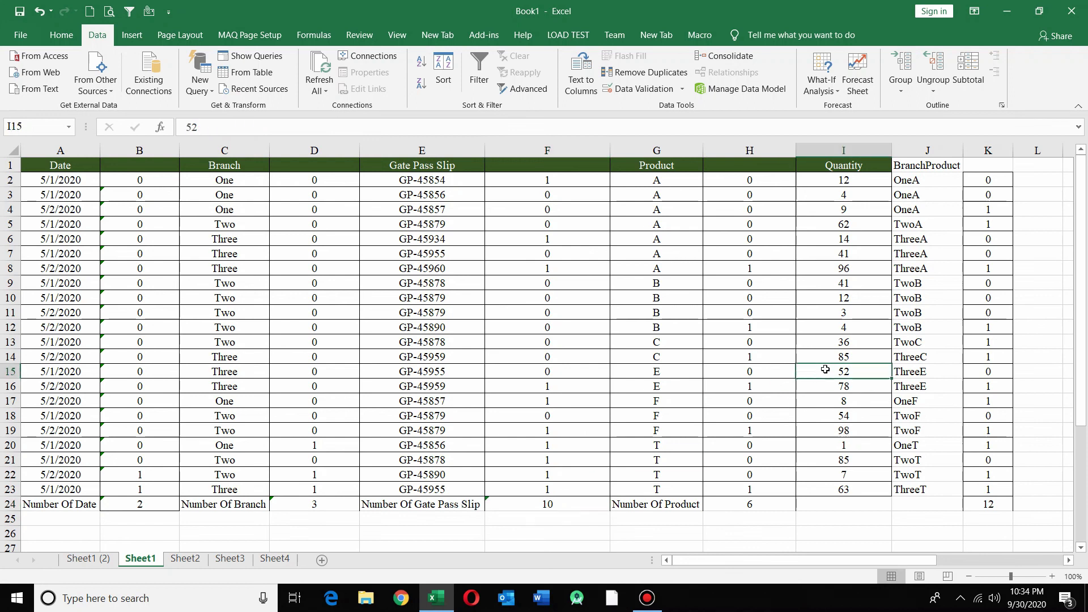